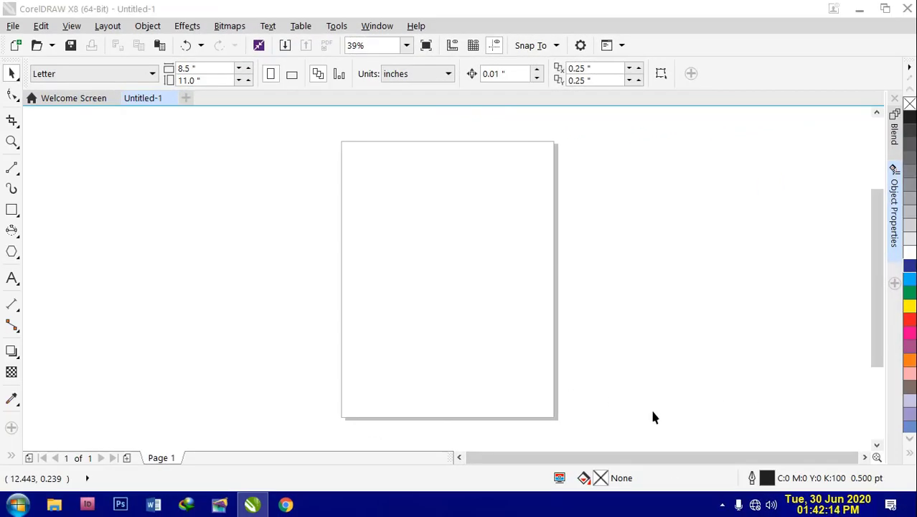
- Draw a wide rectangle, about 5.92 by 2.556 inches, left of the page and deselect it
{"action": "left_click", "coordinate": [12, 211]}
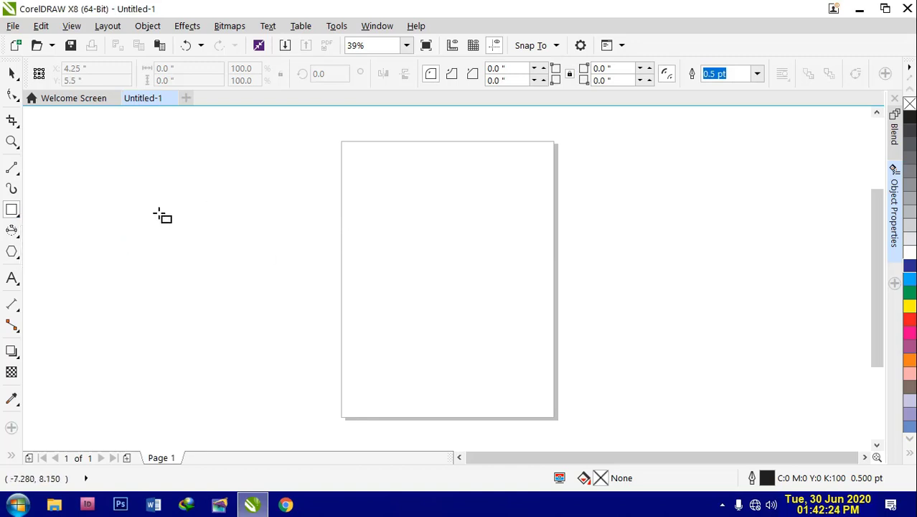
{"action": "left_click_drag", "start_coordinate": [163, 216], "coordinate": [307, 277]}
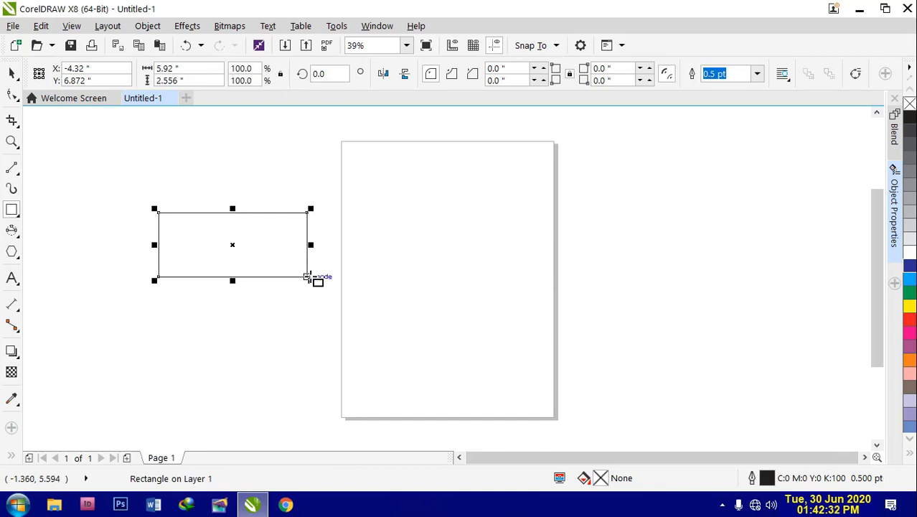
{"action": "left_click_drag", "start_coordinate": [307, 276], "coordinate": [308, 276]}
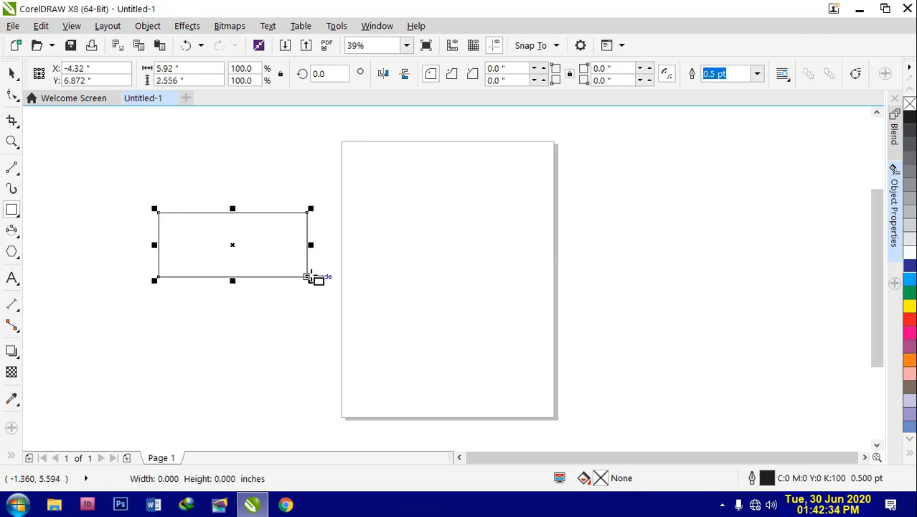
{"action": "left_click", "coordinate": [12, 72]}
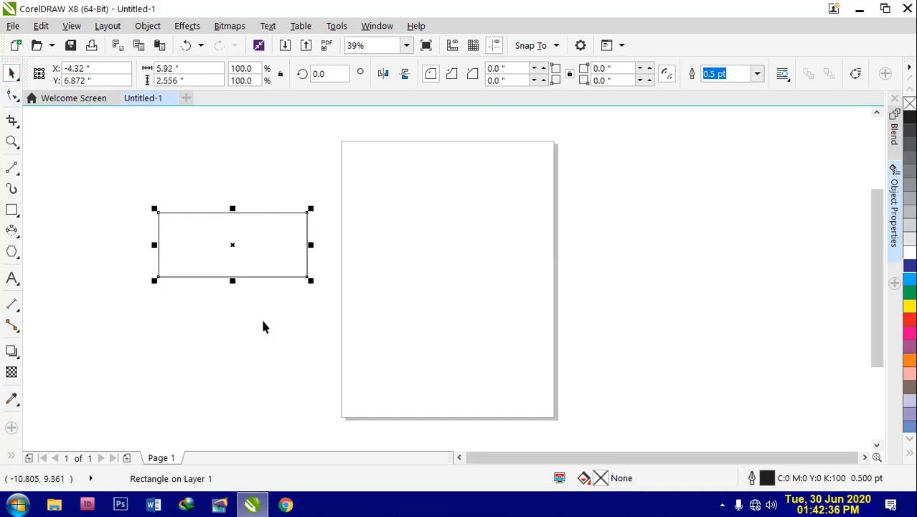
{"action": "left_click", "coordinate": [278, 266]}
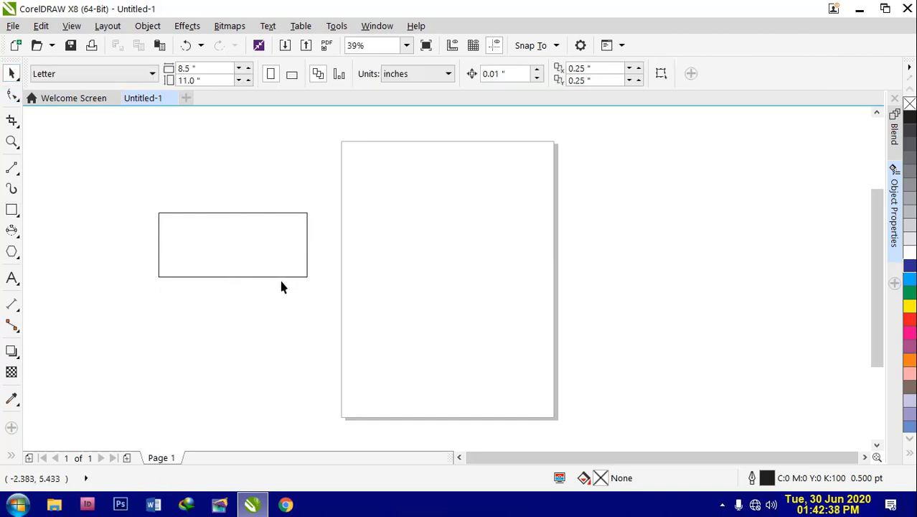
{"action": "left_click", "coordinate": [283, 277]}
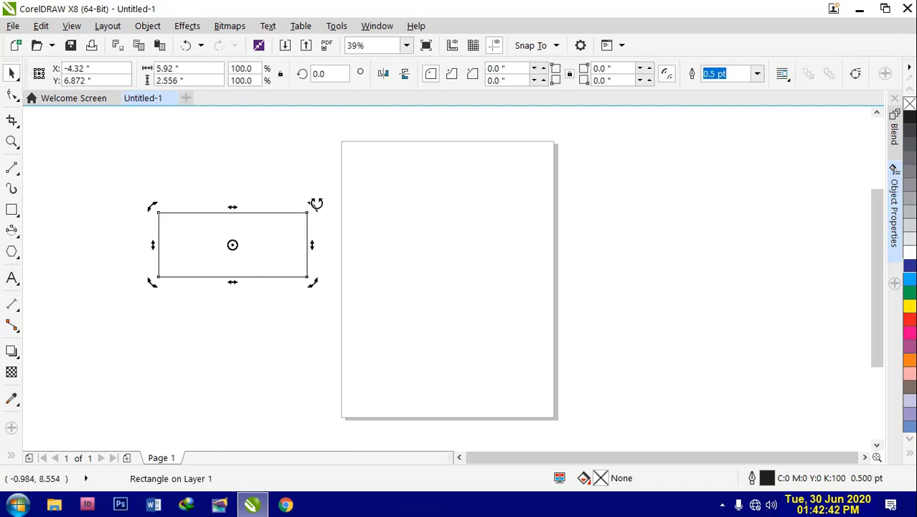
{"action": "mouse_move", "coordinate": [315, 204]}
{"action": "left_mouse_down"}
{"action": "mouse_move", "coordinate": [301, 175]}
{"action": "mouse_move", "coordinate": [270, 158]}
{"action": "left_mouse_up"}
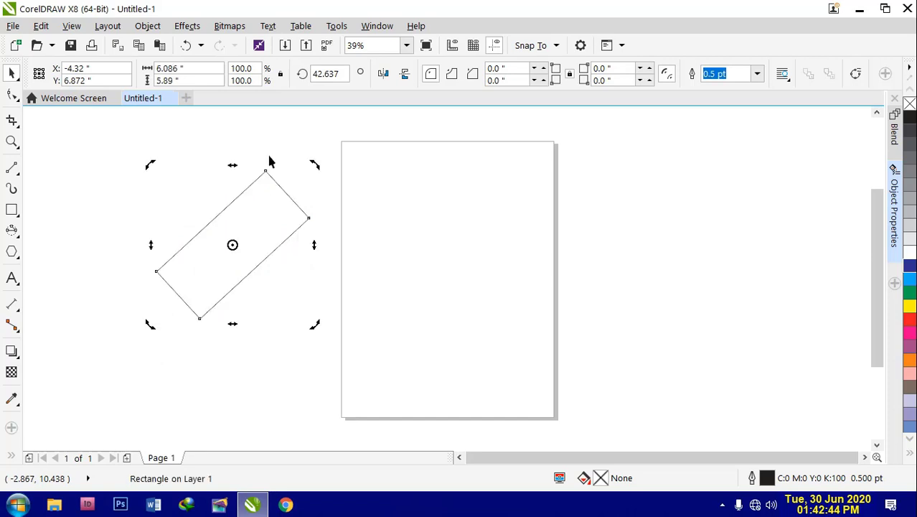
{"action": "key", "text": "ctrl+z"}
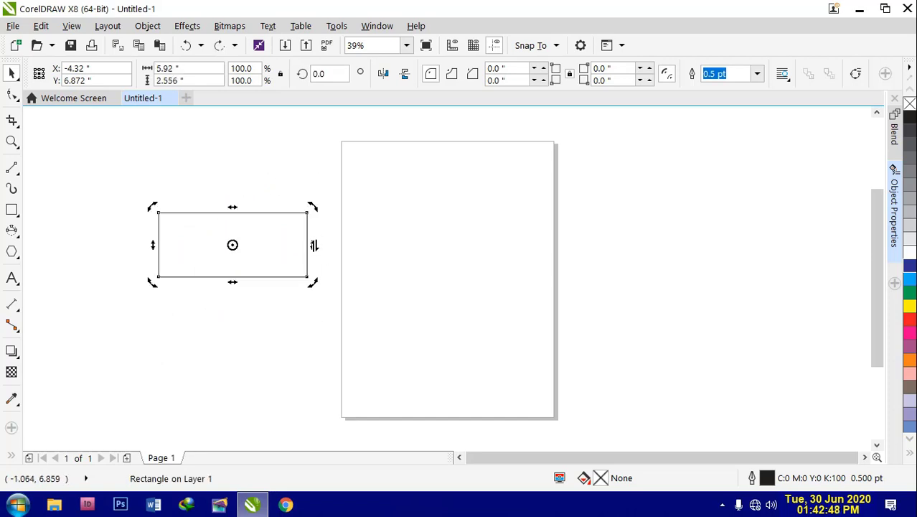
{"action": "left_click", "coordinate": [234, 206]}
{"action": "left_click_drag", "start_coordinate": [234, 206], "coordinate": [331, 212]}
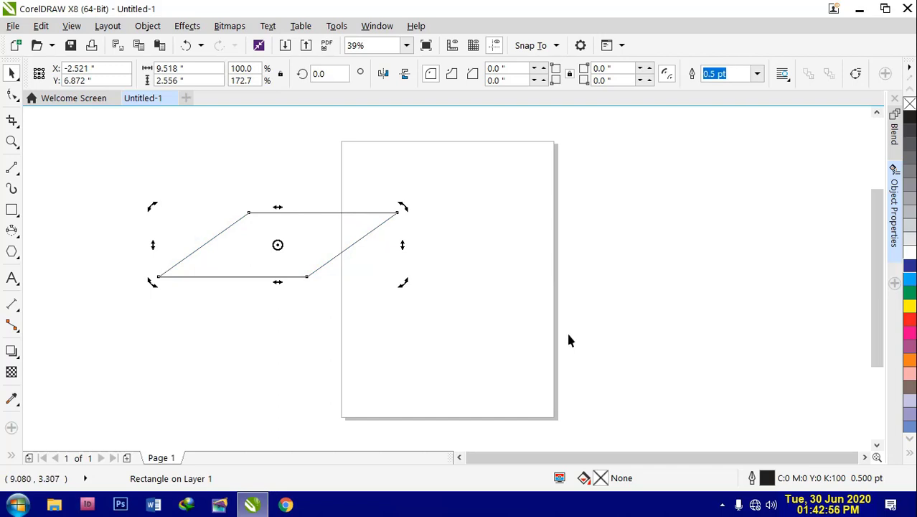
{"action": "key", "text": "ctrl+z"}
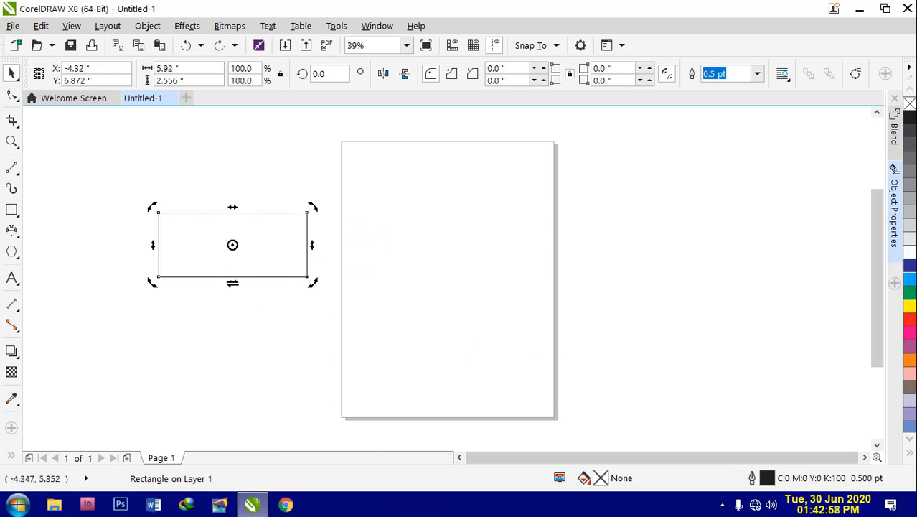
{"action": "left_click_drag", "start_coordinate": [233, 284], "coordinate": [380, 282]}
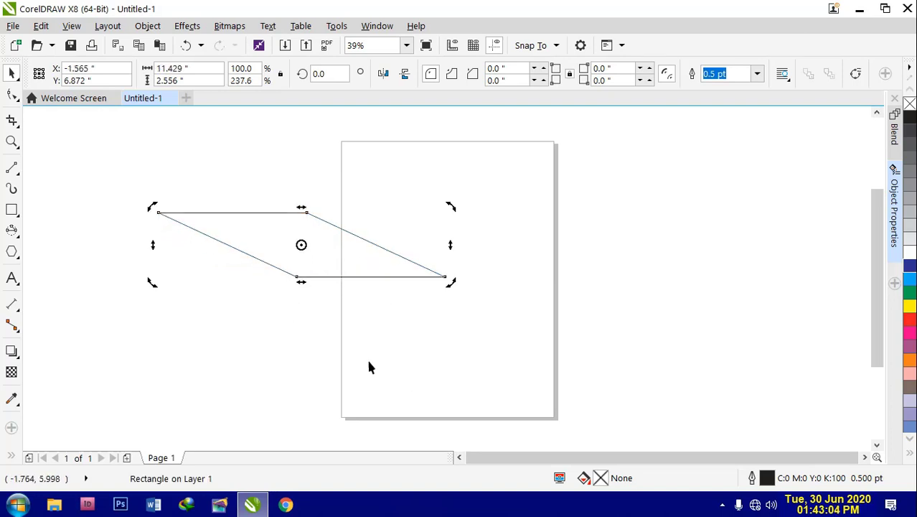
{"action": "key", "text": "ctrl+z"}
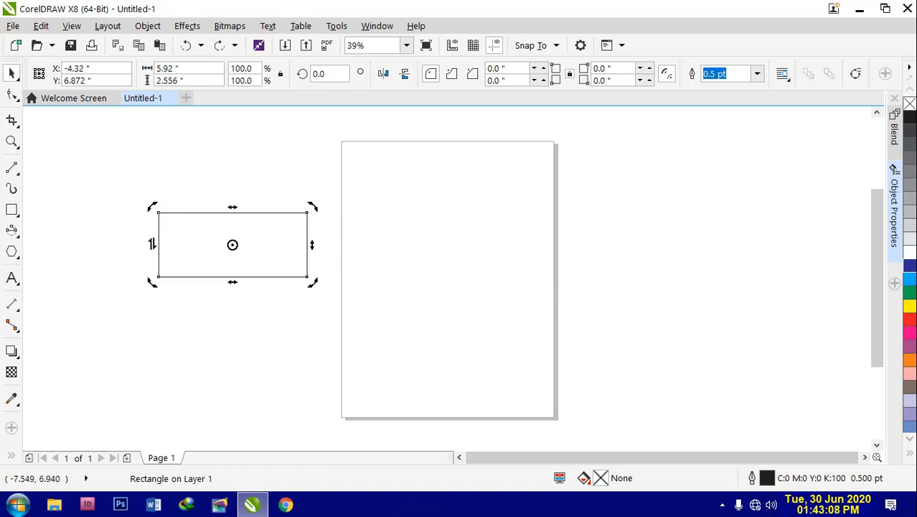
{"action": "left_click_drag", "start_coordinate": [153, 244], "coordinate": [191, 159]}
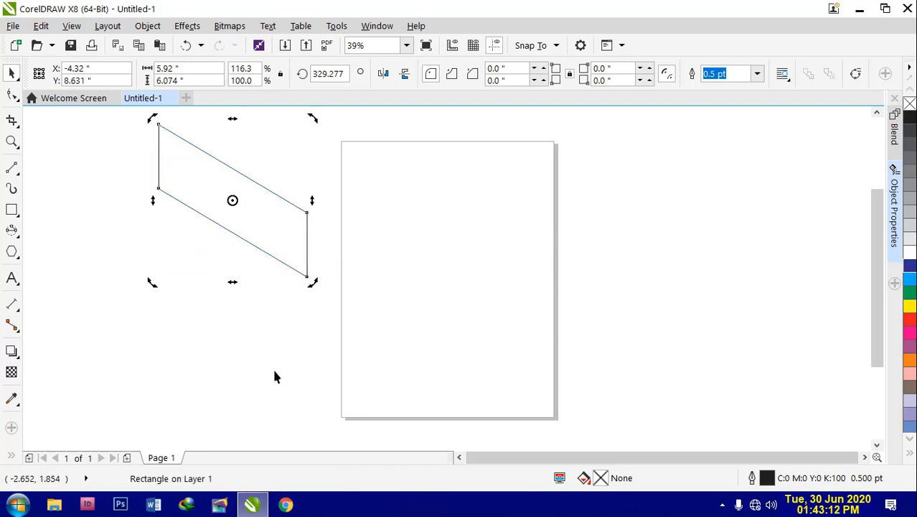
{"action": "key", "text": "ctrl+z"}
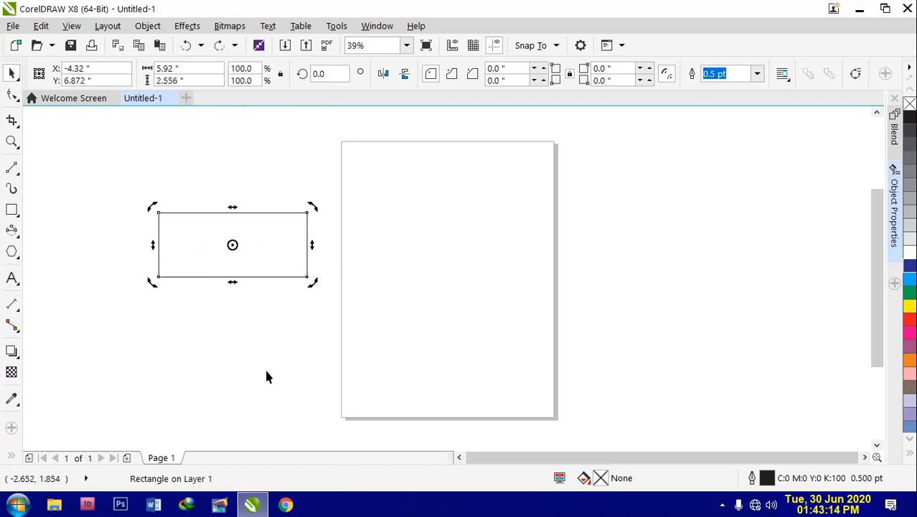
- Unlock corner editing and give only the rectangle's top-left corner a 0.3-inch radius
{"action": "left_click", "coordinate": [402, 164]}
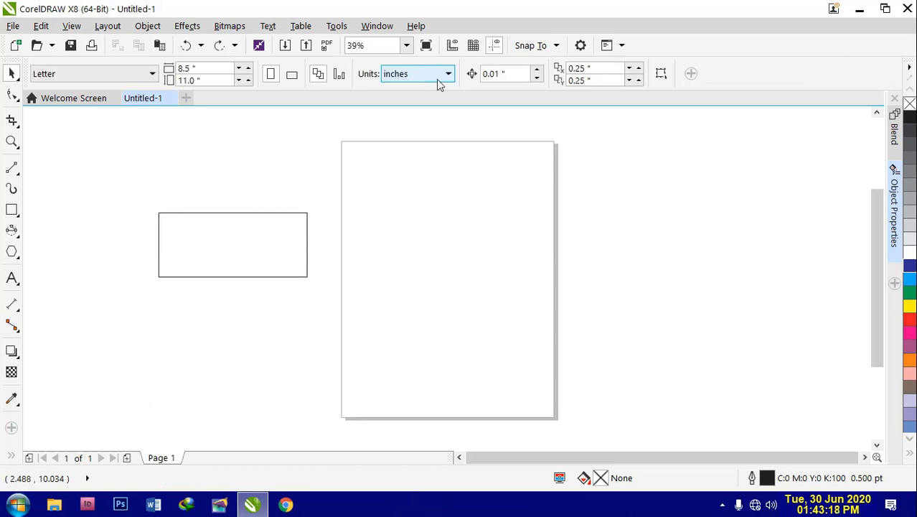
{"action": "left_click", "coordinate": [209, 276]}
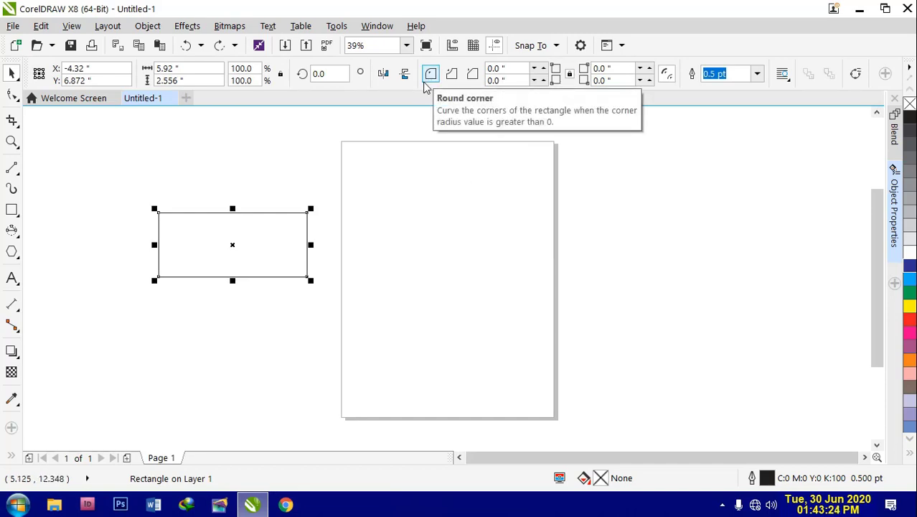
{"action": "left_click", "coordinate": [571, 76]}
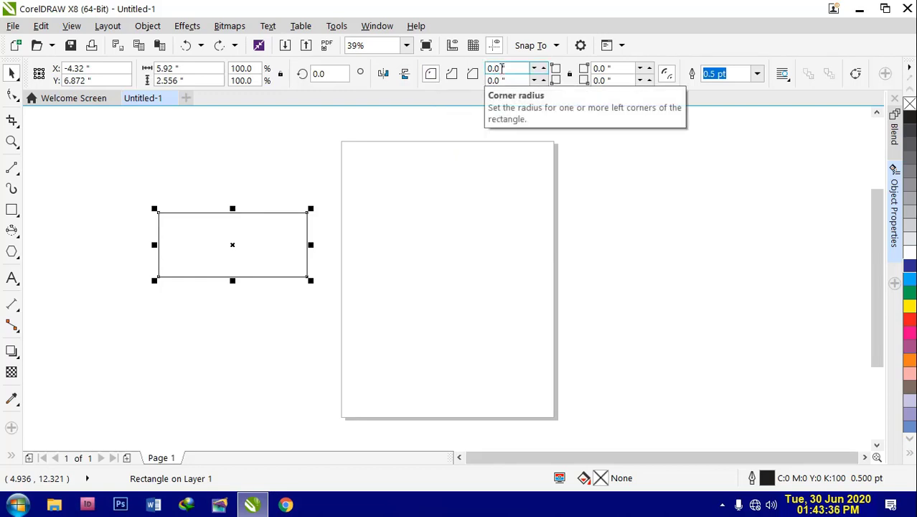
{"action": "left_click", "coordinate": [500, 68]}
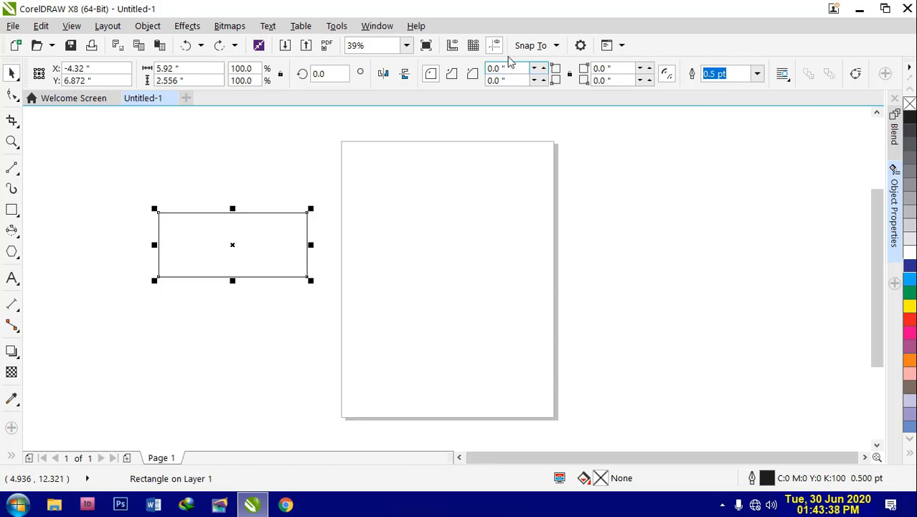
{"action": "key", "text": "BackSpace"}
{"action": "type", "text": "3"}
{"action": "key", "text": "Return"}
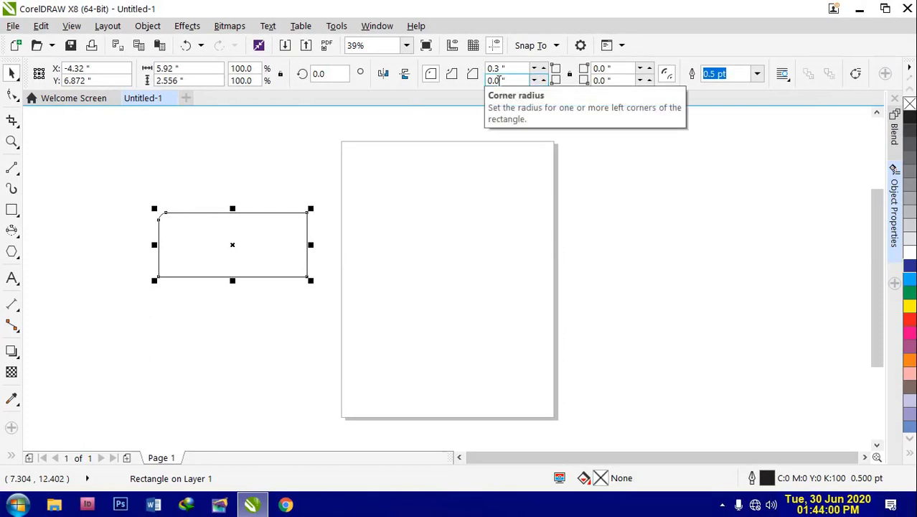
- Set the bottom-left, top-right and bottom-right corner radii to 0.3 inches each
{"action": "left_click", "coordinate": [512, 68]}
{"action": "type", "text": "3"}
{"action": "key", "text": "Return"}
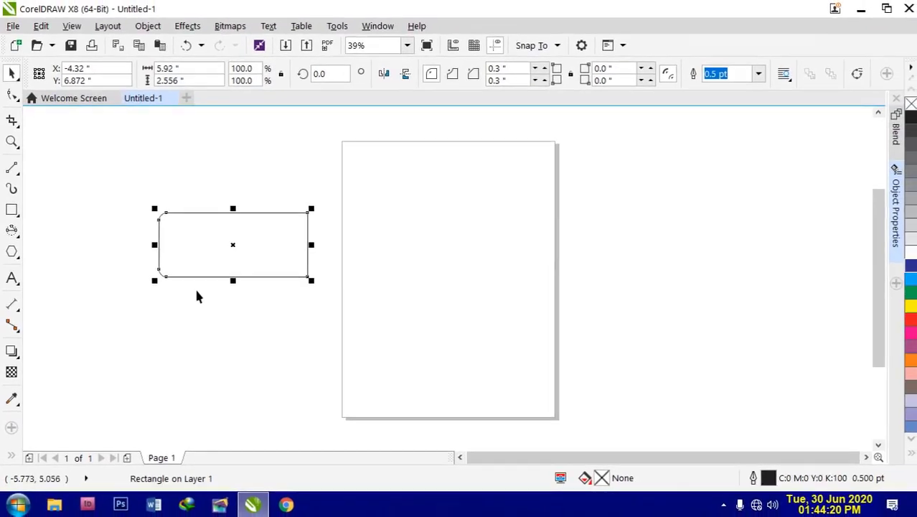
{"action": "left_click", "coordinate": [607, 68]}
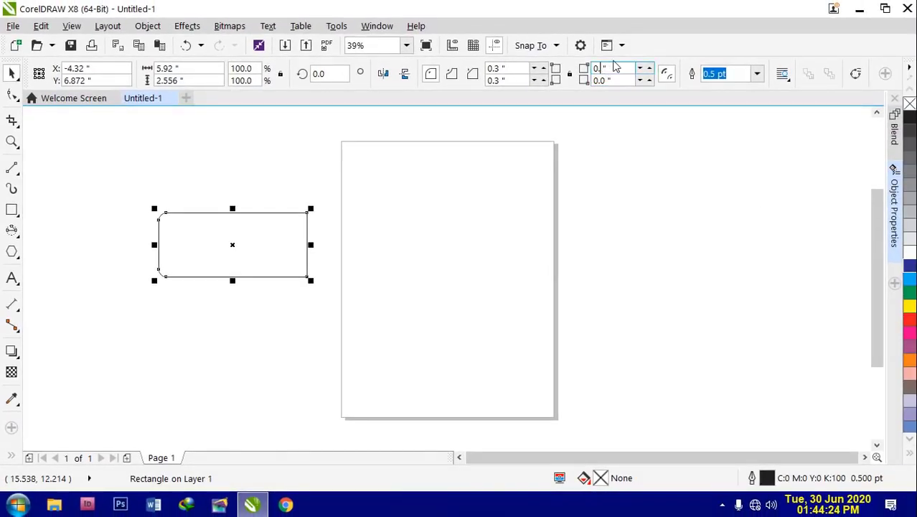
{"action": "type", "text": ".3"}
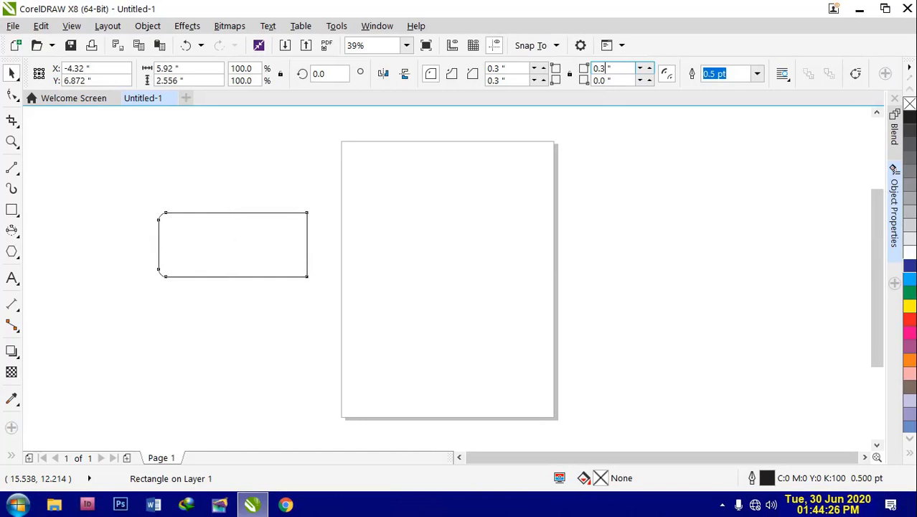
{"action": "key", "text": "Return"}
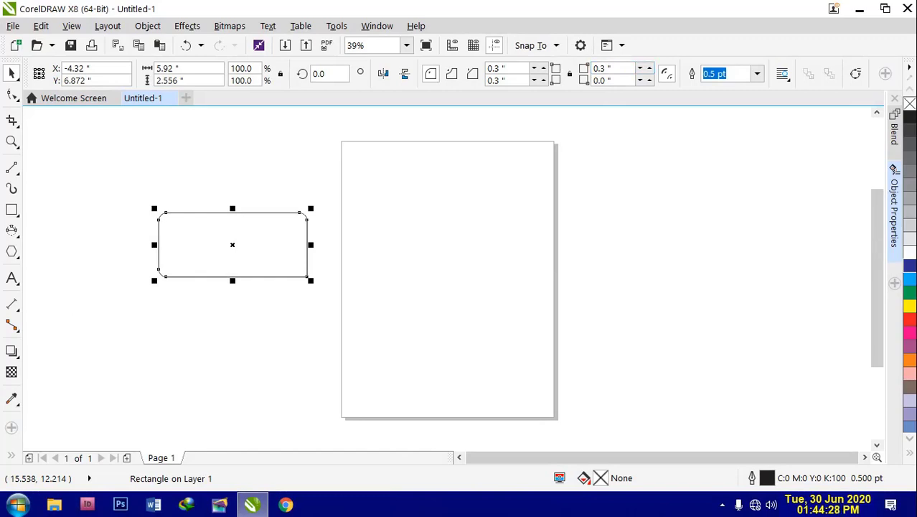
{"action": "left_click", "coordinate": [606, 81]}
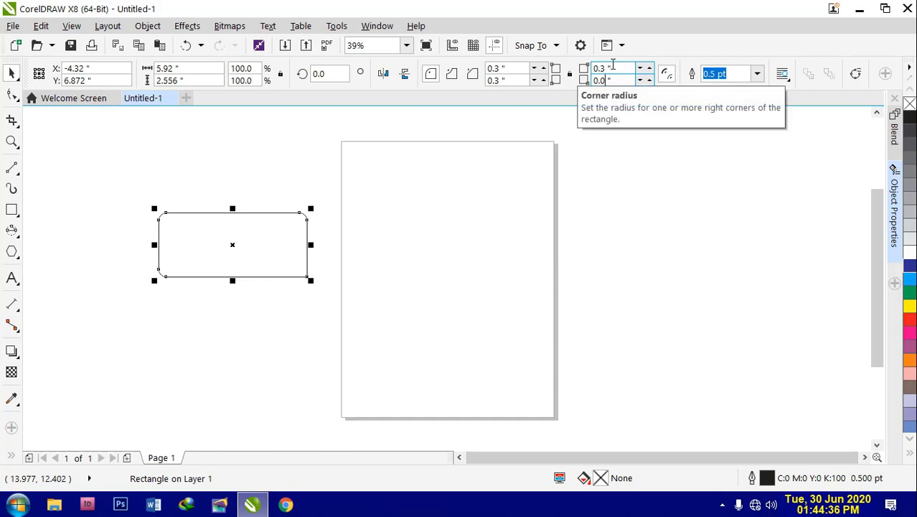
{"action": "type", "text": "3"}
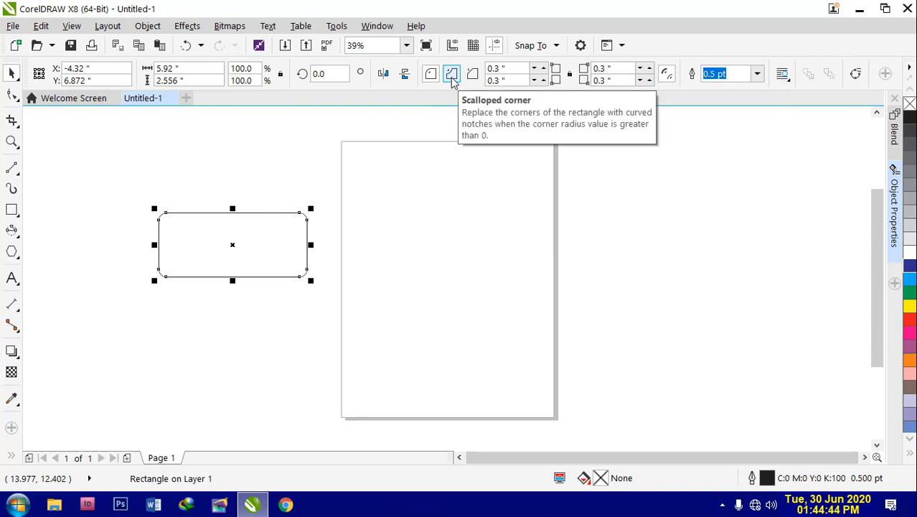
- Switch the rectangle's corners to Scalloped, then deselect and reselect it to inspect
{"action": "left_click", "coordinate": [453, 78]}
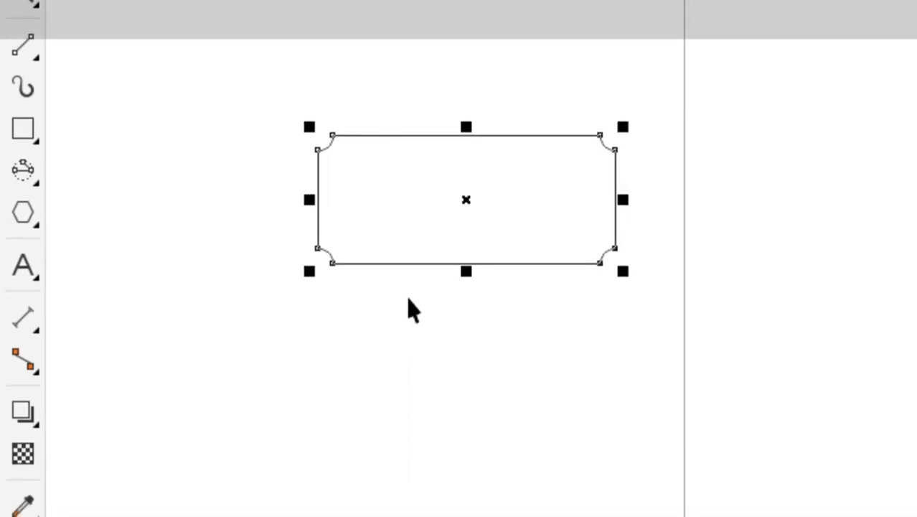
{"action": "left_click", "coordinate": [409, 341]}
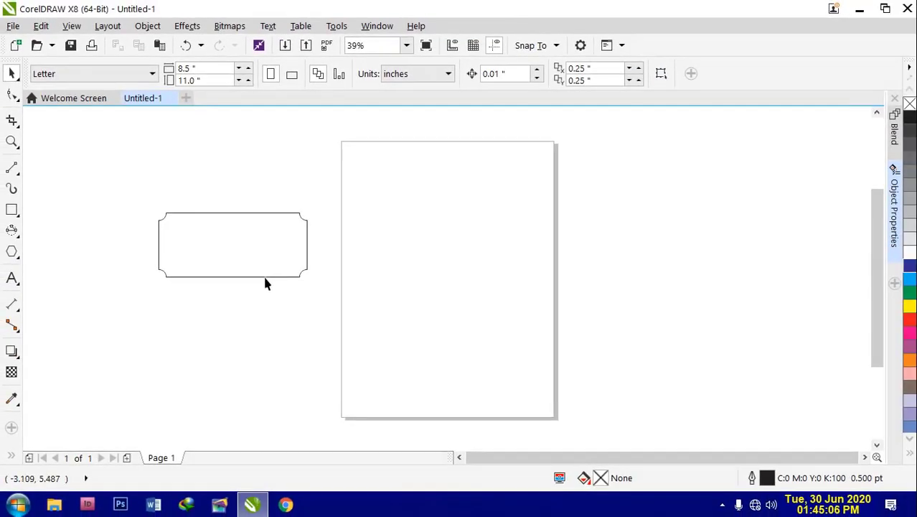
{"action": "left_click", "coordinate": [262, 277]}
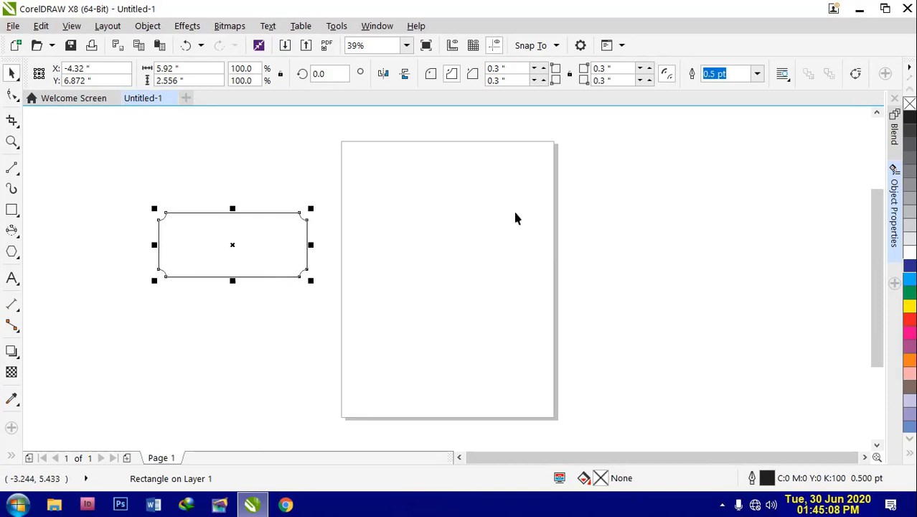
{"action": "left_click", "coordinate": [473, 75]}
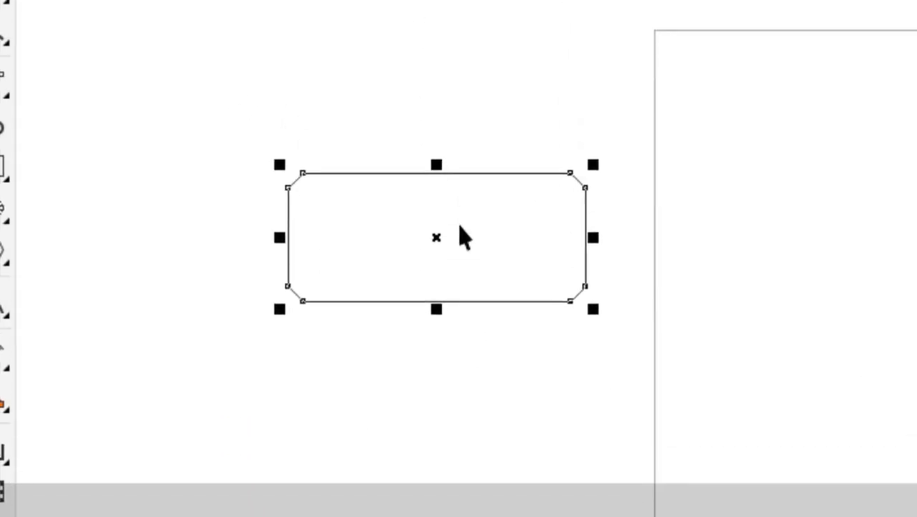
{"action": "left_click", "coordinate": [463, 237]}
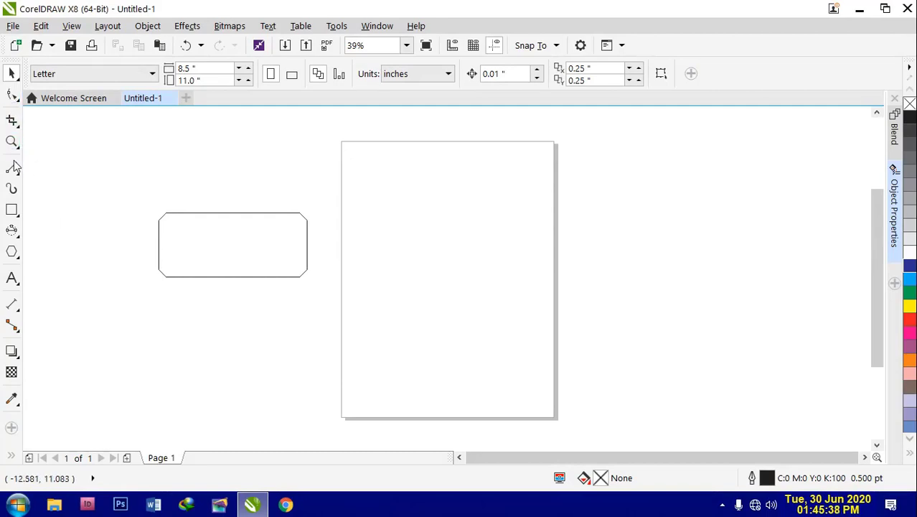
- Draw a 3-point rectangle, about 5.676 by 2.677 inches, beneath the chamfered rectangle
{"action": "left_click", "coordinate": [17, 219]}
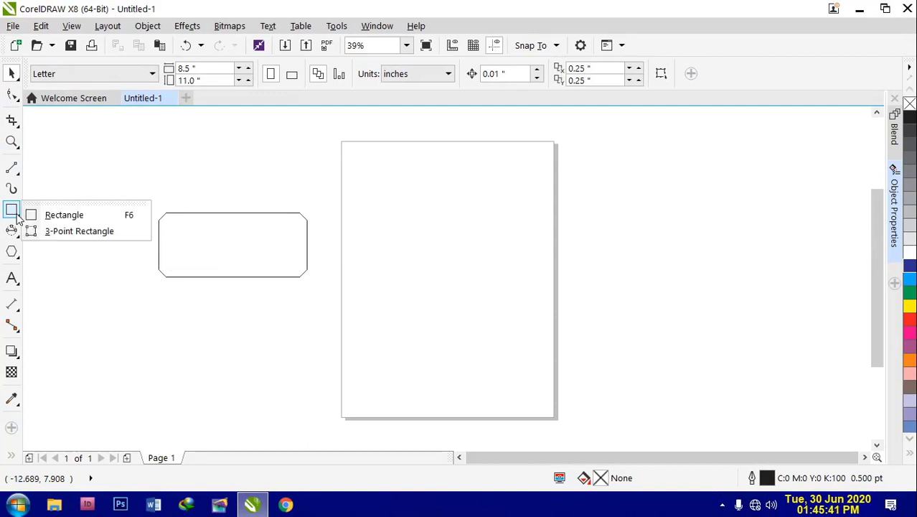
{"action": "left_click", "coordinate": [64, 231]}
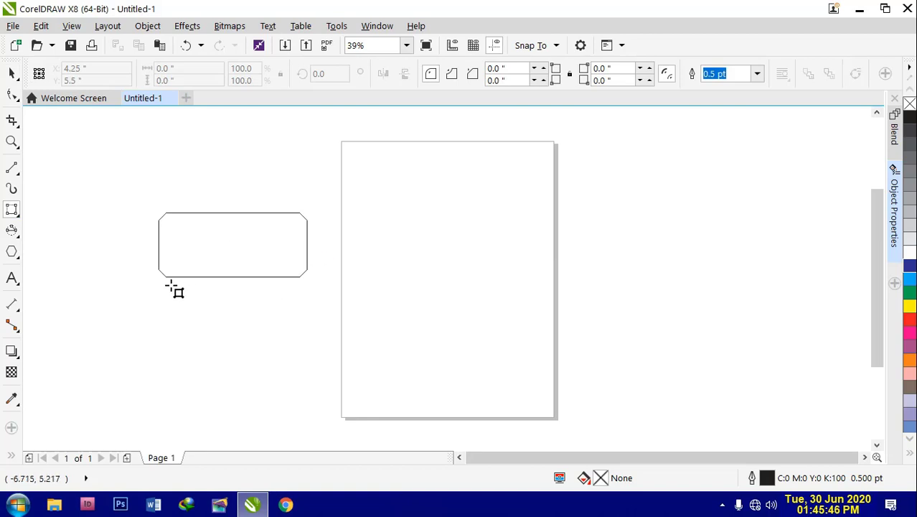
{"action": "left_click_drag", "start_coordinate": [165, 276], "coordinate": [302, 274]}
{"action": "key", "text": "Escape"}
{"action": "left_click_drag", "start_coordinate": [302, 277], "coordinate": [302, 346]}
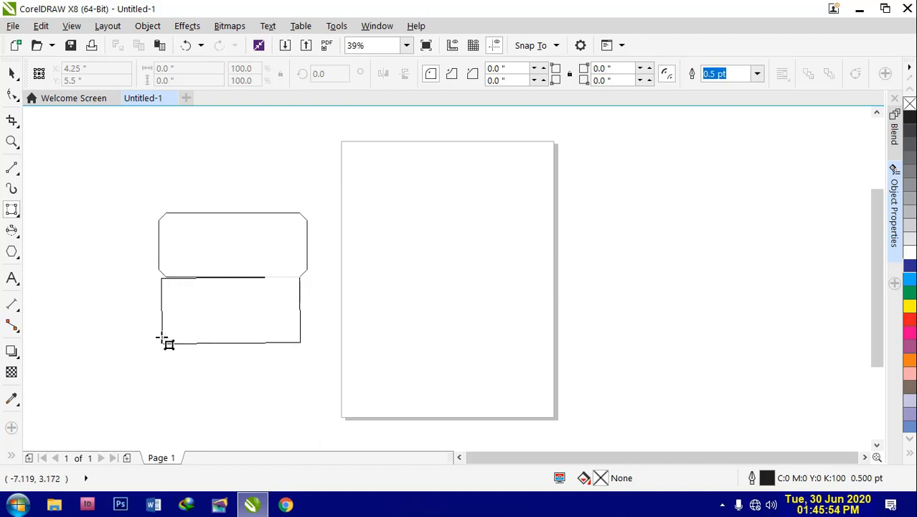
{"action": "left_click", "coordinate": [157, 331]}
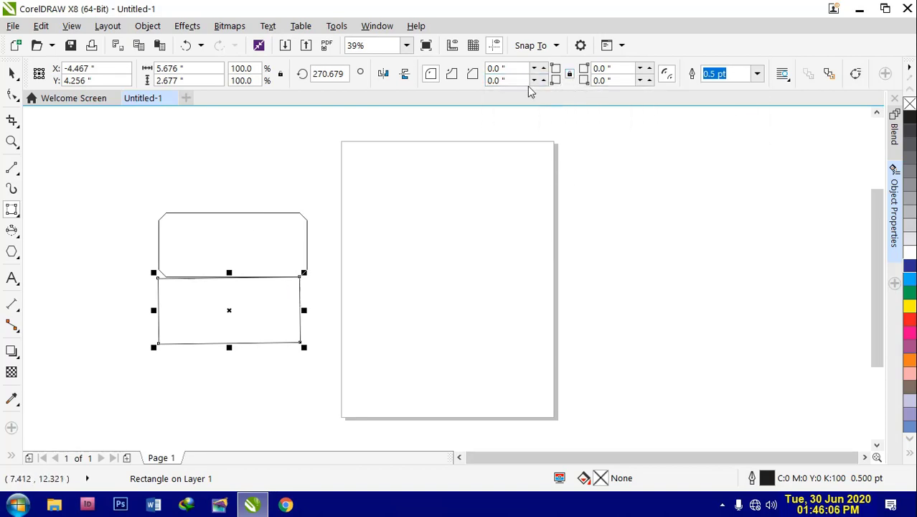
- Give the lower rectangle 0.3-inch rounded corners
{"action": "left_click", "coordinate": [498, 68]}
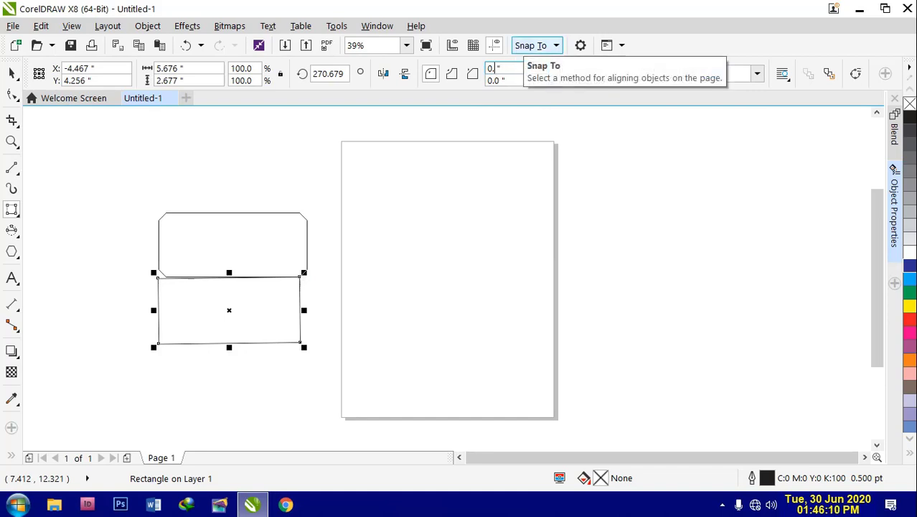
{"action": "type", "text": "3"}
{"action": "key", "text": "Return"}
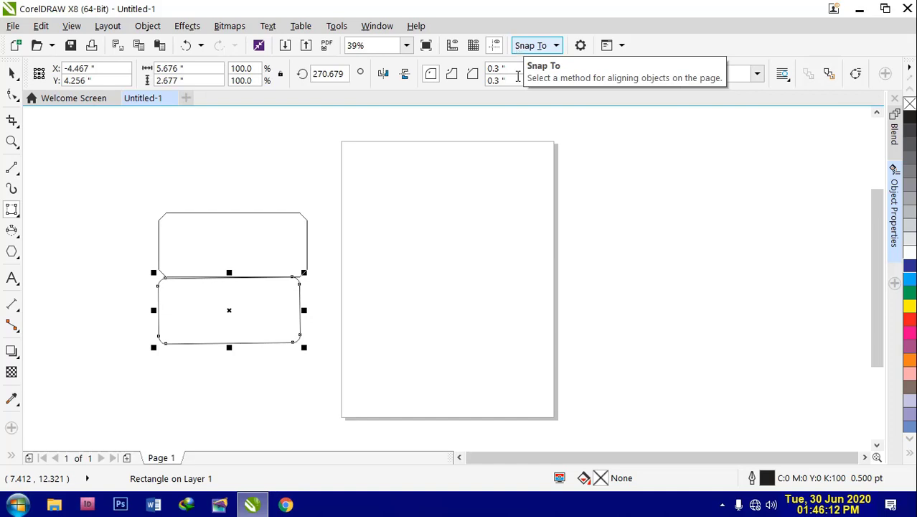
{"action": "left_click", "coordinate": [632, 241]}
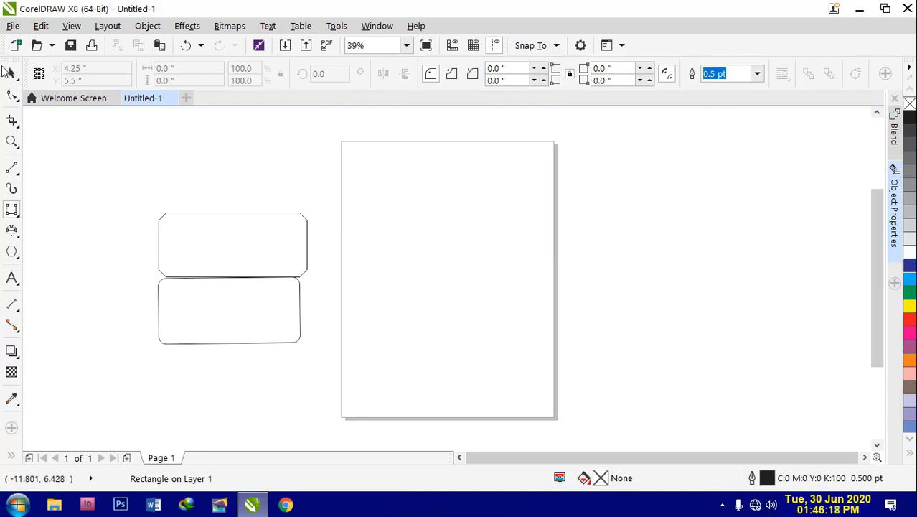
- Move the lower rectangle slightly down, then return to plain Rectangle drawing
{"action": "left_click", "coordinate": [12, 73]}
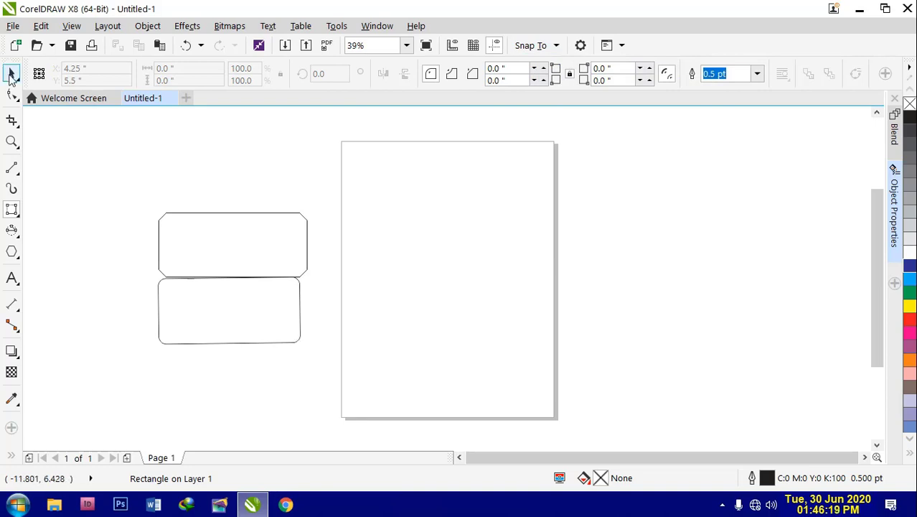
{"action": "left_click", "coordinate": [228, 341]}
{"action": "left_click_drag", "start_coordinate": [229, 310], "coordinate": [228, 328]}
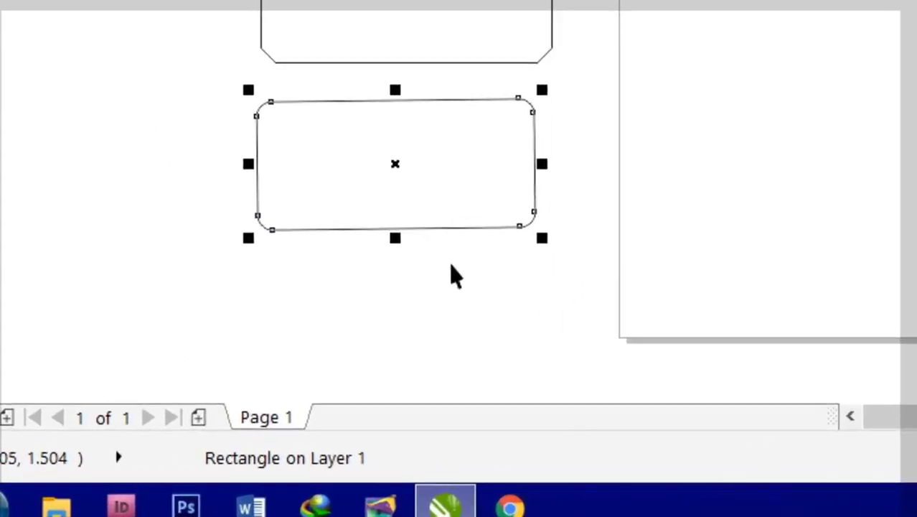
{"action": "left_click", "coordinate": [256, 385]}
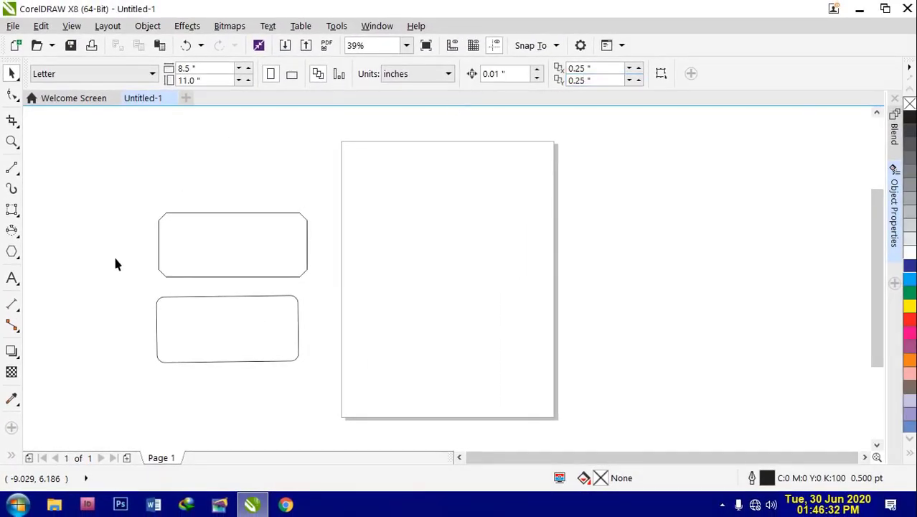
{"action": "left_click", "coordinate": [253, 361]}
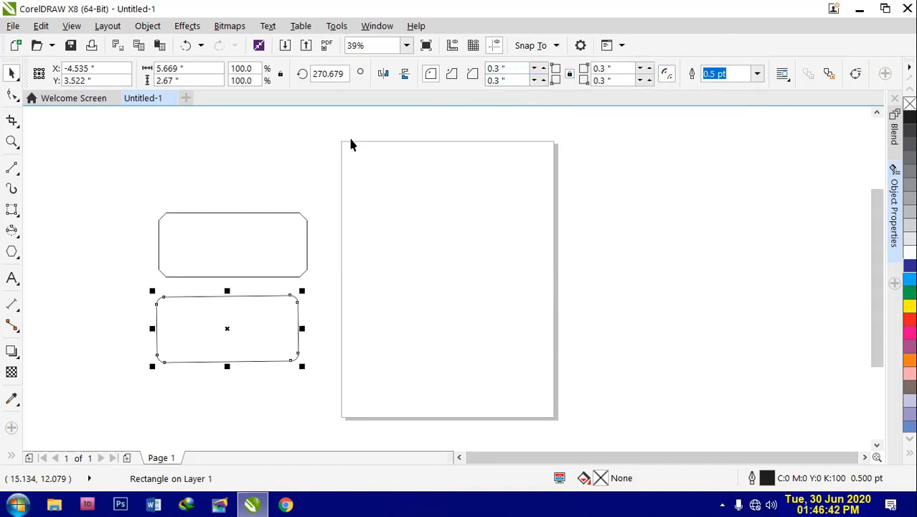
{"action": "left_click", "coordinate": [13, 211]}
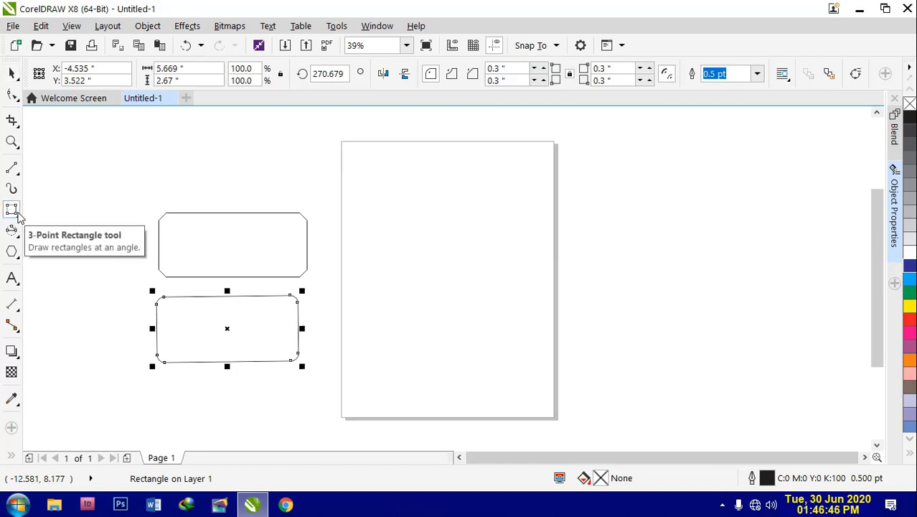
{"action": "left_click", "coordinate": [17, 213]}
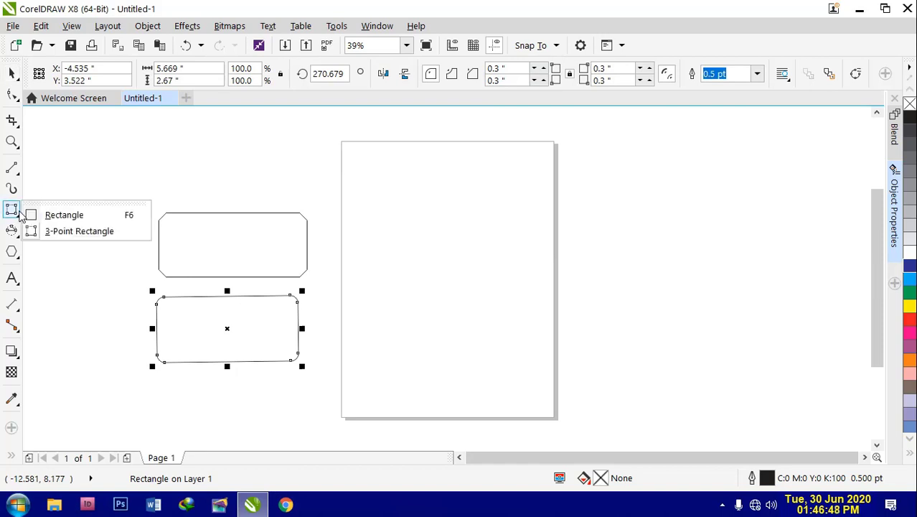
{"action": "left_click", "coordinate": [63, 213]}
- Select everything with Ctrl+A and delete both rectangles, leaving the canvas empty
{"action": "left_click", "coordinate": [237, 212]}
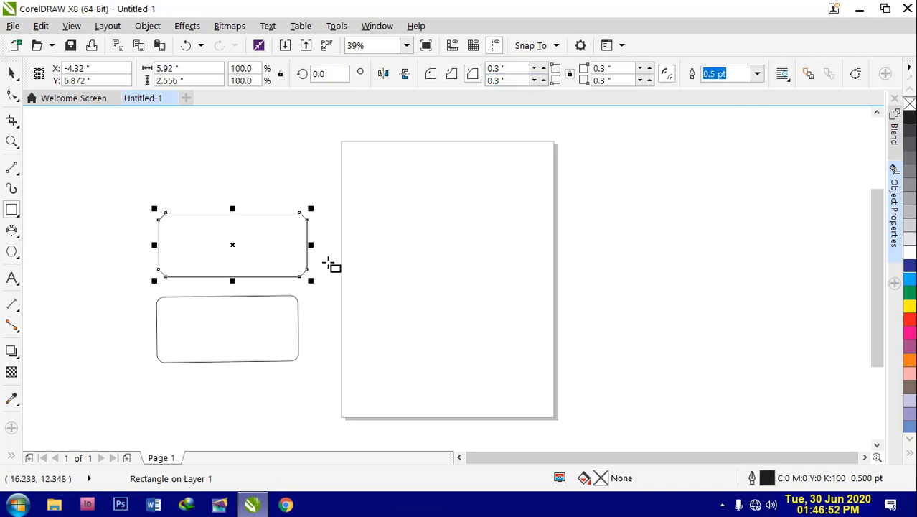
{"action": "left_click", "coordinate": [104, 287]}
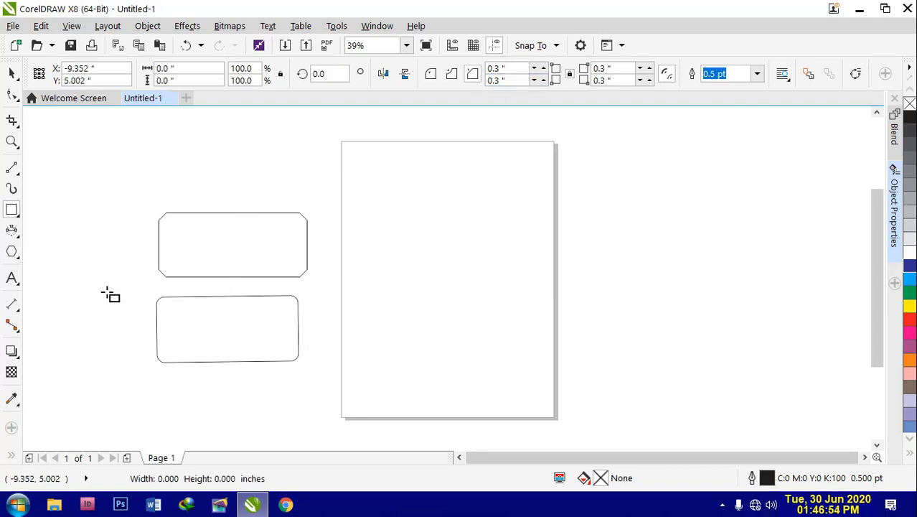
{"action": "left_click", "coordinate": [19, 234]}
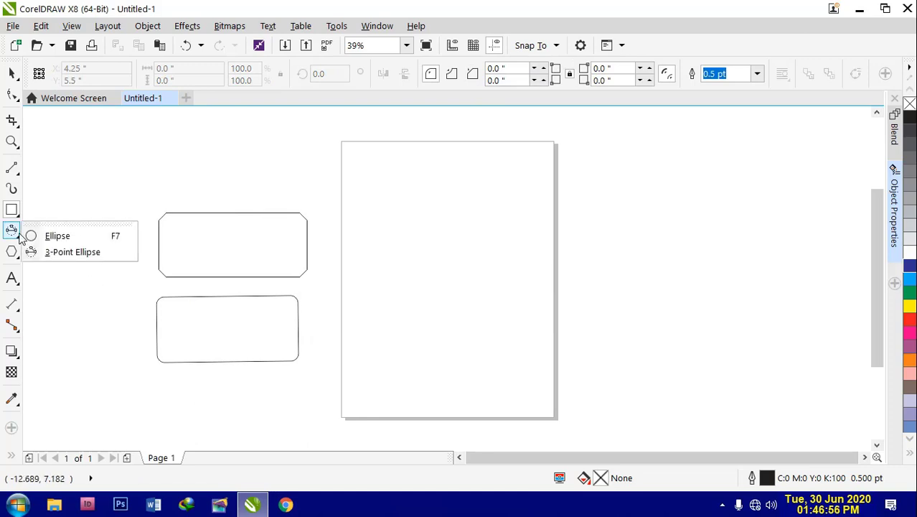
{"action": "left_click", "coordinate": [57, 236]}
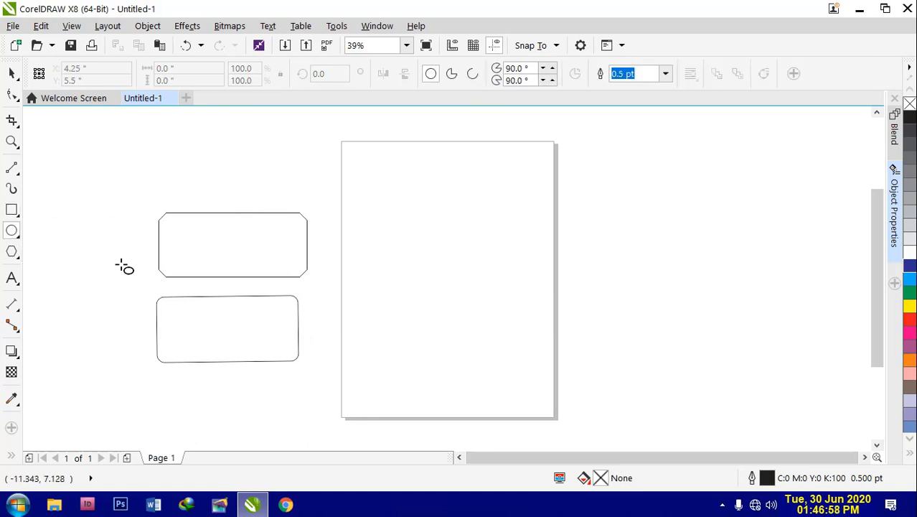
{"action": "key", "text": "ctrl+a"}
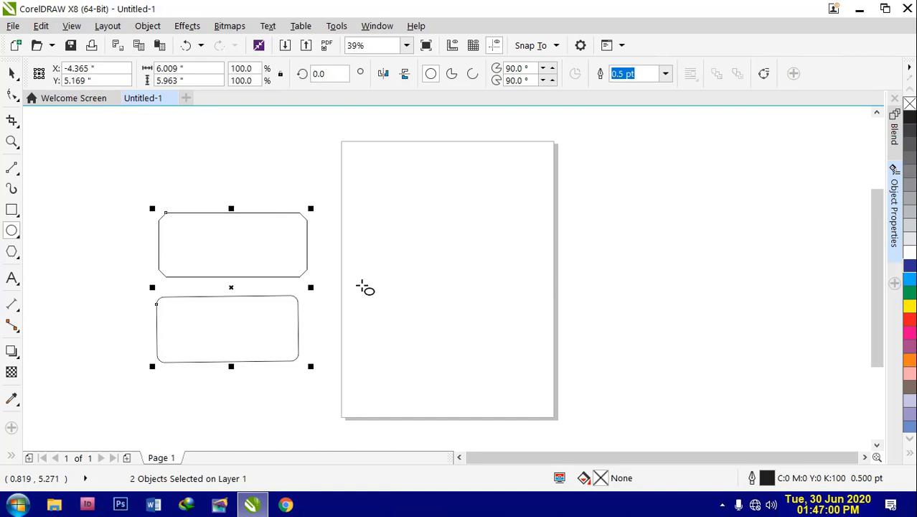
{"action": "key", "text": "Delete"}
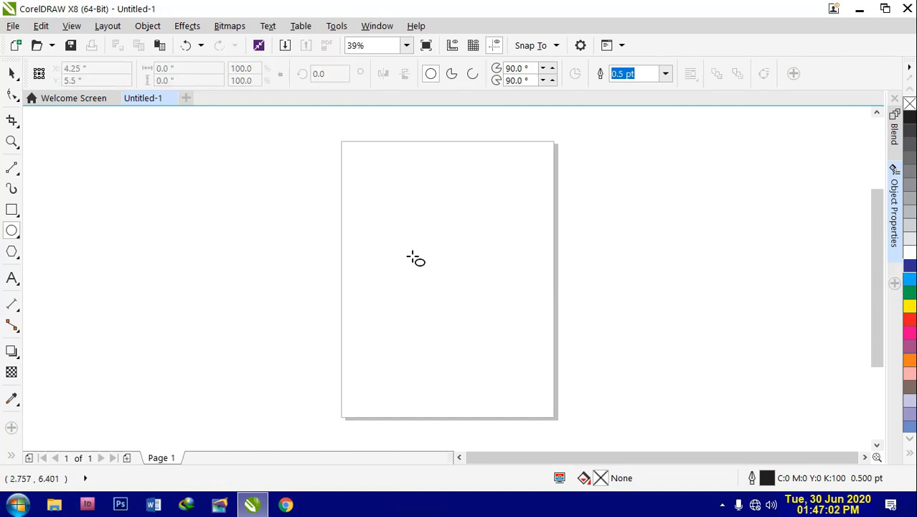
- Preview the Pie and Arc options, then set the Ellipse tool back to full ellipses
{"action": "left_click", "coordinate": [452, 75]}
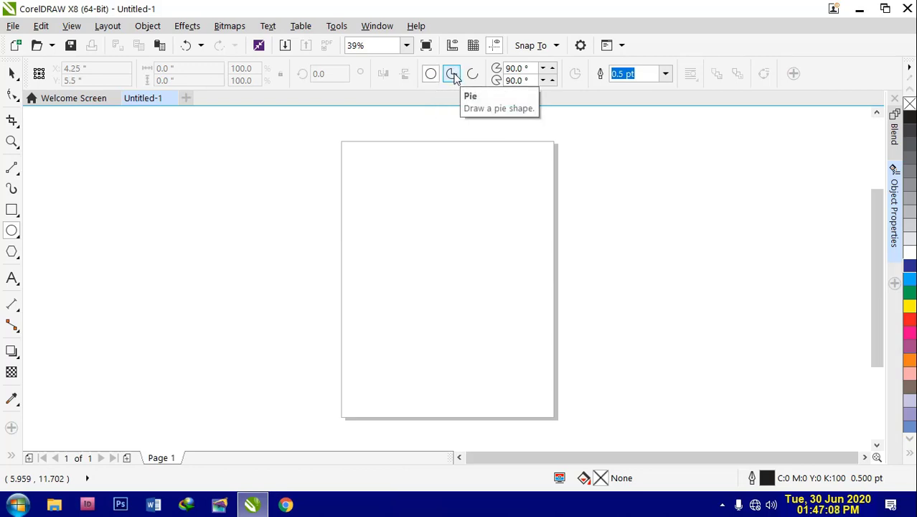
{"action": "left_click", "coordinate": [473, 75]}
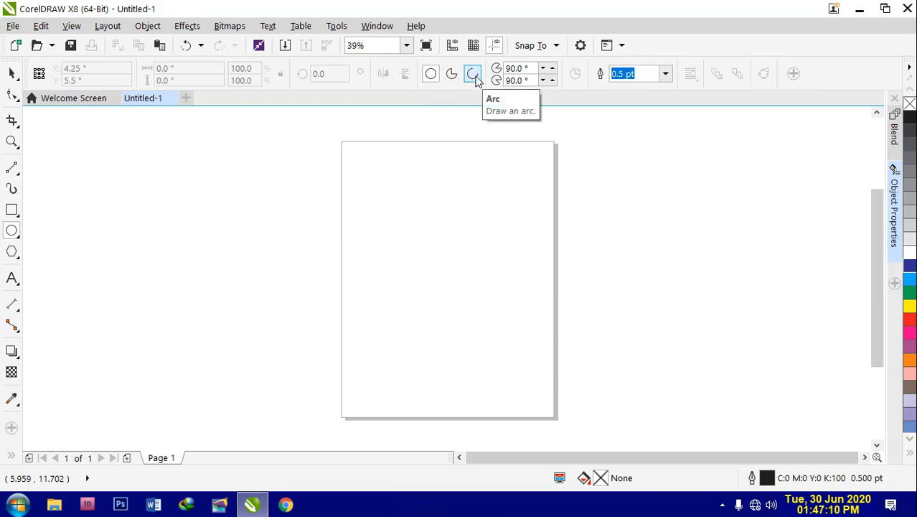
{"action": "left_click", "coordinate": [431, 74]}
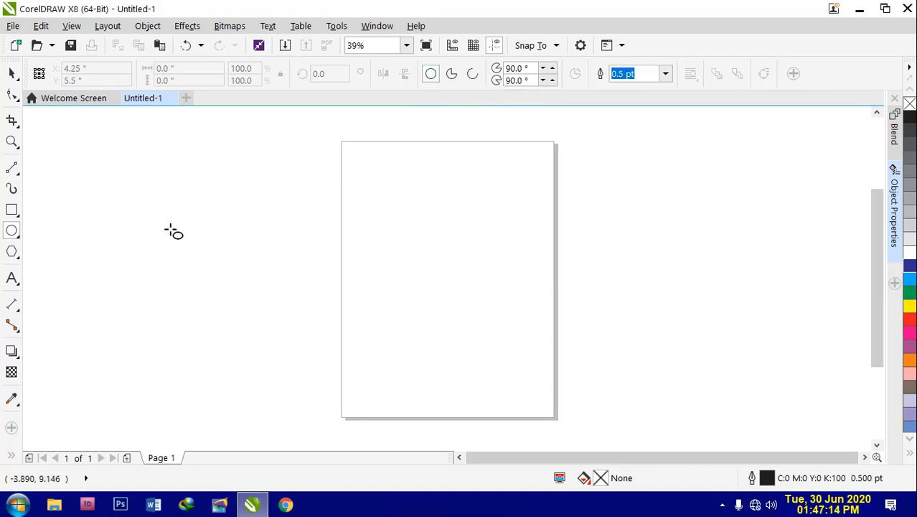
- Draw a trial ellipse and a trial pie left of the page, discarding both
{"action": "left_click_drag", "start_coordinate": [125, 221], "coordinate": [258, 344]}
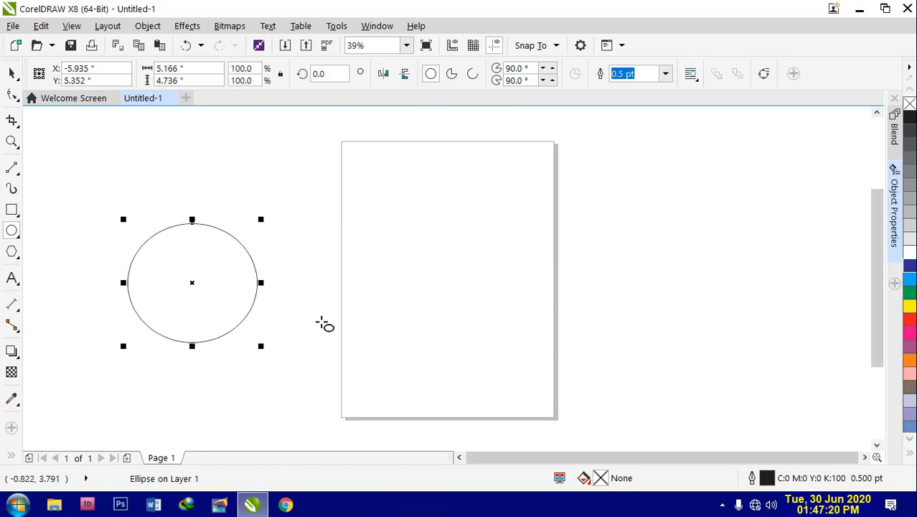
{"action": "key", "text": "Delete"}
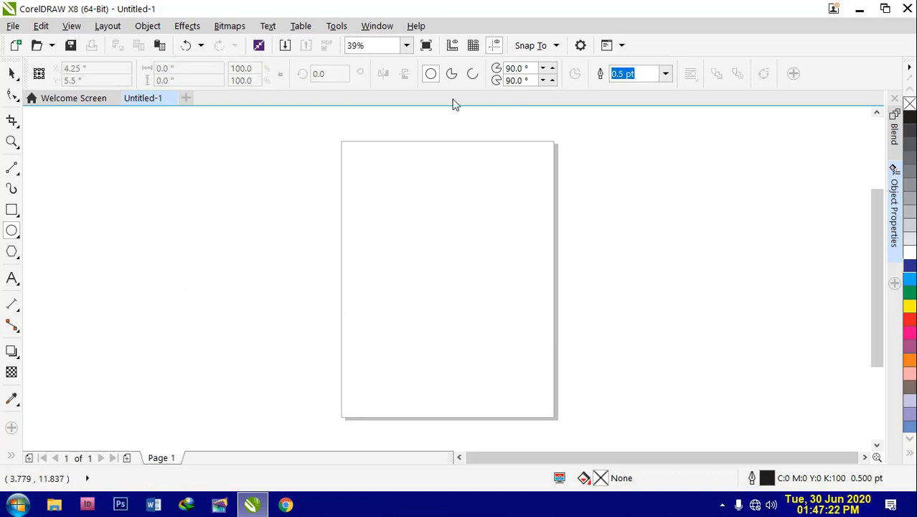
{"action": "left_click", "coordinate": [457, 79]}
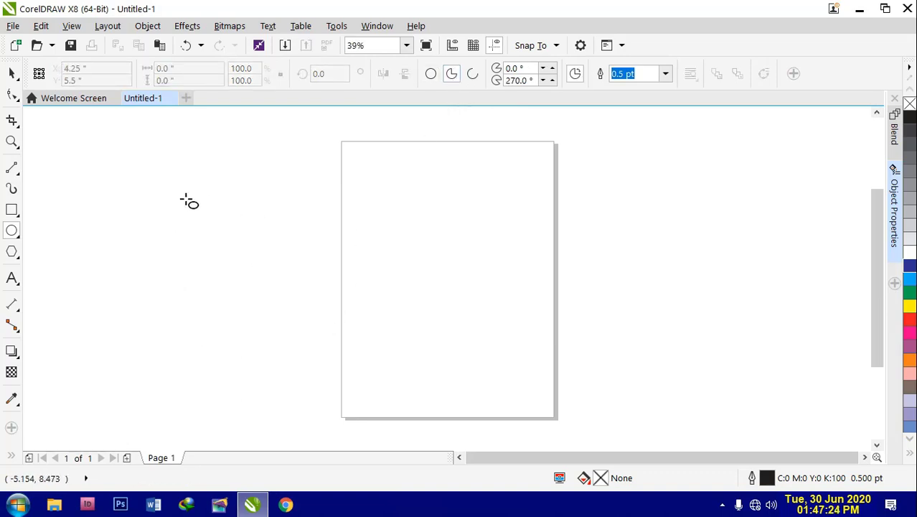
{"action": "mouse_move", "coordinate": [139, 194]}
{"action": "left_mouse_down"}
{"action": "mouse_move", "coordinate": [231, 292]}
{"action": "mouse_move", "coordinate": [287, 310]}
{"action": "left_mouse_up"}
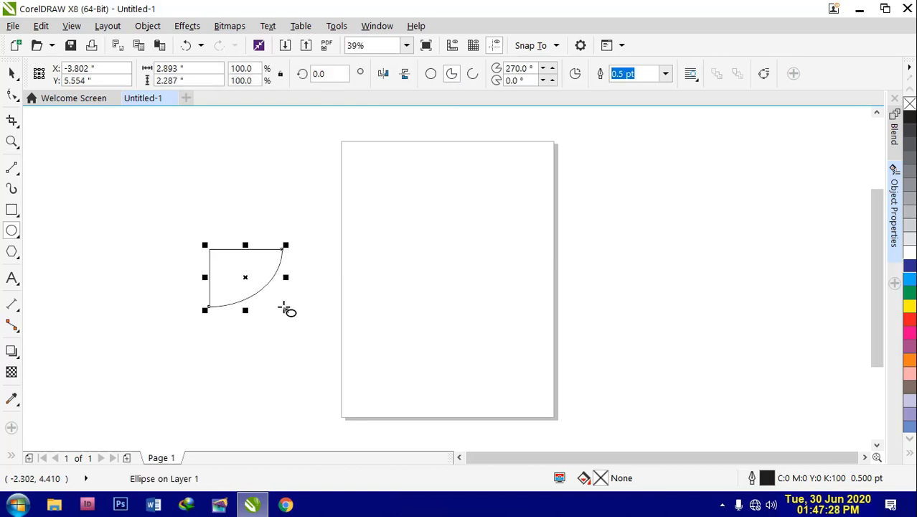
{"action": "key", "text": "ctrl+z"}
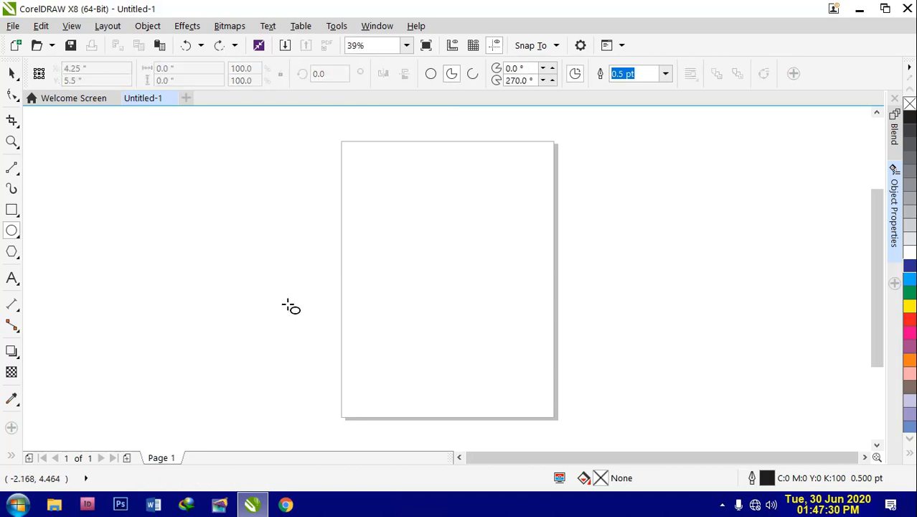
- Draw a plain circle left of the page and return to the Pick tool
{"action": "left_click", "coordinate": [433, 74]}
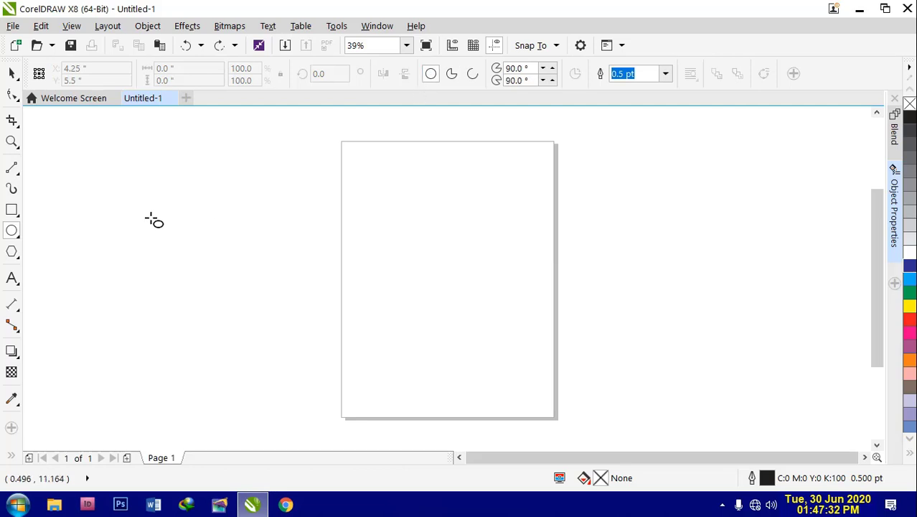
{"action": "left_click_drag", "start_coordinate": [114, 220], "coordinate": [280, 372]}
{"action": "key", "text": "Escape"}
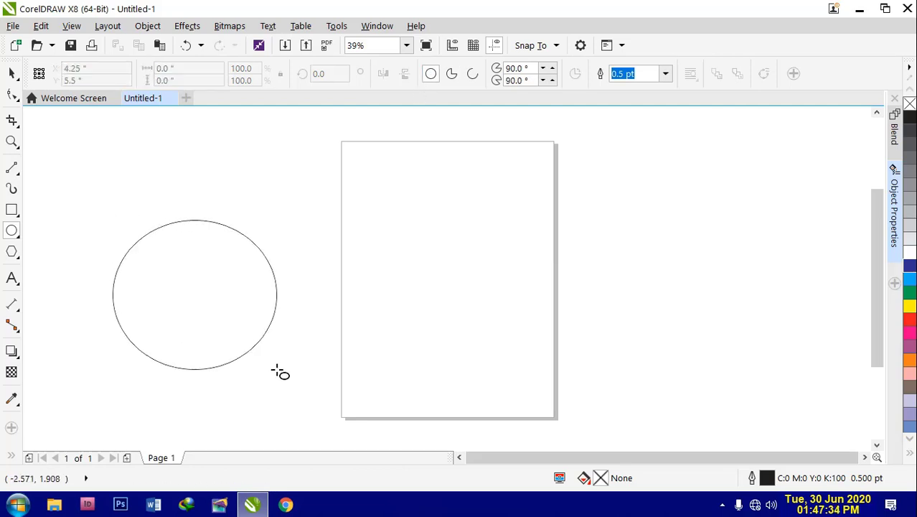
{"action": "key", "text": "space"}
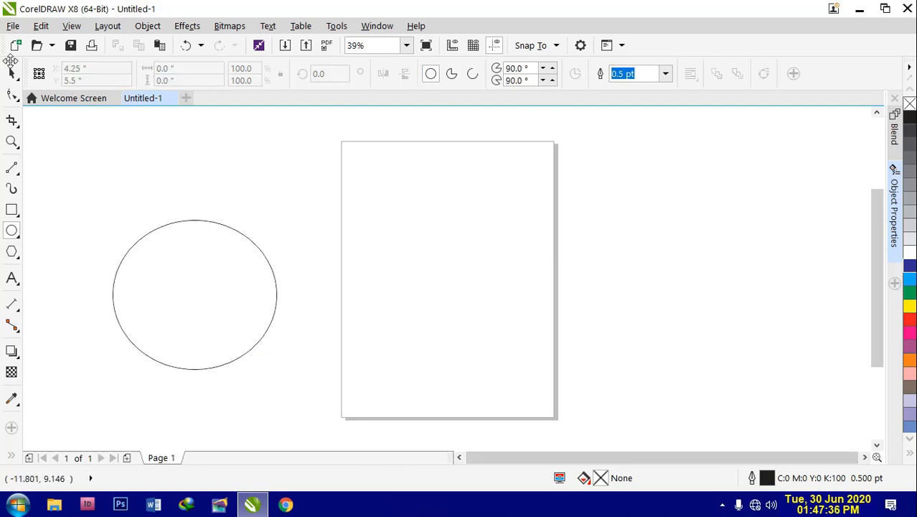
- Fill the circle cyan and make it a 0° to 270° three-quarter pie
{"action": "left_click", "coordinate": [249, 350]}
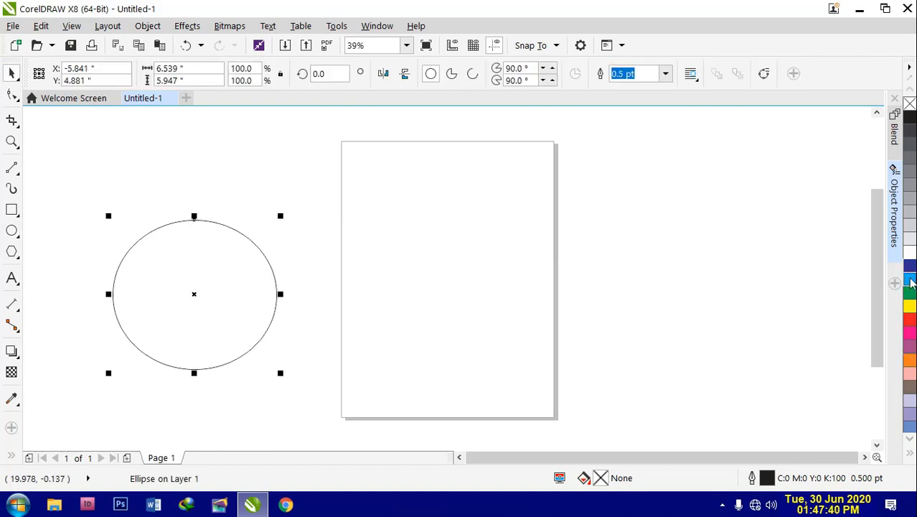
{"action": "left_click", "coordinate": [907, 281]}
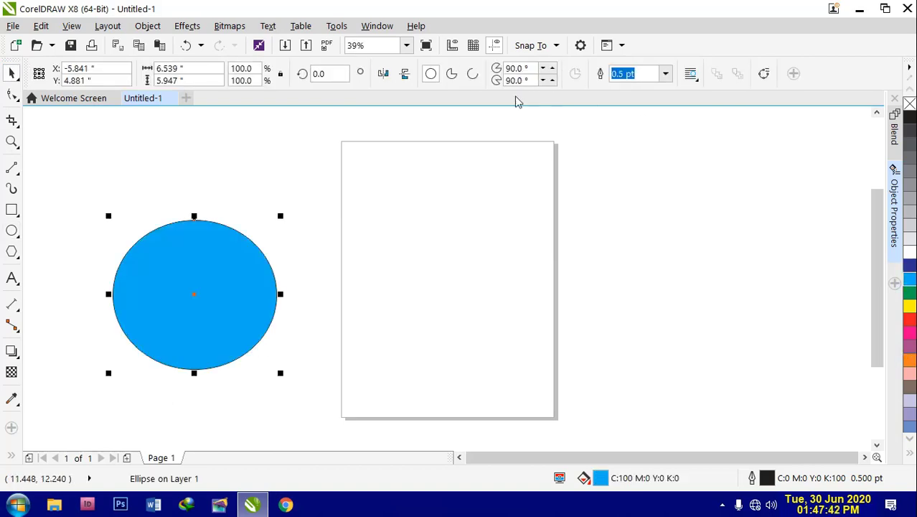
{"action": "left_click", "coordinate": [451, 74]}
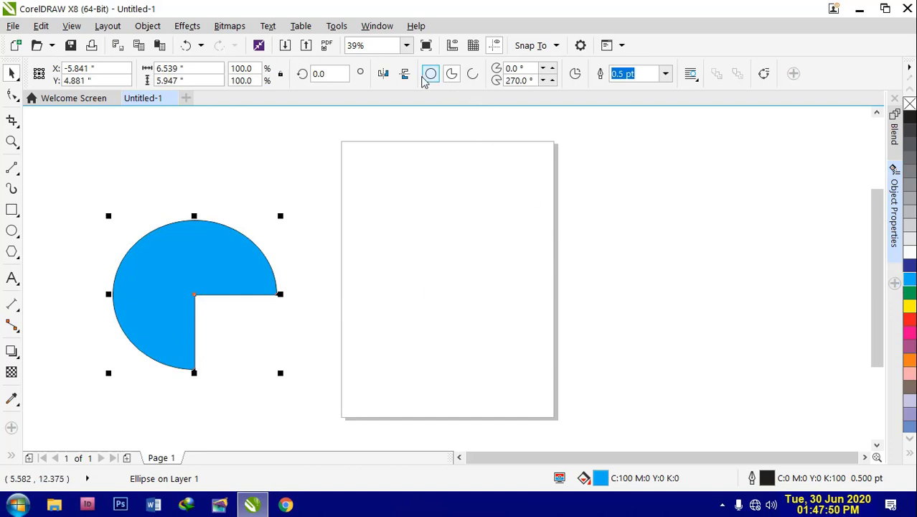
{"action": "left_click", "coordinate": [576, 74]}
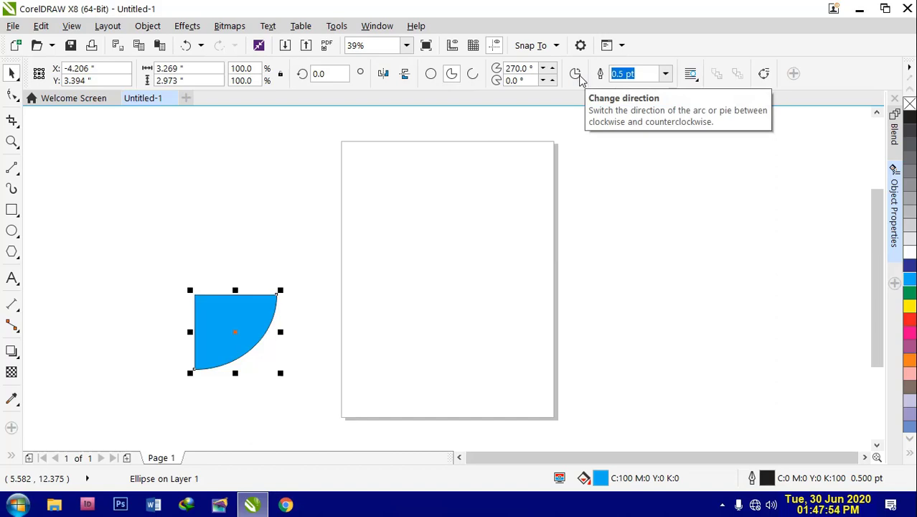
{"action": "left_click", "coordinate": [575, 74]}
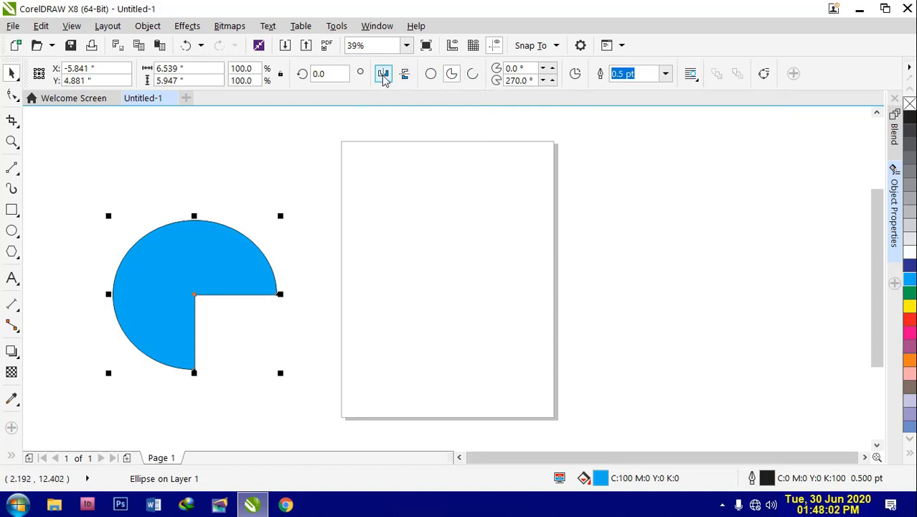
- Test horizontal and vertical mirroring, leave the pie unflipped, and rotate it 0.45 degrees
{"action": "left_click", "coordinate": [384, 75]}
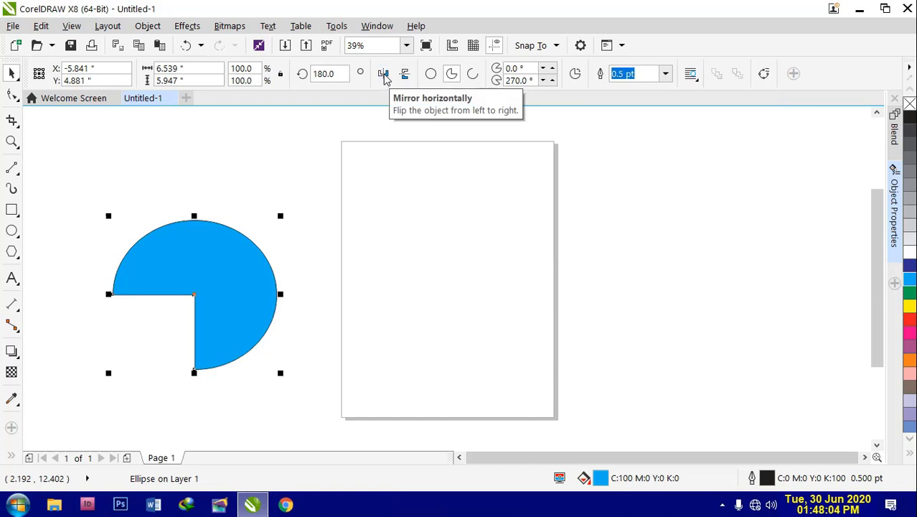
{"action": "left_click", "coordinate": [384, 76]}
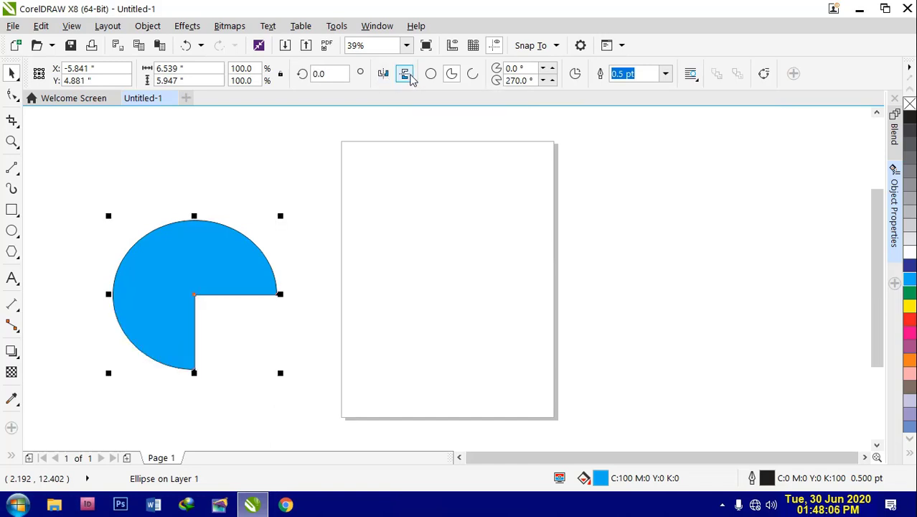
{"action": "left_click", "coordinate": [406, 75]}
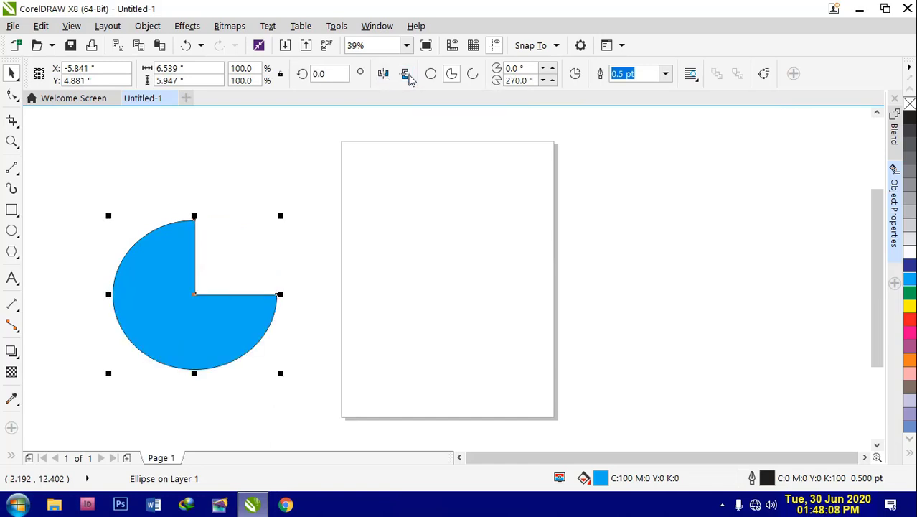
{"action": "left_click", "coordinate": [406, 75]}
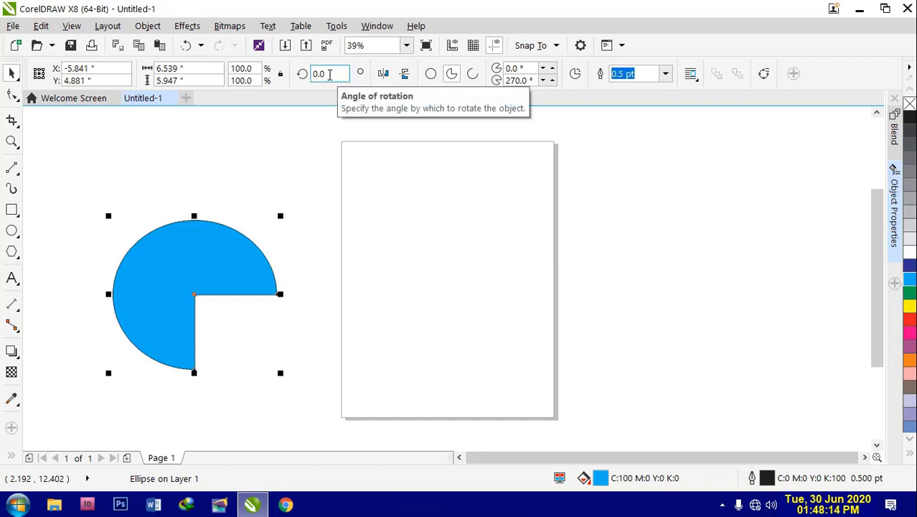
{"action": "left_click", "coordinate": [330, 74]}
{"action": "type", "text": "0.45"}
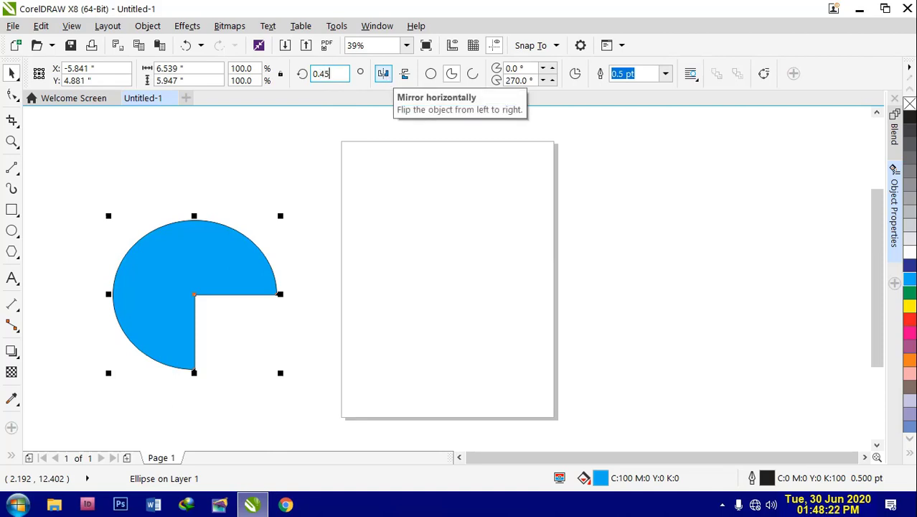
{"action": "key", "text": "Return"}
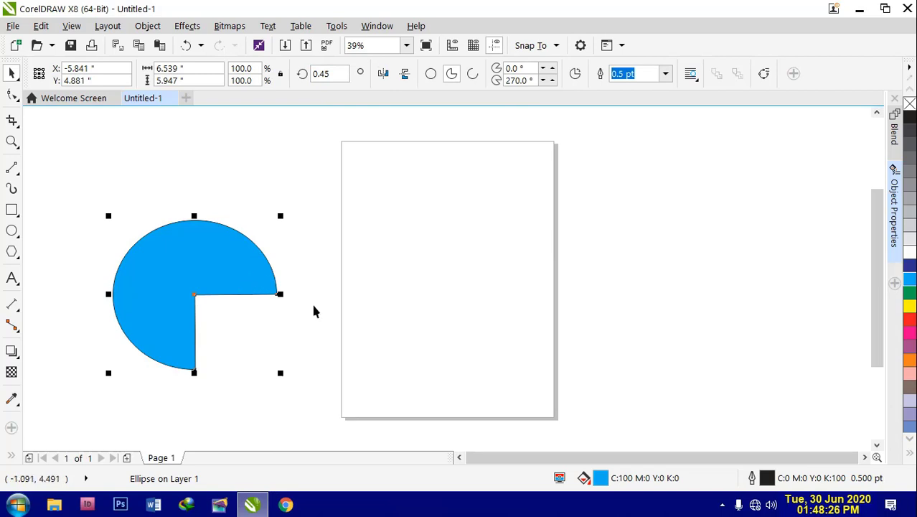
- Reselect the cyan pie and rotate it to 20 degrees
{"action": "left_click", "coordinate": [287, 172]}
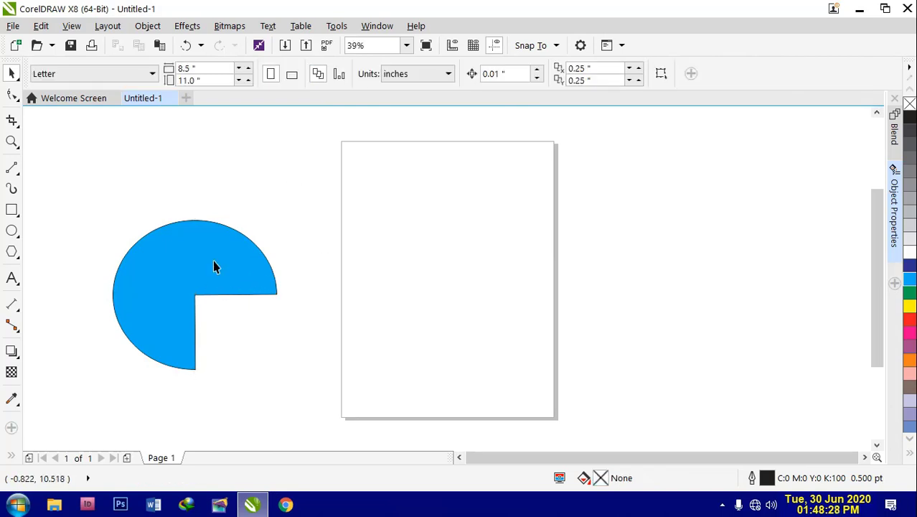
{"action": "left_click", "coordinate": [181, 265]}
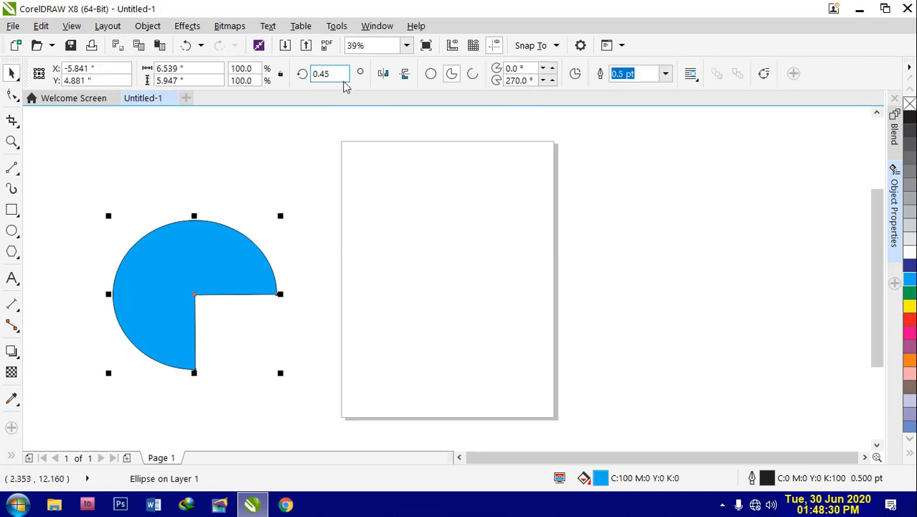
{"action": "left_click_drag", "start_coordinate": [330, 73], "coordinate": [299, 78]}
{"action": "type", "text": "20"}
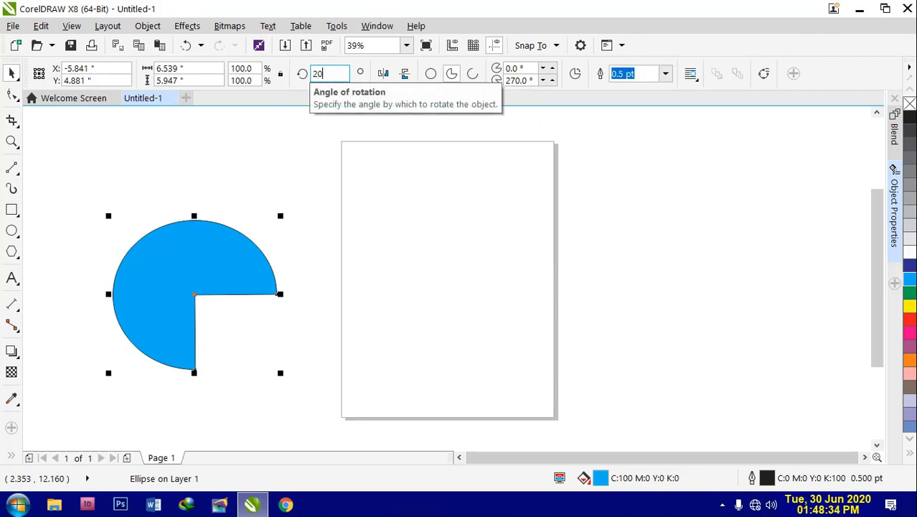
{"action": "key", "text": "Return"}
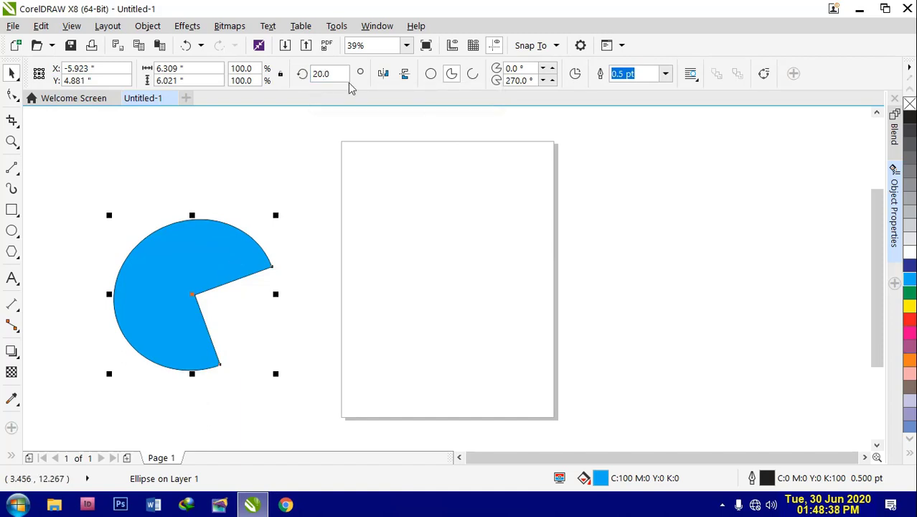
- Change the pie's rotation to 90 degrees so its missing quarter sits upper right
{"action": "left_click", "coordinate": [325, 74]}
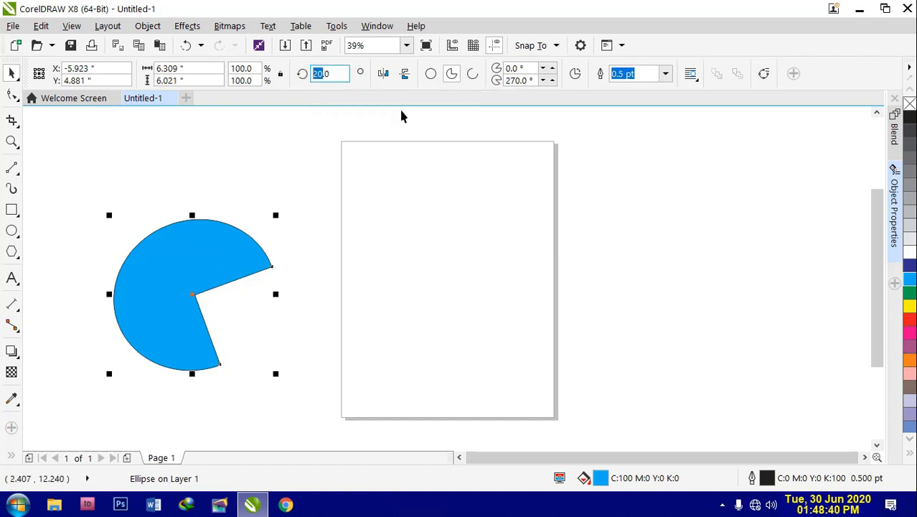
{"action": "left_click", "coordinate": [347, 74]}
{"action": "left_click_drag", "start_coordinate": [348, 73], "coordinate": [301, 72]}
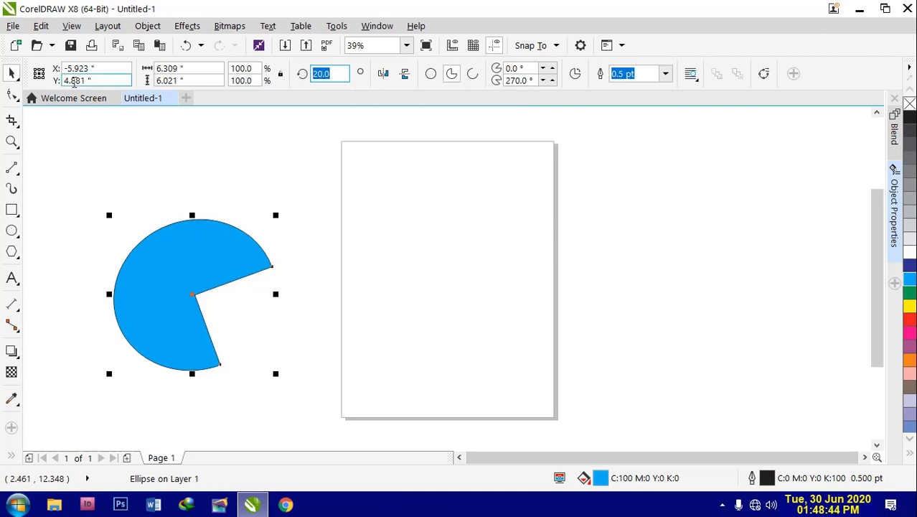
{"action": "type", "text": "90"}
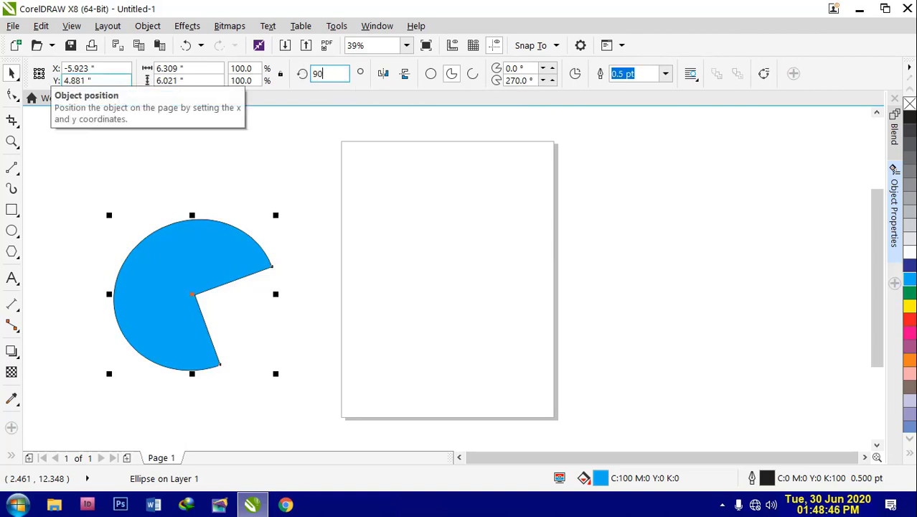
{"action": "key", "text": "Return"}
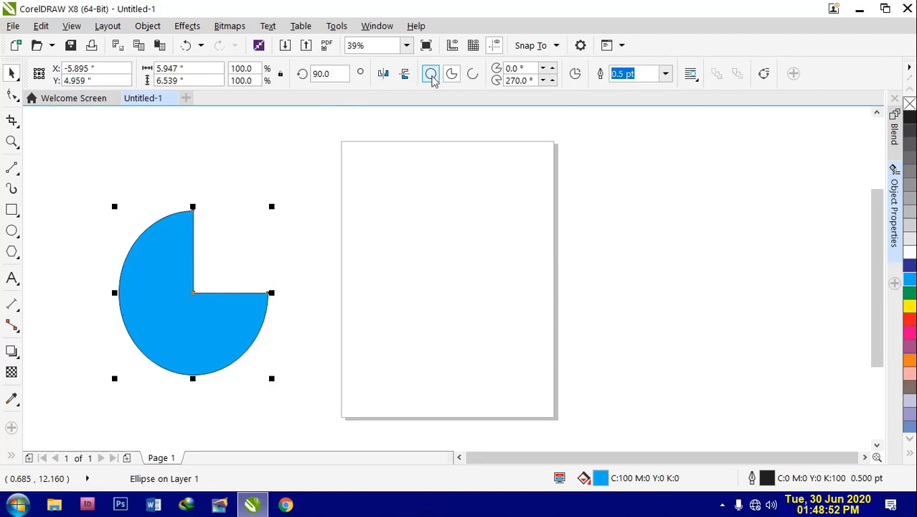
- Turn the pie into an open arc and draw two more ellipses as open arcs
{"action": "left_click", "coordinate": [473, 74]}
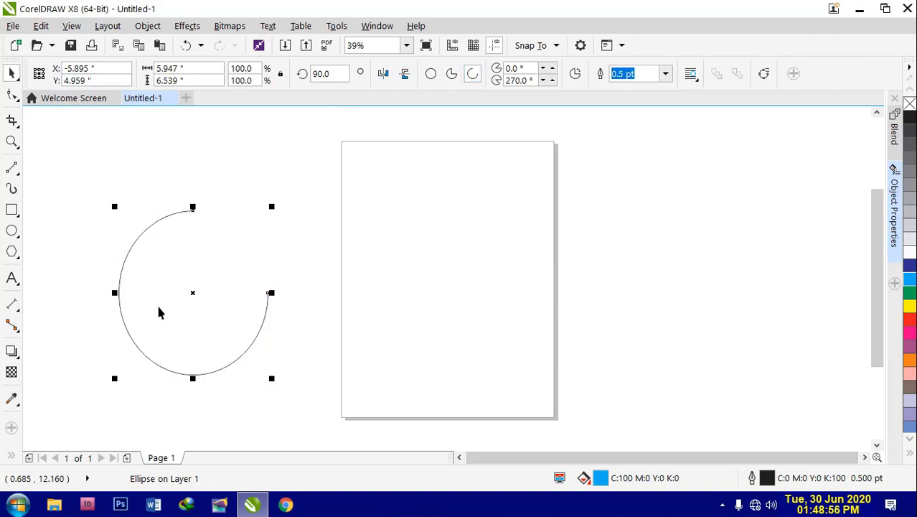
{"action": "left_click", "coordinate": [13, 233]}
{"action": "left_click_drag", "start_coordinate": [410, 191], "coordinate": [570, 367]}
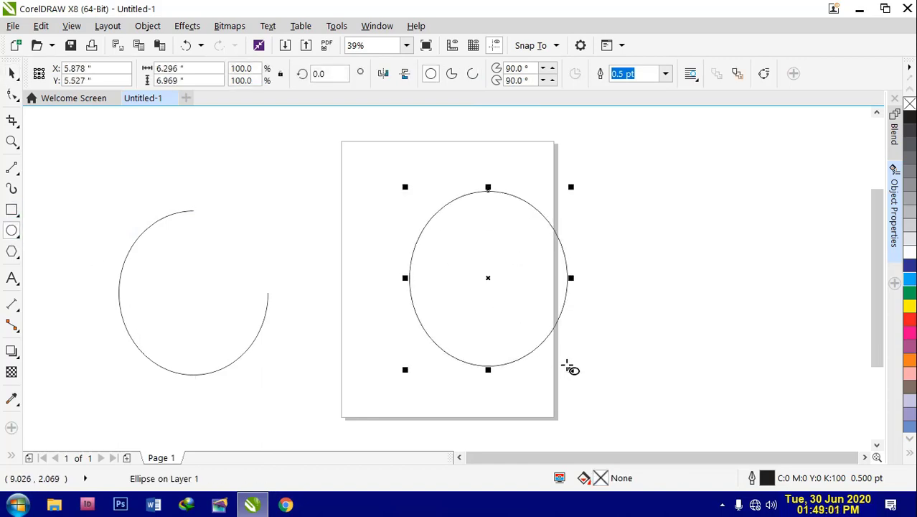
{"action": "left_click", "coordinate": [473, 75]}
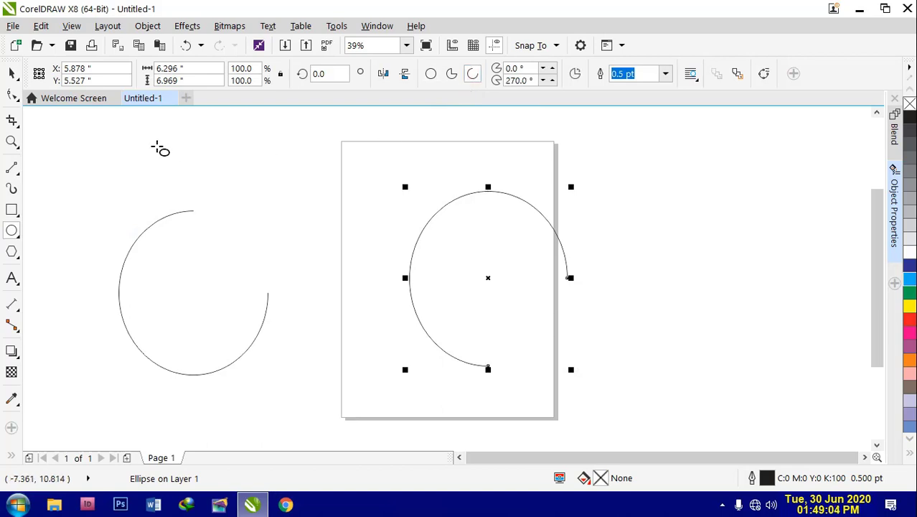
{"action": "left_click_drag", "start_coordinate": [152, 141], "coordinate": [307, 233]}
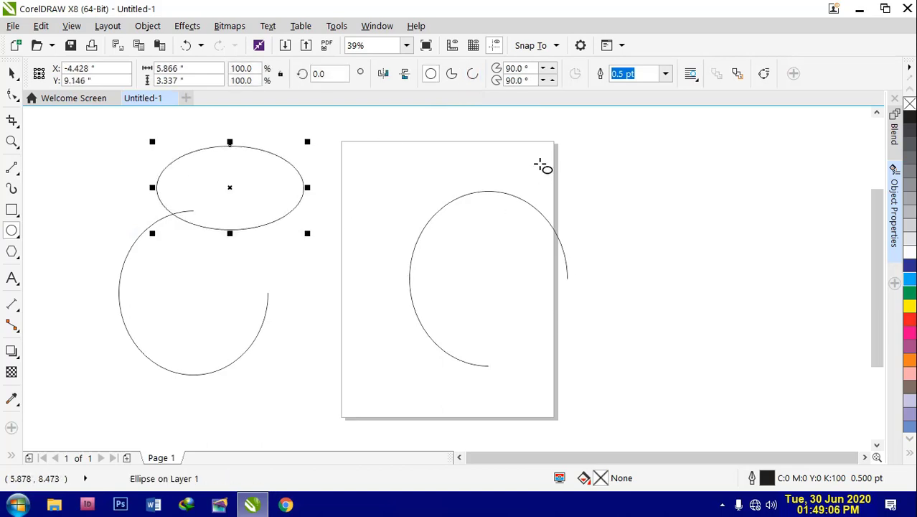
{"action": "left_click", "coordinate": [473, 75]}
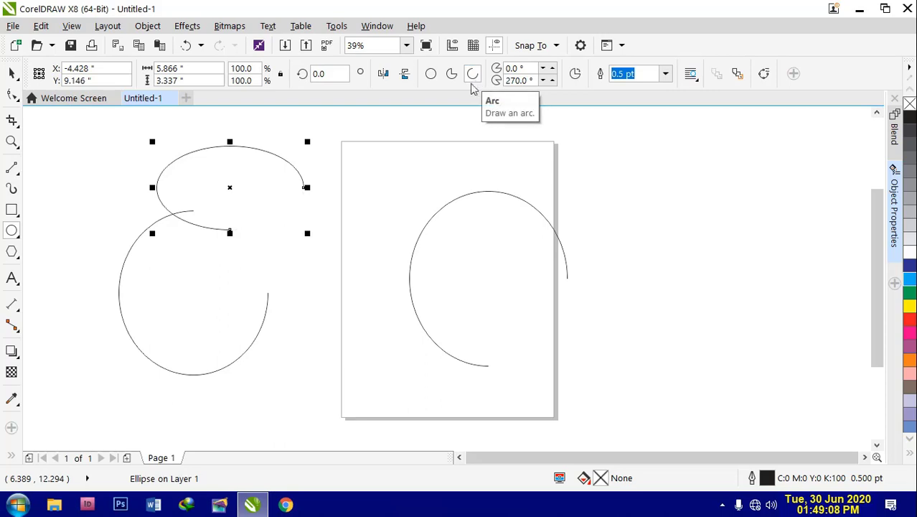
- Add a large open arc right of the page and select all four arcs
{"action": "left_click_drag", "start_coordinate": [649, 171], "coordinate": [847, 367]}
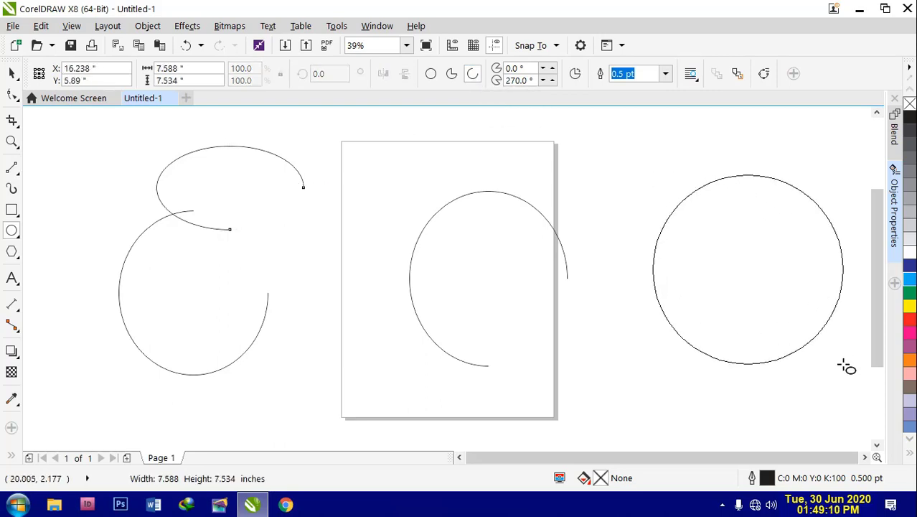
{"action": "left_click", "coordinate": [473, 74]}
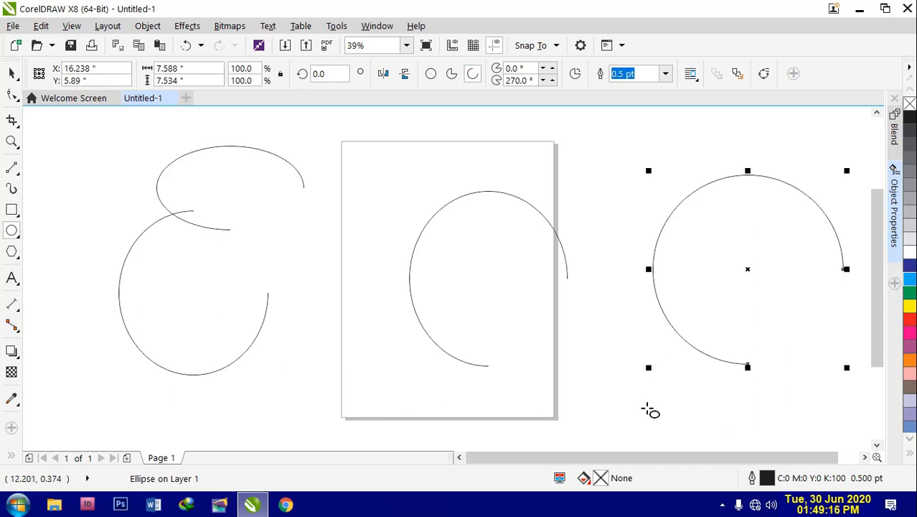
{"action": "left_click", "coordinate": [18, 237]}
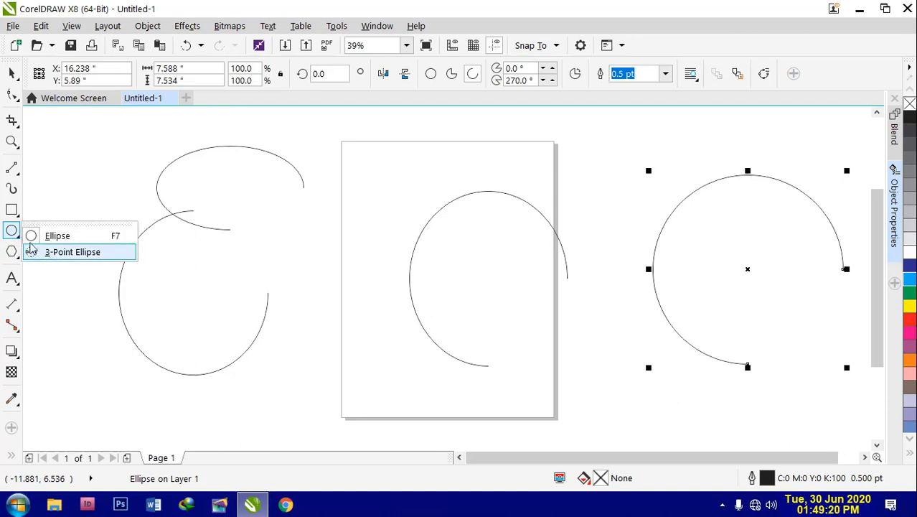
{"action": "left_click", "coordinate": [73, 309]}
{"action": "key", "text": "ctrl+a"}
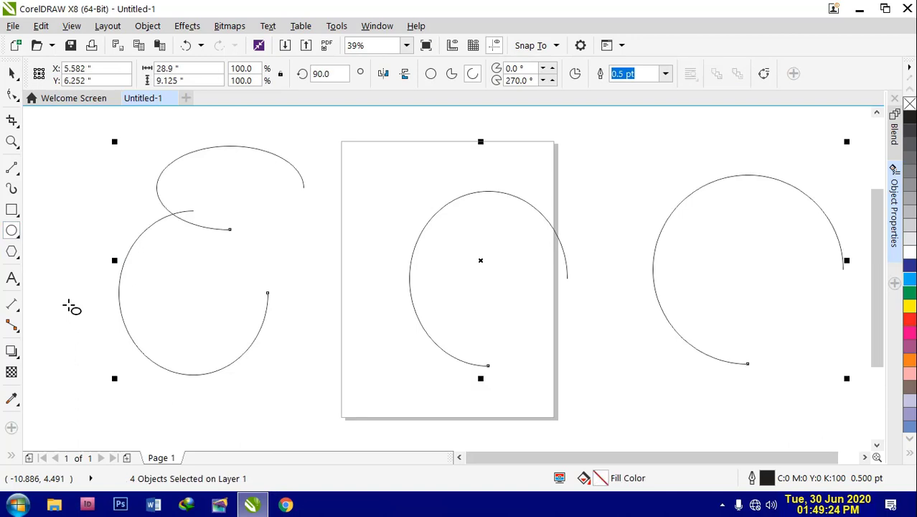
- Delete the arcs and draw a hexagon with the Polygon tool left of the page
{"action": "key", "text": "Delete"}
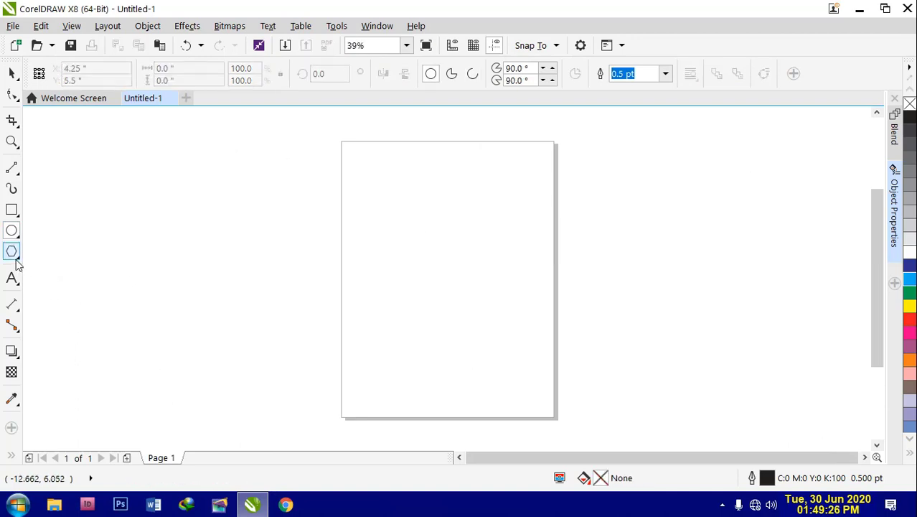
{"action": "left_click", "coordinate": [17, 258]}
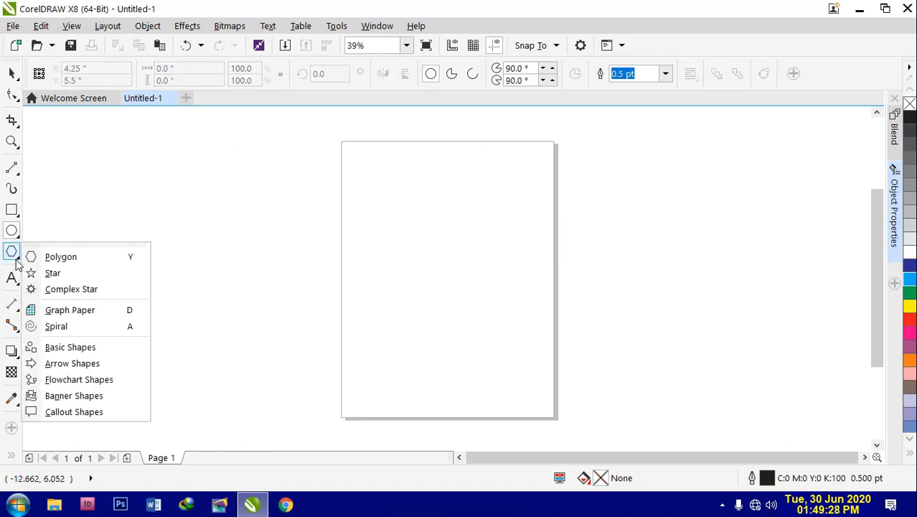
{"action": "left_click", "coordinate": [61, 256]}
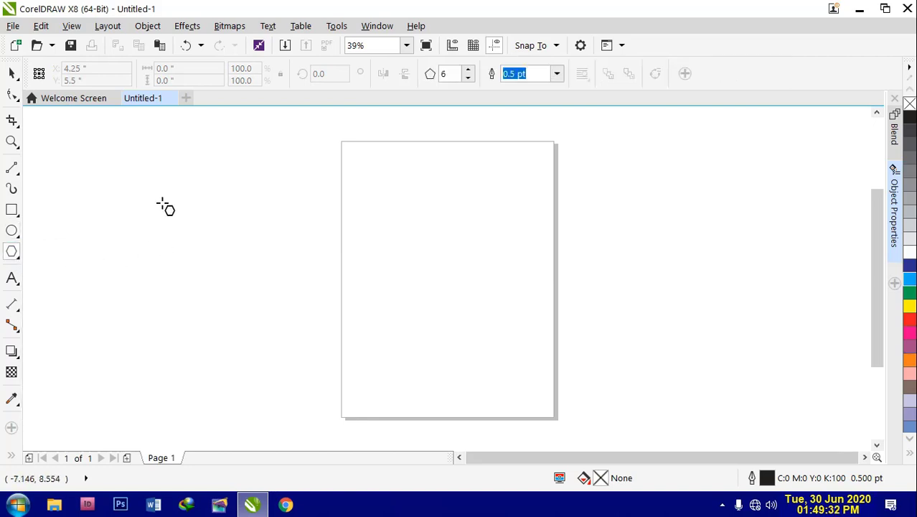
{"action": "left_click_drag", "start_coordinate": [171, 203], "coordinate": [317, 358]}
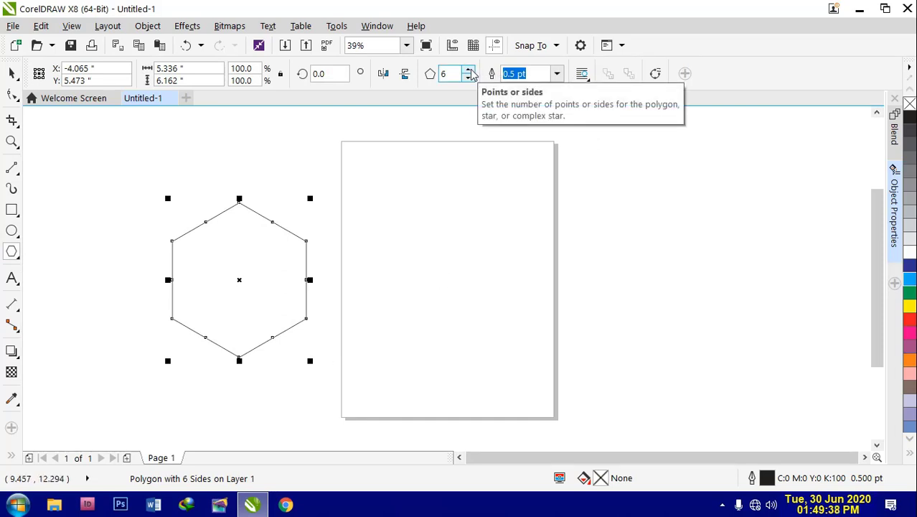
- Raise the polygon's points or sides to 20
{"action": "left_click", "coordinate": [469, 70]}
{"action": "left_click", "coordinate": [468, 71]}
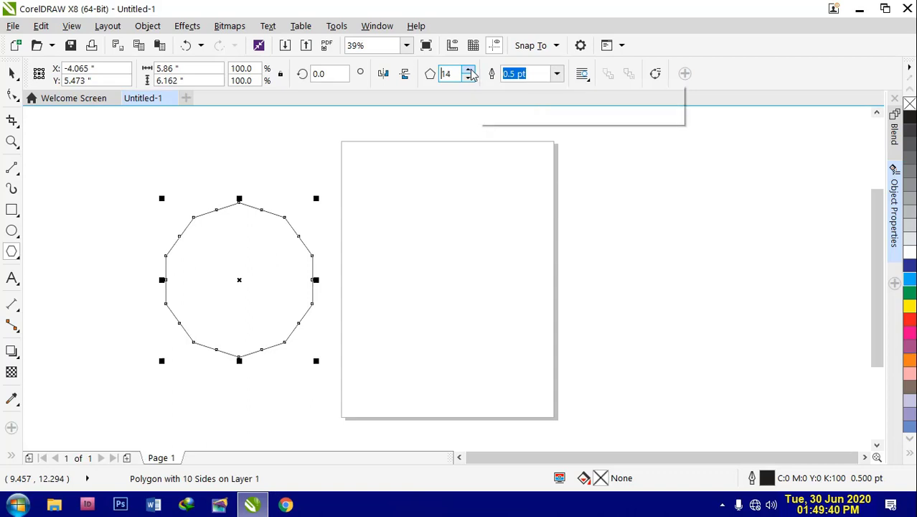
{"action": "left_click", "coordinate": [469, 71]}
{"action": "left_click", "coordinate": [468, 70]}
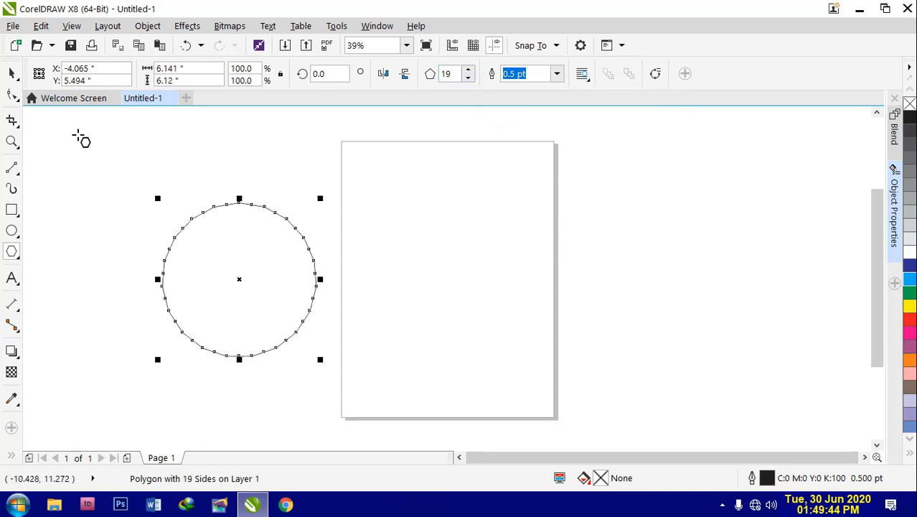
{"action": "left_click", "coordinate": [468, 70]}
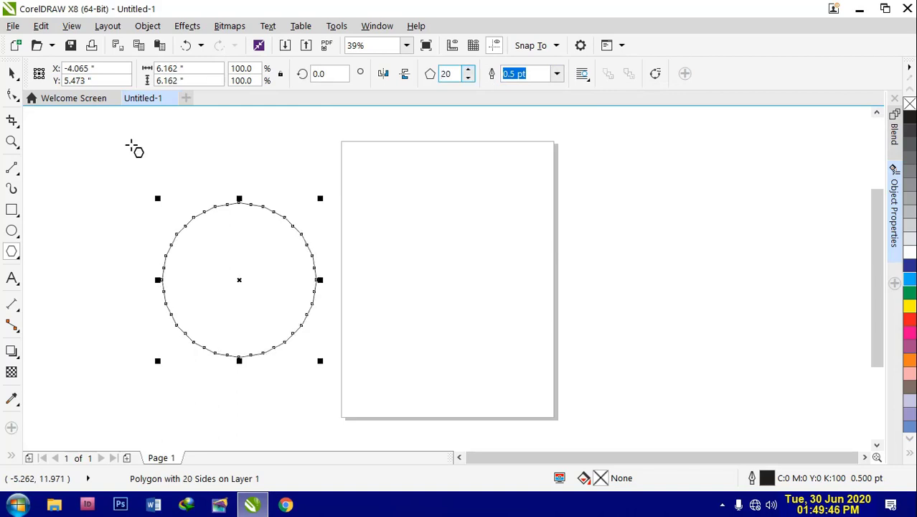
{"action": "left_click", "coordinate": [13, 96]}
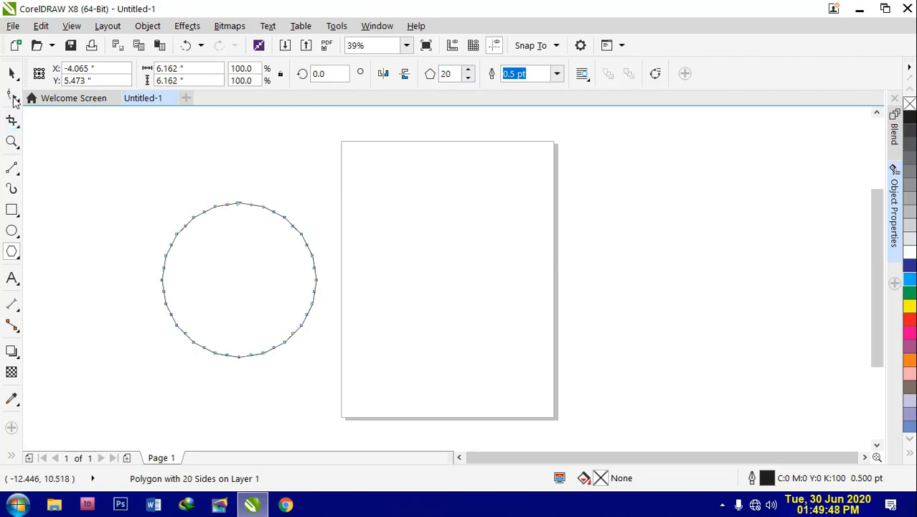
- Pull the polygon's nodes inward into a spiky star and fill it cyan-blue
{"action": "left_click", "coordinate": [237, 204]}
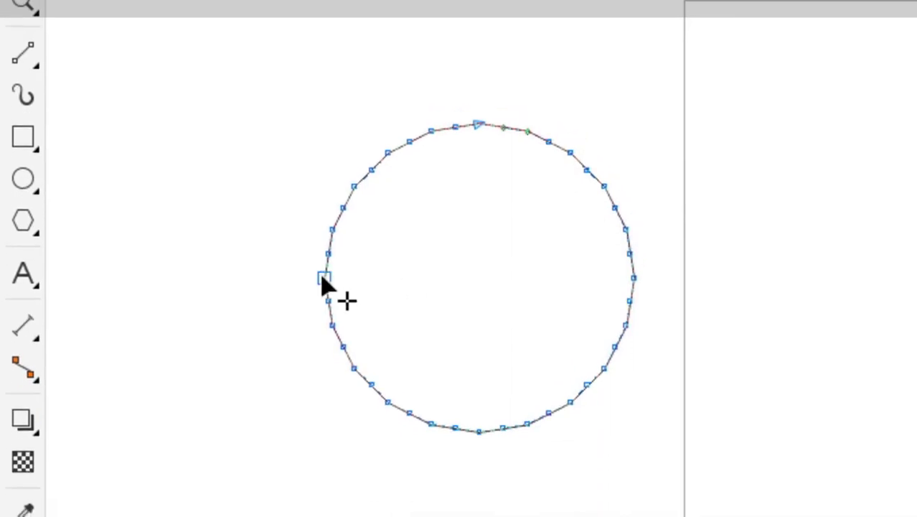
{"action": "left_click_drag", "start_coordinate": [339, 261], "coordinate": [424, 266]}
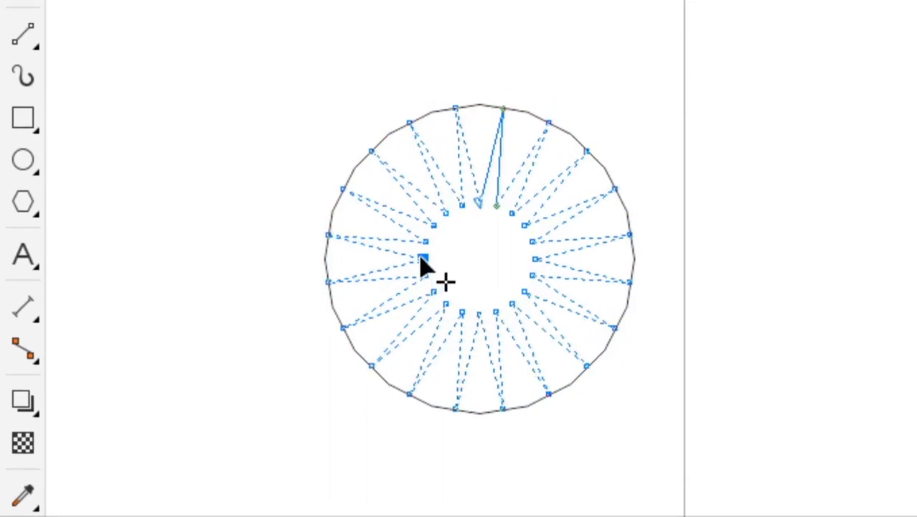
{"action": "left_click_drag", "start_coordinate": [424, 266], "coordinate": [422, 264]}
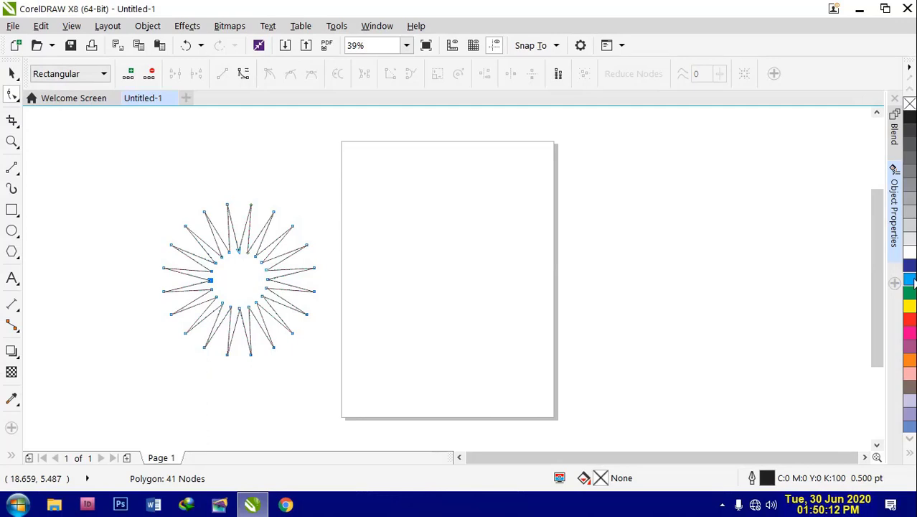
{"action": "left_click", "coordinate": [910, 280]}
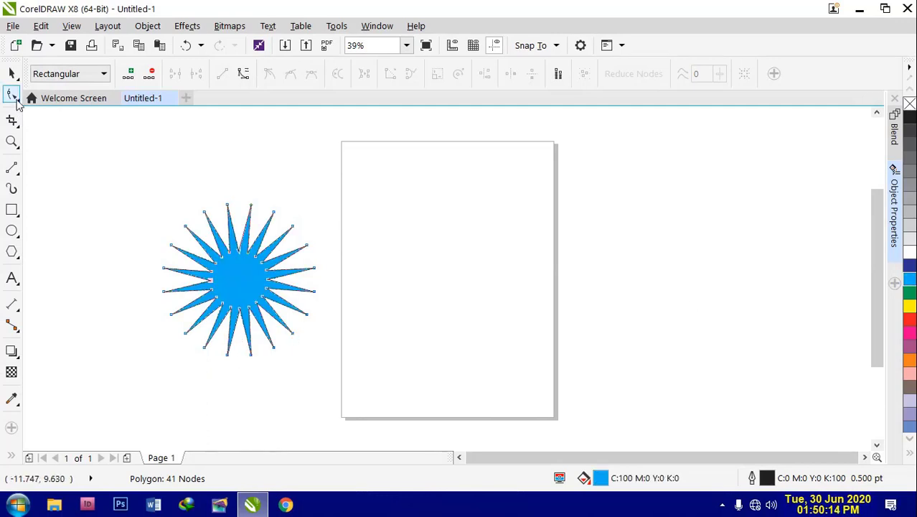
- Scale the cyan star down to 73.3% and move it to the top-left
{"action": "left_click", "coordinate": [12, 73]}
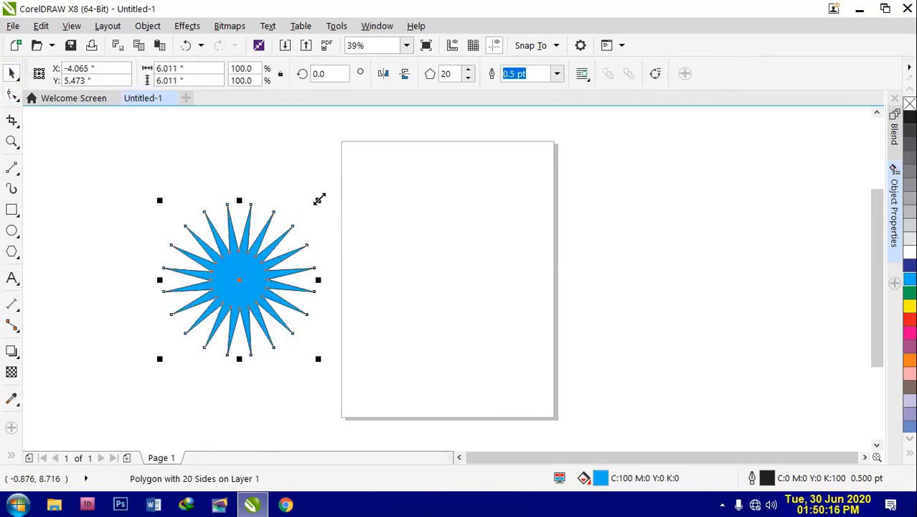
{"action": "left_click_drag", "start_coordinate": [319, 200], "coordinate": [282, 229]}
{"action": "left_click_drag", "start_coordinate": [319, 200], "coordinate": [278, 240]}
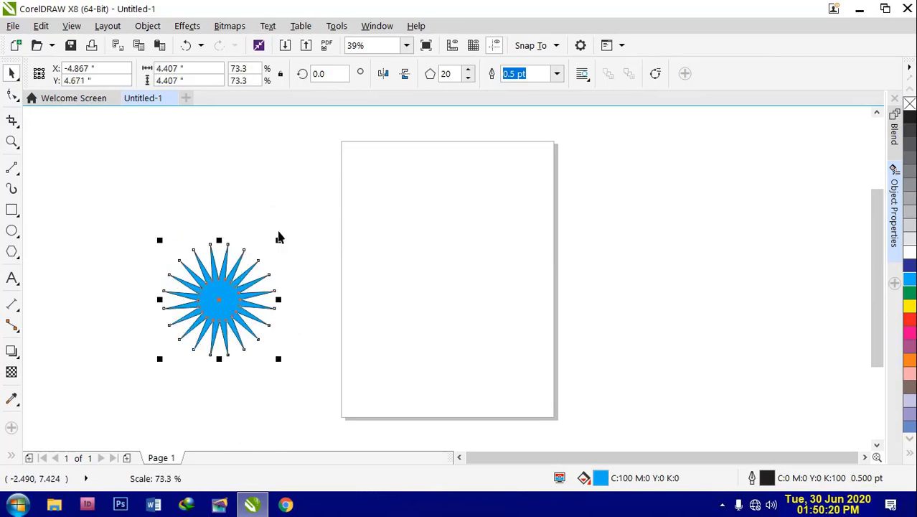
{"action": "left_click_drag", "start_coordinate": [220, 305], "coordinate": [104, 175]}
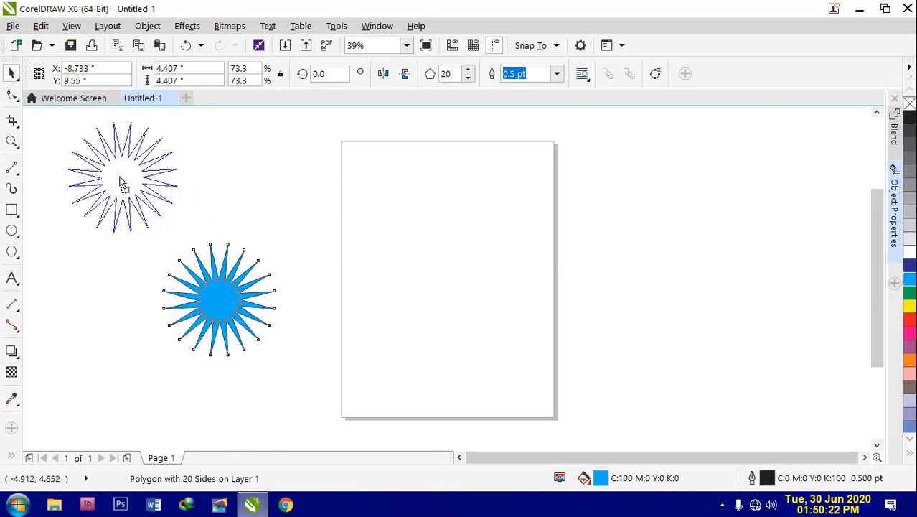
- Draw a new polygon on the page and give it 20 sides
{"action": "left_click", "coordinate": [12, 251]}
{"action": "left_click_drag", "start_coordinate": [249, 273], "coordinate": [392, 399]}
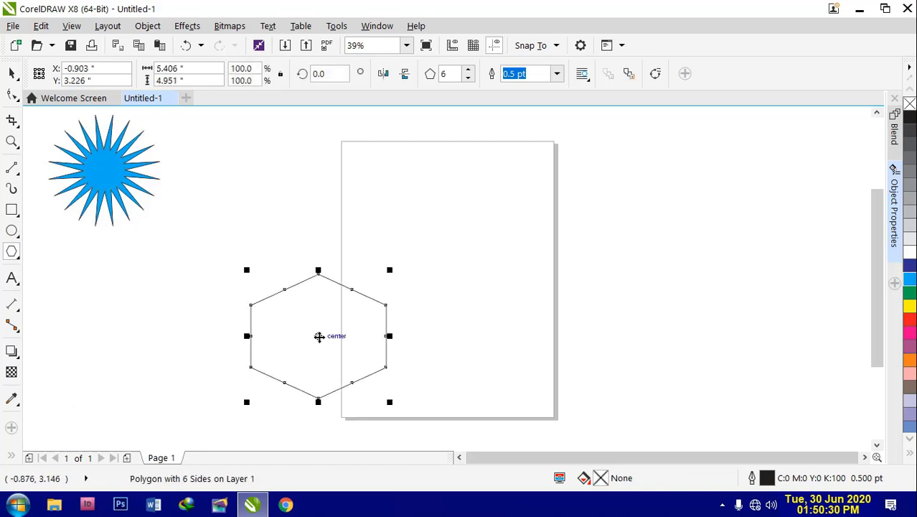
{"action": "left_click_drag", "start_coordinate": [319, 336], "coordinate": [425, 274]}
{"action": "type", "text": "20"}
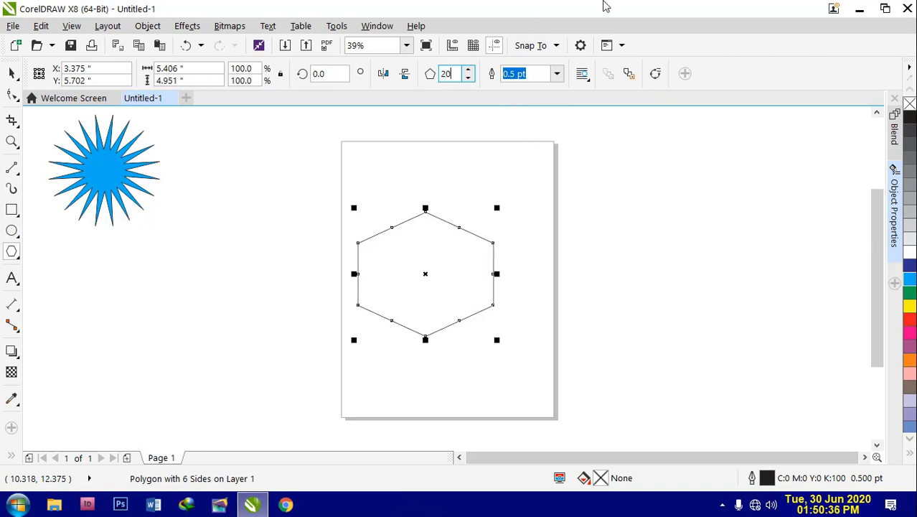
{"action": "key", "text": "Return"}
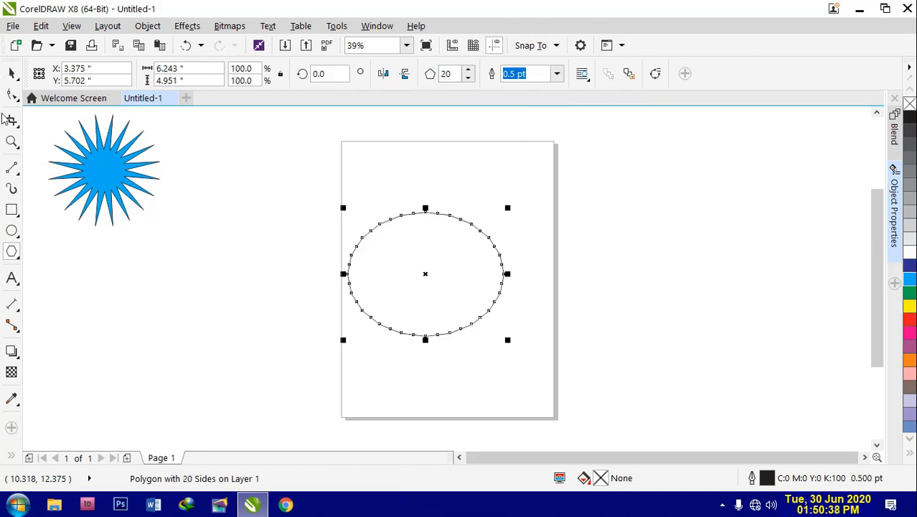
- Drag a node inward to make a swirled star and fill it green
{"action": "left_click", "coordinate": [12, 95]}
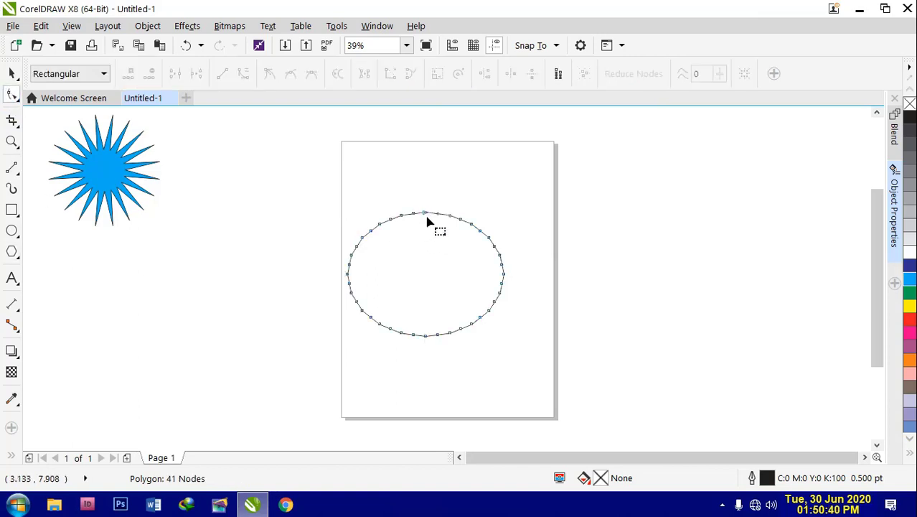
{"action": "mouse_move", "coordinate": [424, 213]}
{"action": "left_mouse_down"}
{"action": "mouse_move", "coordinate": [424, 251]}
{"action": "mouse_move", "coordinate": [450, 241]}
{"action": "mouse_move", "coordinate": [439, 261]}
{"action": "left_mouse_up"}
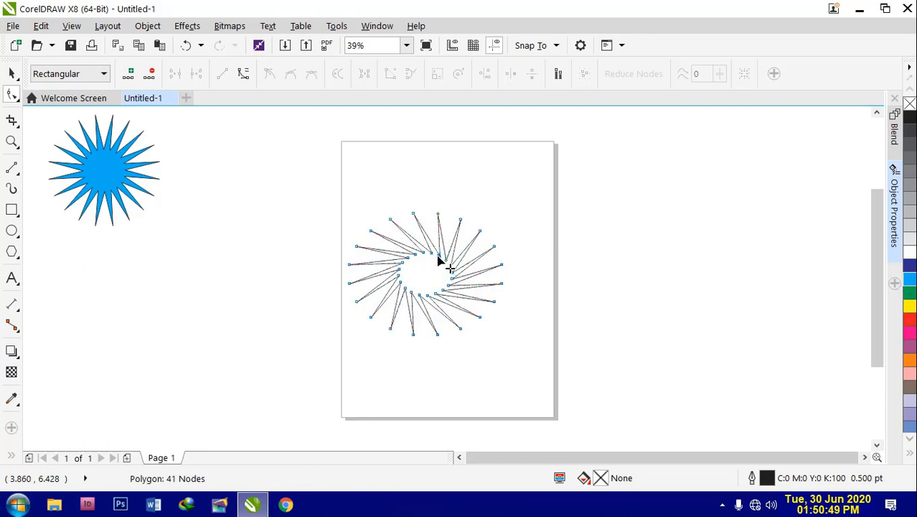
{"action": "left_click", "coordinate": [910, 292]}
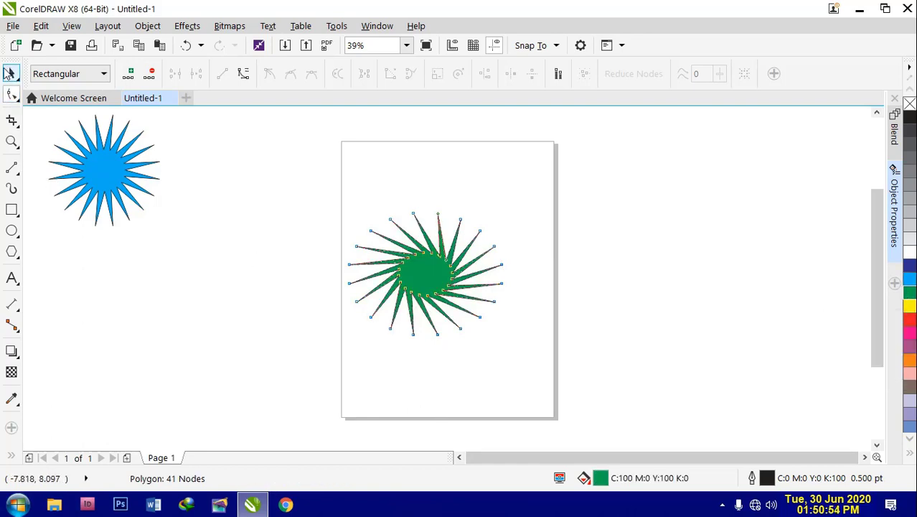
- Shrink the green star to 64.7% and place it beside the blue star
{"action": "left_click", "coordinate": [9, 73]}
{"action": "left_click_drag", "start_coordinate": [343, 342], "coordinate": [399, 295]}
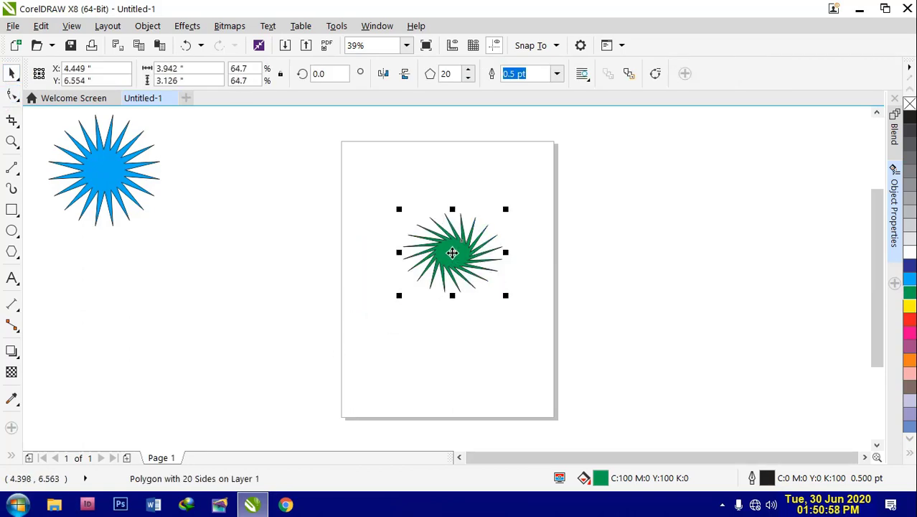
{"action": "left_click_drag", "start_coordinate": [452, 252], "coordinate": [212, 156]}
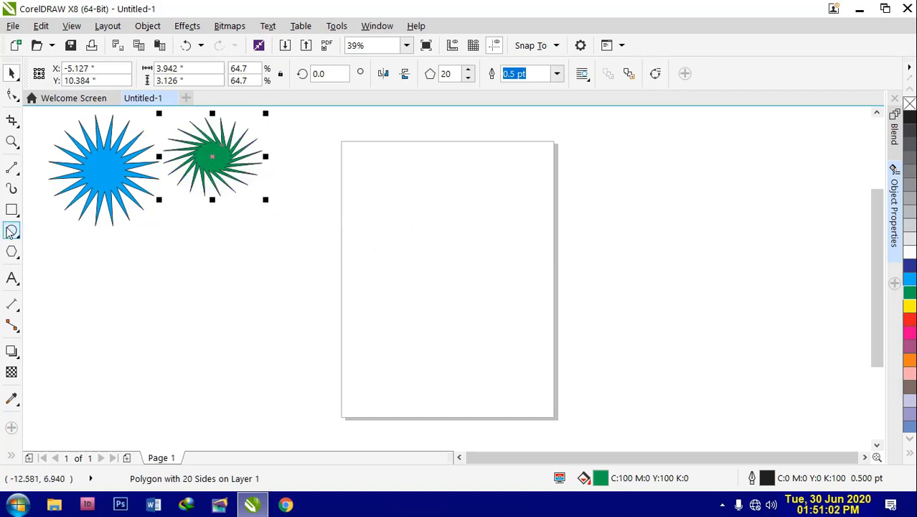
- Draw a 25-sided polygon and pull a top node inward into a star
{"action": "left_click", "coordinate": [12, 252]}
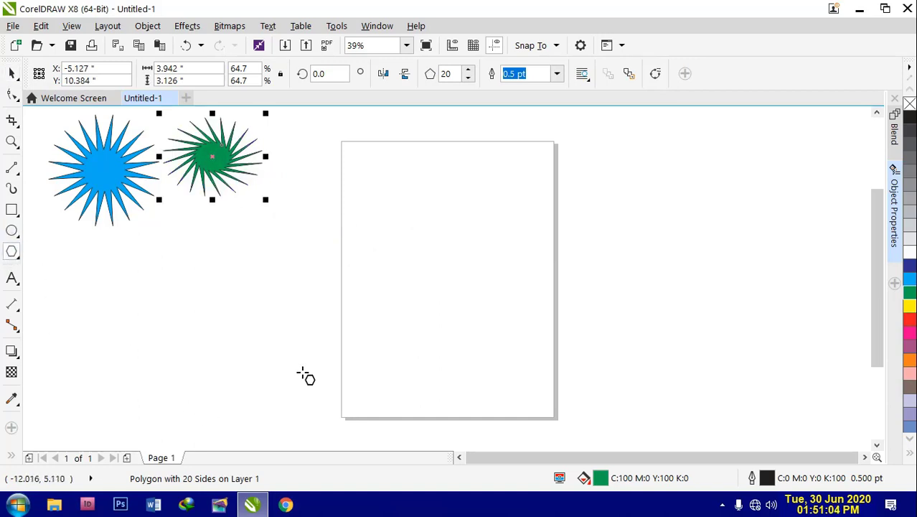
{"action": "left_click_drag", "start_coordinate": [408, 235], "coordinate": [518, 362]}
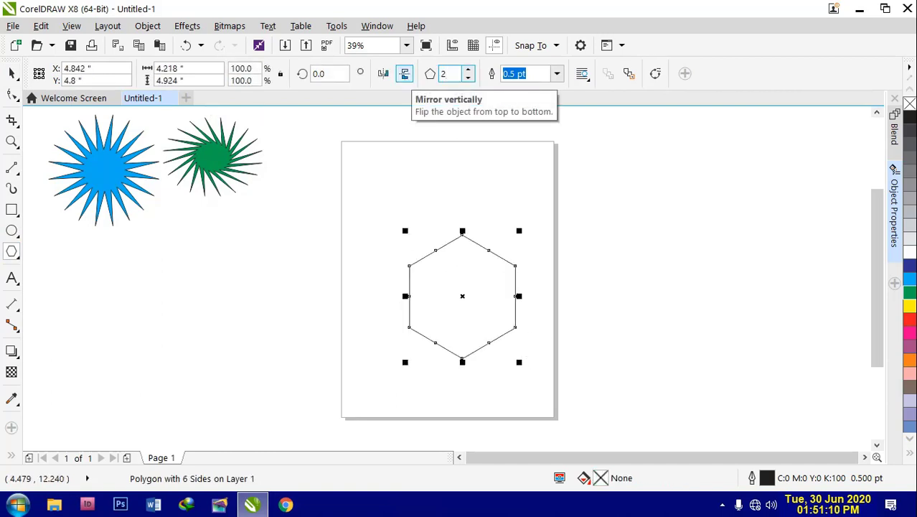
{"action": "left_click", "coordinate": [453, 73]}
{"action": "type", "text": "5"}
{"action": "key", "text": "Return"}
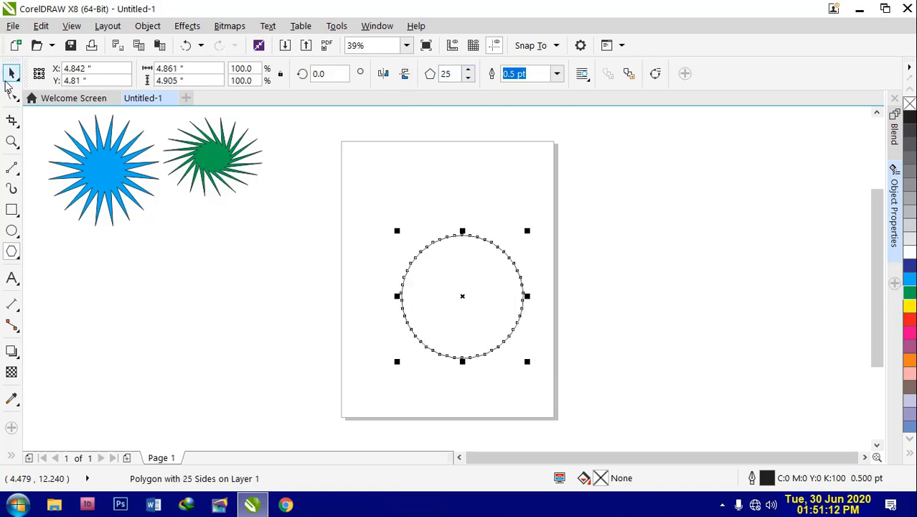
{"action": "left_click", "coordinate": [12, 97]}
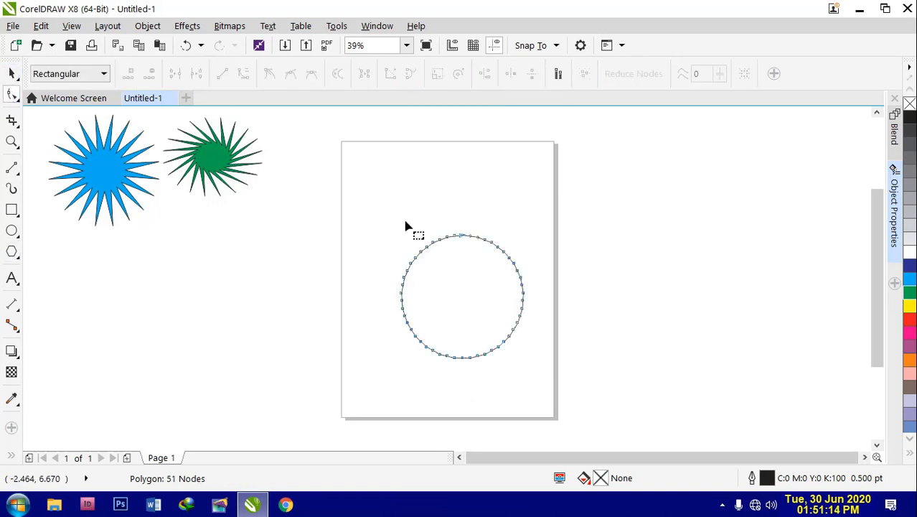
{"action": "mouse_move", "coordinate": [464, 239]}
{"action": "left_mouse_down"}
{"action": "mouse_move", "coordinate": [435, 275]}
{"action": "mouse_move", "coordinate": [427, 346]}
{"action": "mouse_move", "coordinate": [431, 335]}
{"action": "left_mouse_up"}
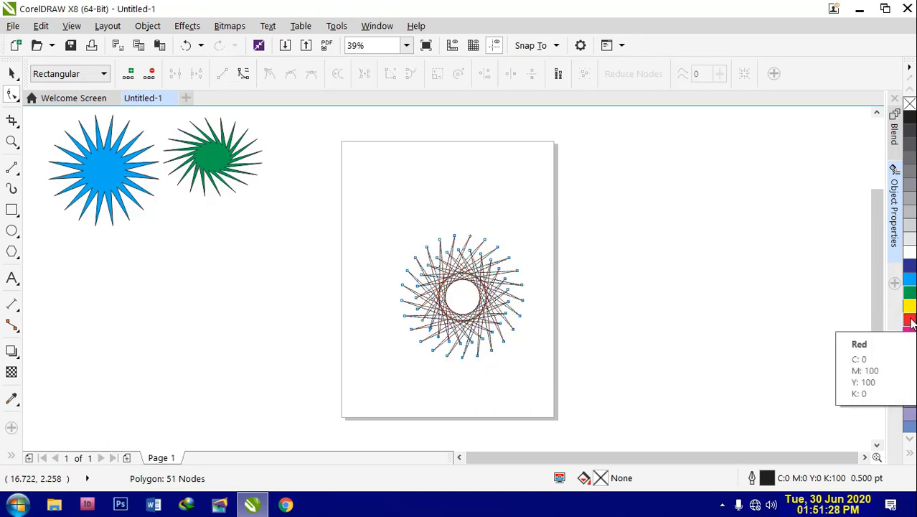
- Fill the star blue, zoom in to inspect it, then zoom to page height
{"action": "left_click", "coordinate": [910, 267]}
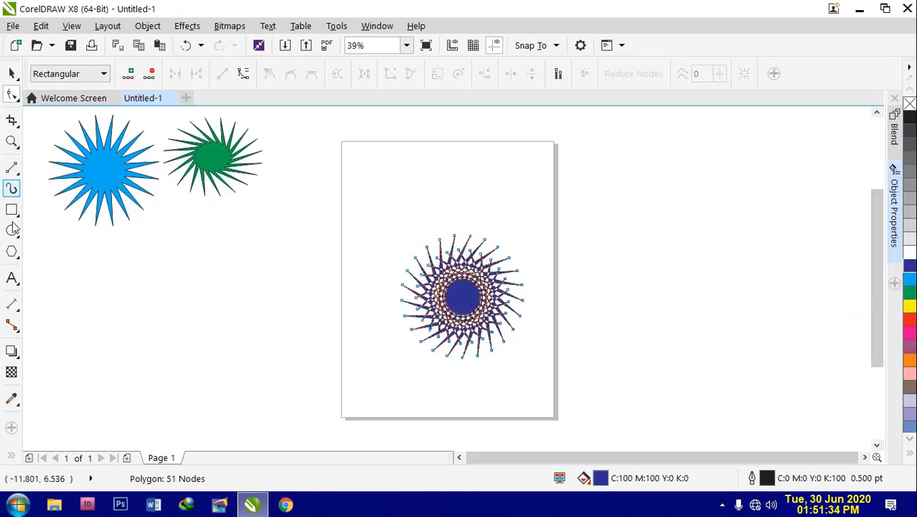
{"action": "left_click", "coordinate": [11, 142]}
{"action": "left_click", "coordinate": [475, 317]}
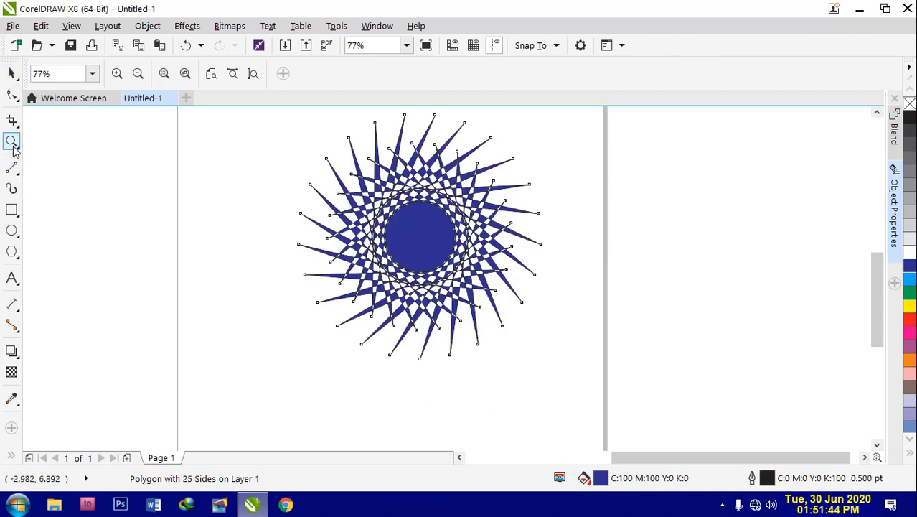
{"action": "left_click", "coordinate": [138, 74]}
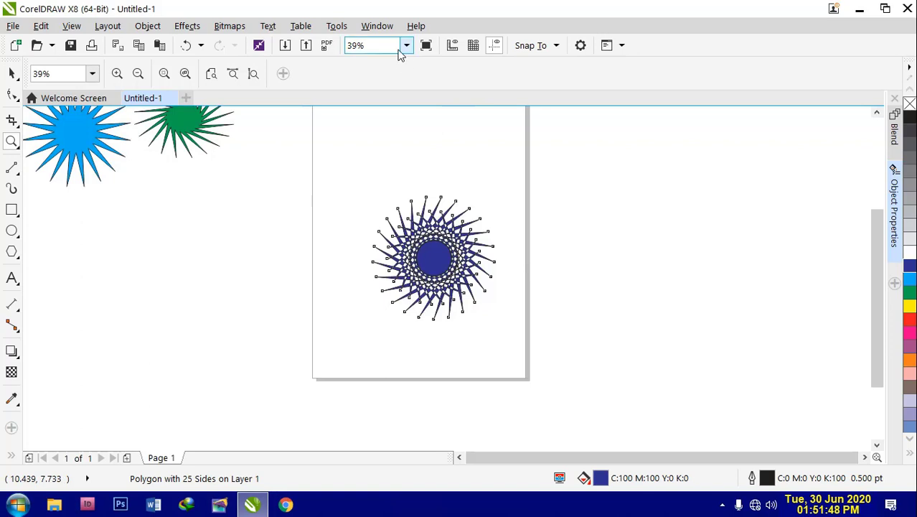
{"action": "left_click", "coordinate": [406, 45]}
{"action": "left_click", "coordinate": [380, 108]}
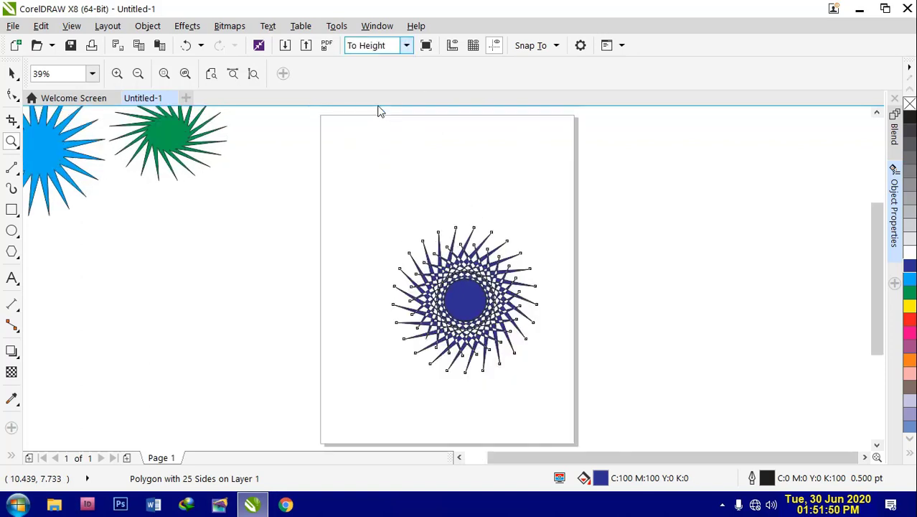
- Scale the blue star to about 58% and place it beside the green star
{"action": "left_click", "coordinate": [11, 74]}
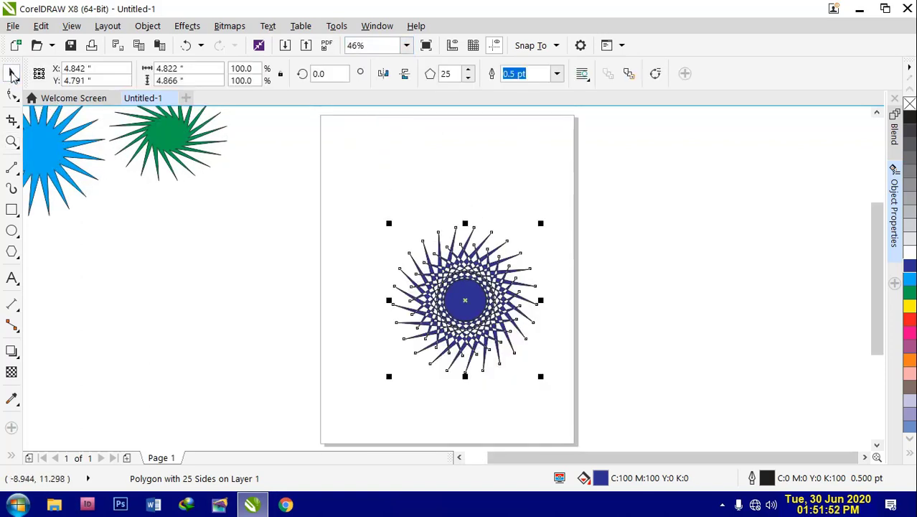
{"action": "mouse_move", "coordinate": [465, 302]}
{"action": "left_mouse_down"}
{"action": "mouse_move", "coordinate": [283, 159]}
{"action": "mouse_move", "coordinate": [288, 152]}
{"action": "left_mouse_up"}
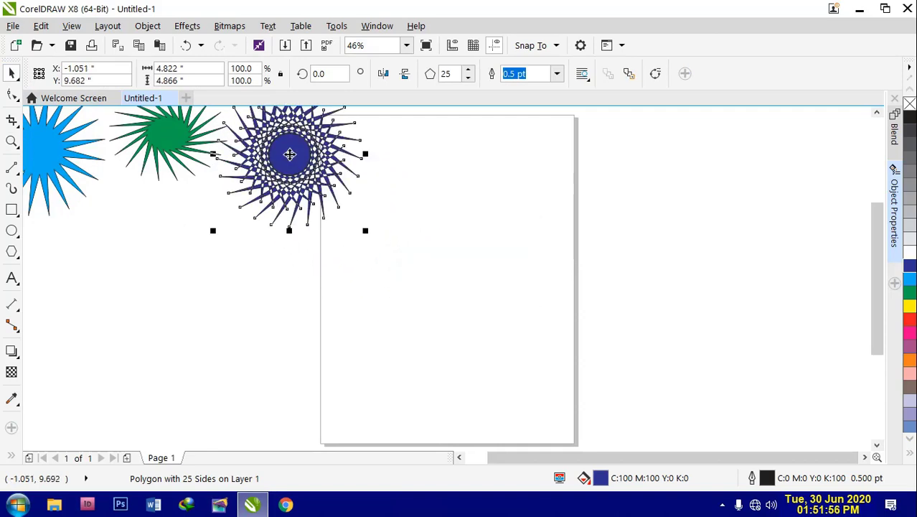
{"action": "left_click_drag", "start_coordinate": [366, 230], "coordinate": [304, 170]}
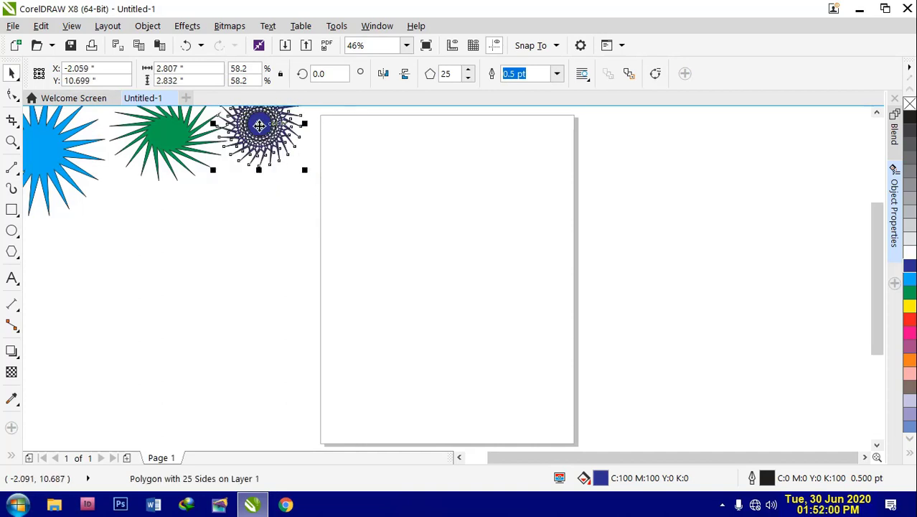
{"action": "left_click_drag", "start_coordinate": [259, 126], "coordinate": [276, 150]}
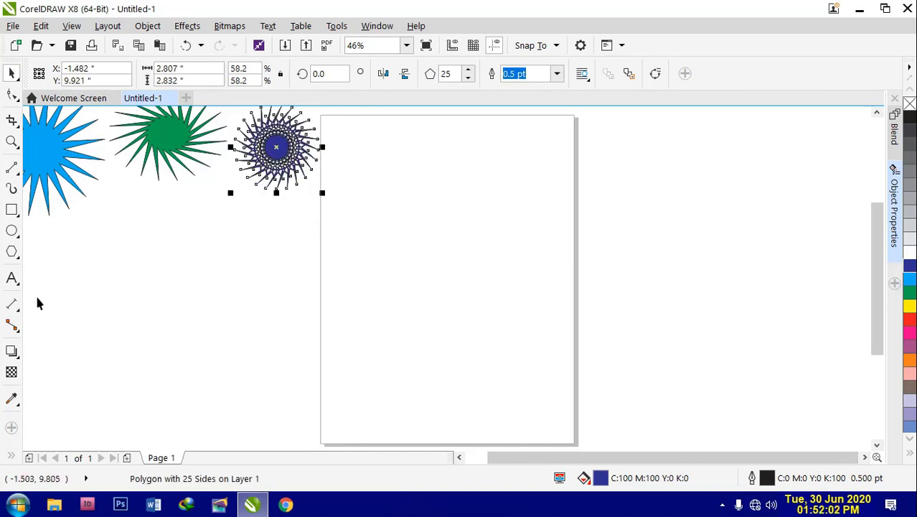
- Draw a 20-sided polygon, reshape it into a spiky star, and fill it dark brown
{"action": "left_click", "coordinate": [12, 252]}
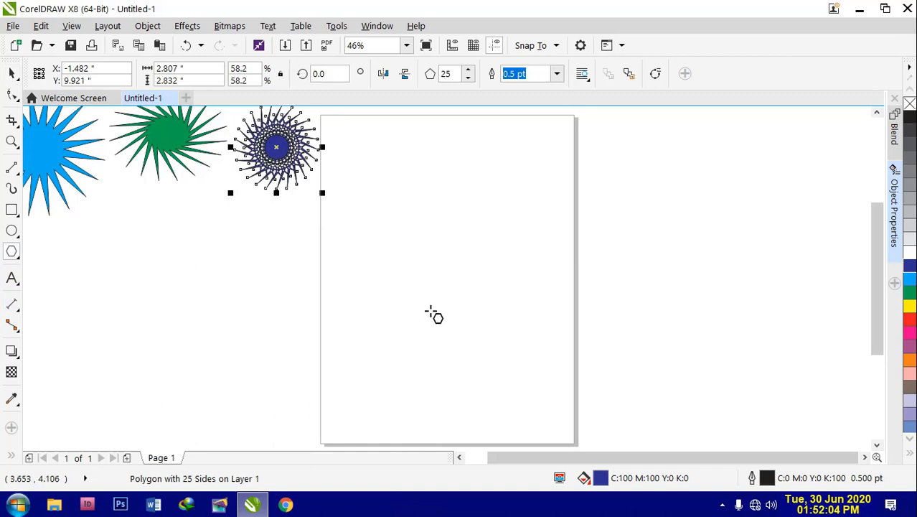
{"action": "left_click_drag", "start_coordinate": [403, 250], "coordinate": [518, 385]}
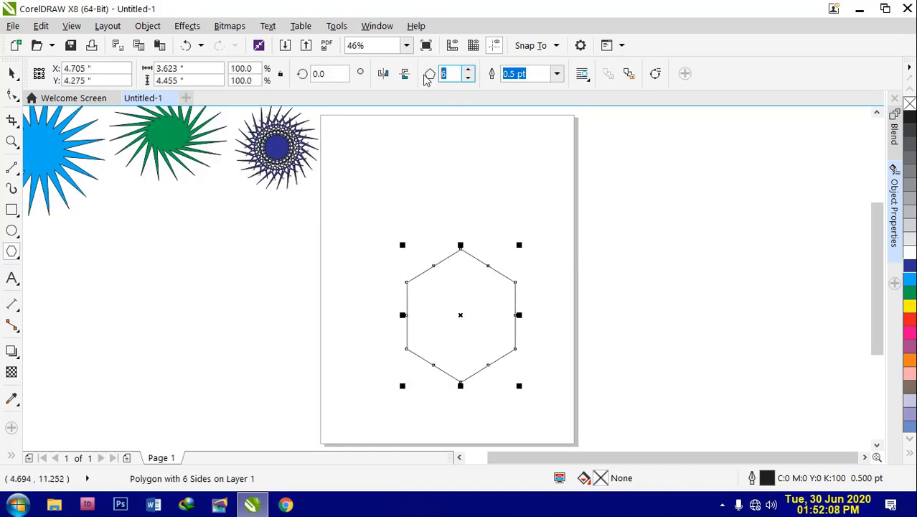
{"action": "type", "text": "20"}
{"action": "key", "text": "Return"}
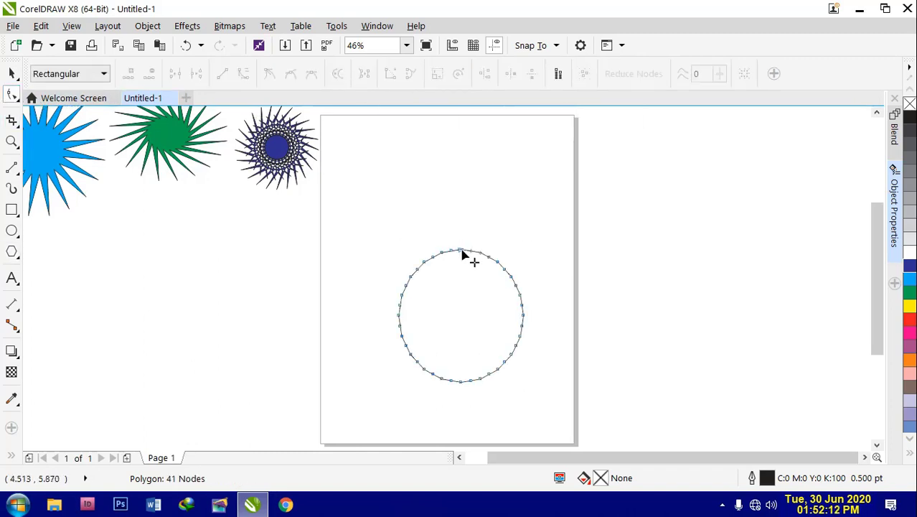
{"action": "mouse_move", "coordinate": [462, 255]}
{"action": "left_mouse_down"}
{"action": "mouse_move", "coordinate": [488, 381]}
{"action": "mouse_move", "coordinate": [516, 362]}
{"action": "mouse_move", "coordinate": [532, 328]}
{"action": "mouse_move", "coordinate": [528, 336]}
{"action": "left_mouse_up"}
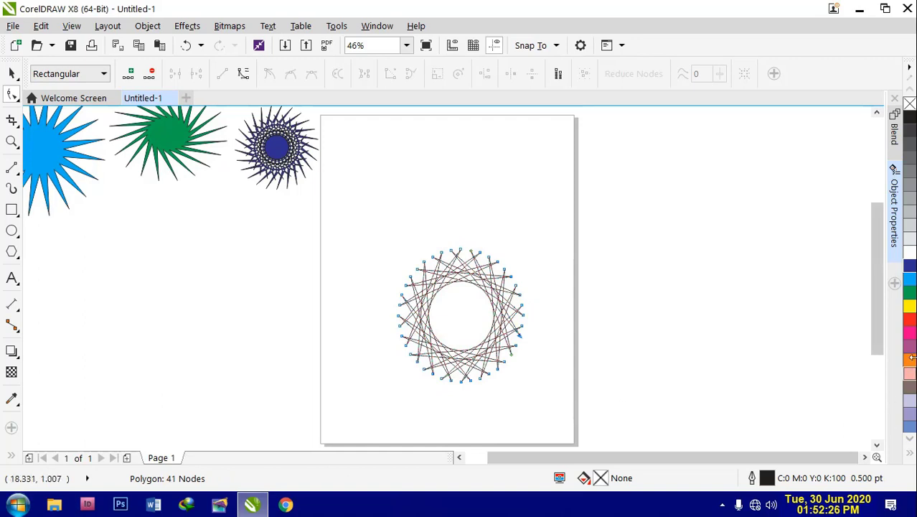
{"action": "left_click", "coordinate": [912, 389]}
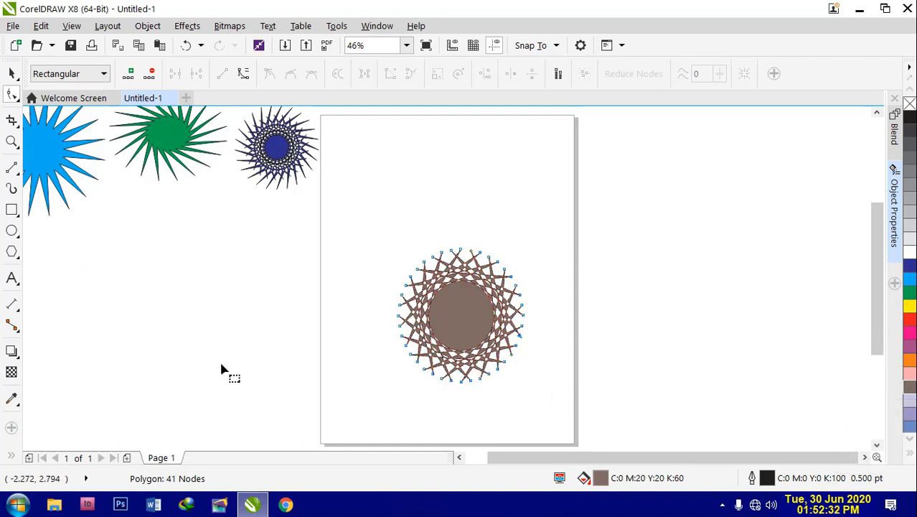
- Shrink the brown star to about 64% and place it at the page's top-left
{"action": "left_click", "coordinate": [10, 74]}
{"action": "left_click_drag", "start_coordinate": [392, 385], "coordinate": [439, 338]}
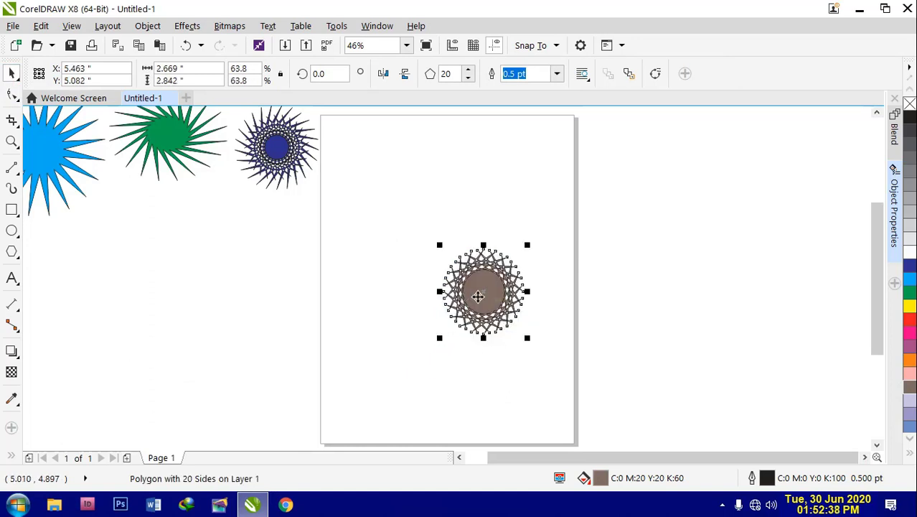
{"action": "left_click_drag", "start_coordinate": [483, 291], "coordinate": [368, 147]}
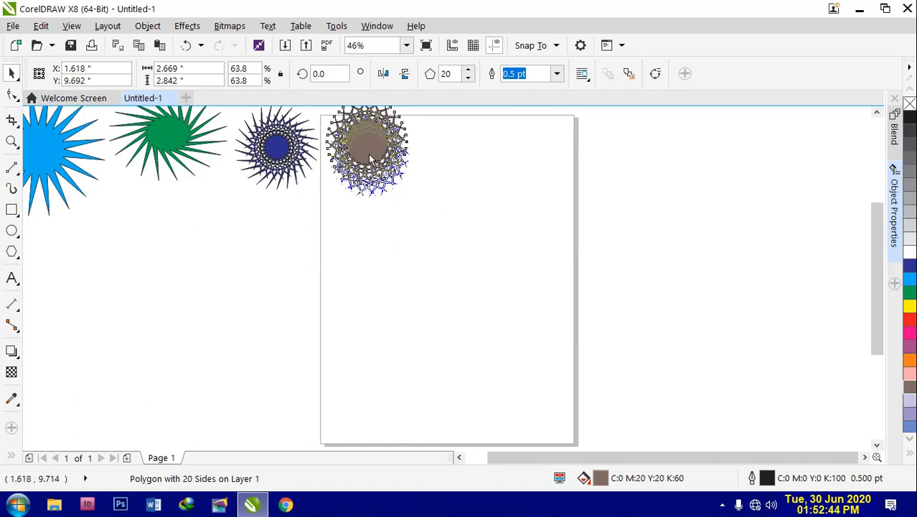
{"action": "left_click_drag", "start_coordinate": [371, 149], "coordinate": [372, 161]}
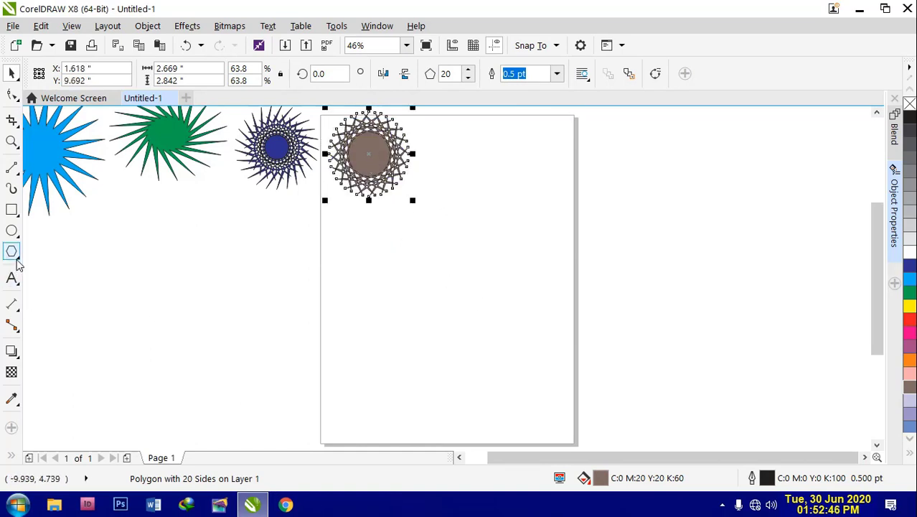
{"action": "left_click", "coordinate": [17, 260]}
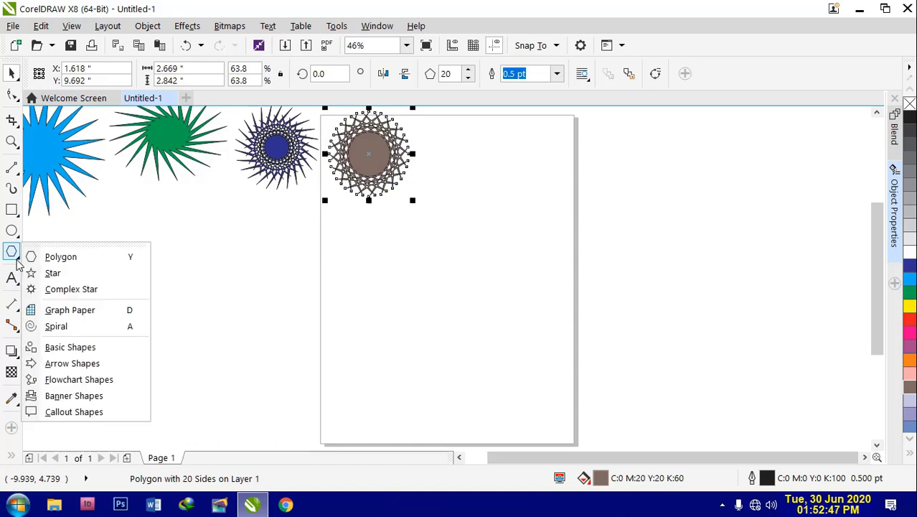
{"action": "left_click", "coordinate": [56, 276]}
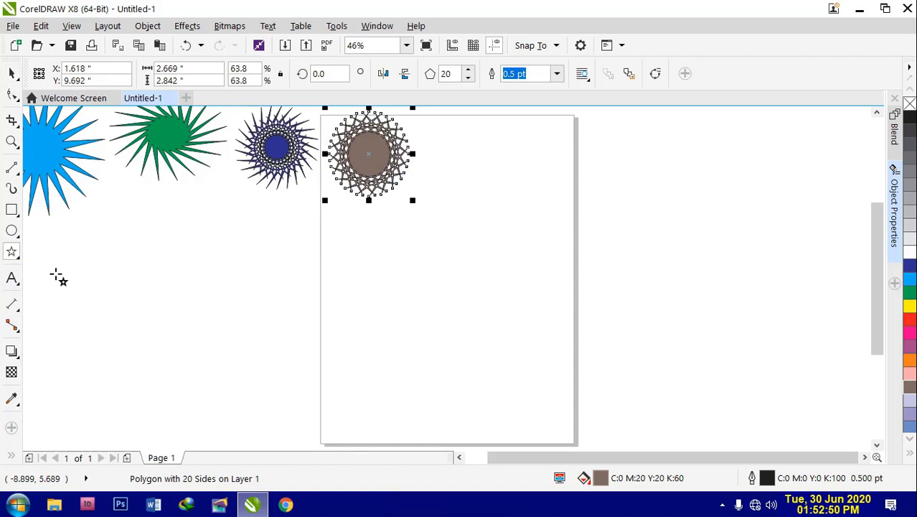
{"action": "left_click_drag", "start_coordinate": [401, 255], "coordinate": [575, 416]}
{"action": "type", "text": "10"}
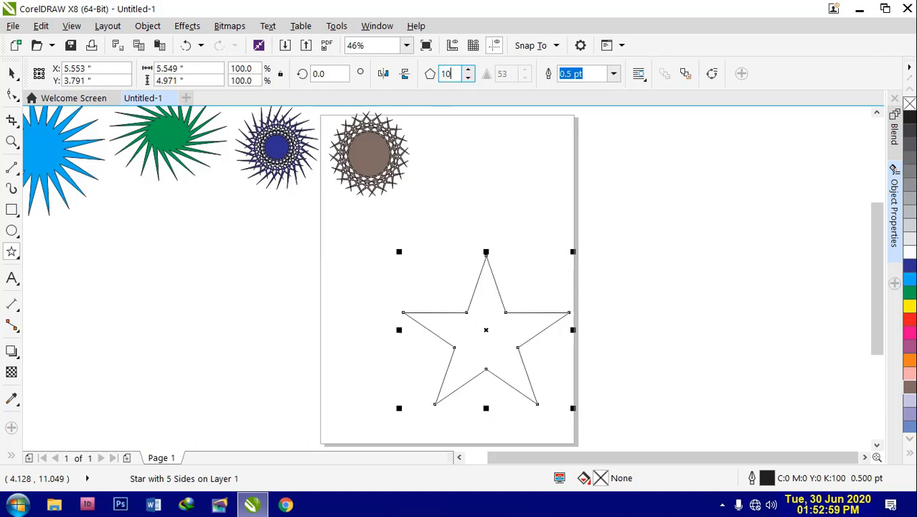
{"action": "key", "text": "Return"}
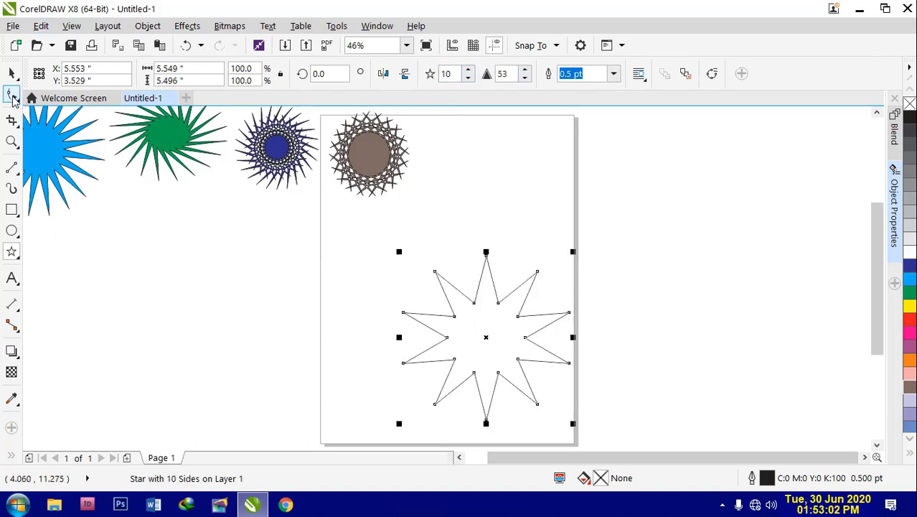
{"action": "left_click", "coordinate": [12, 99]}
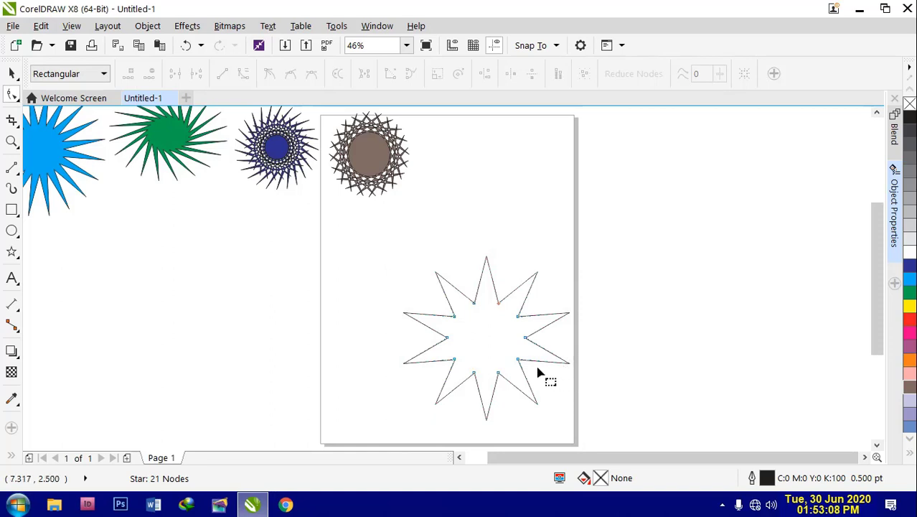
{"action": "left_click", "coordinate": [517, 359]}
{"action": "left_click_drag", "start_coordinate": [519, 361], "coordinate": [505, 353]}
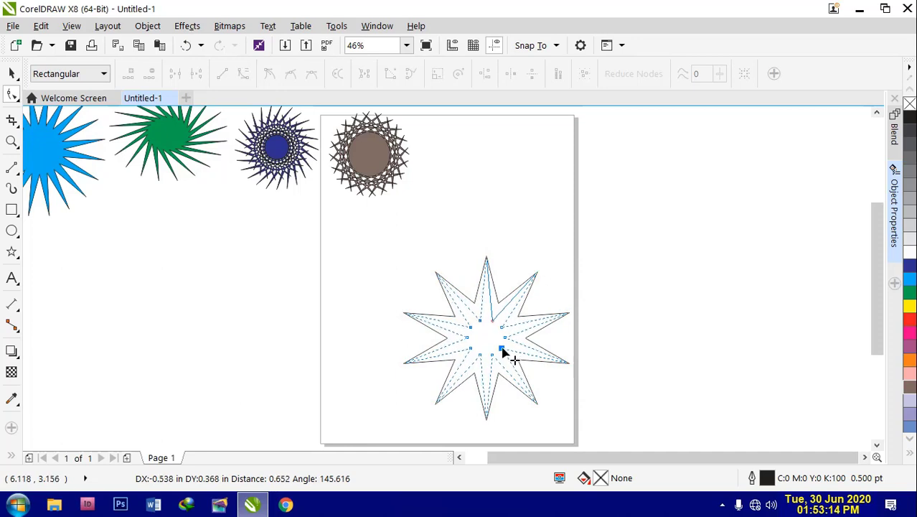
{"action": "mouse_move", "coordinate": [505, 353]}
{"action": "left_mouse_down"}
{"action": "mouse_move", "coordinate": [488, 339]}
{"action": "mouse_move", "coordinate": [501, 348]}
{"action": "left_mouse_up"}
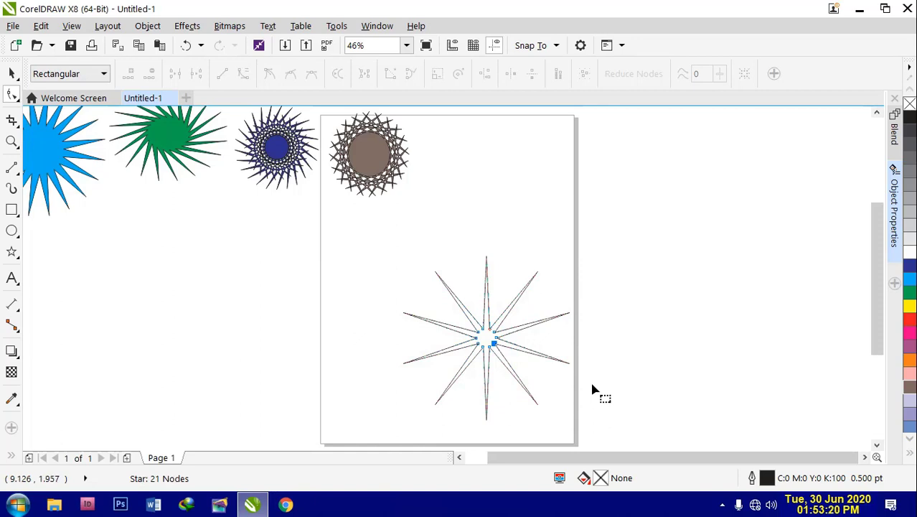
{"action": "left_click", "coordinate": [15, 76]}
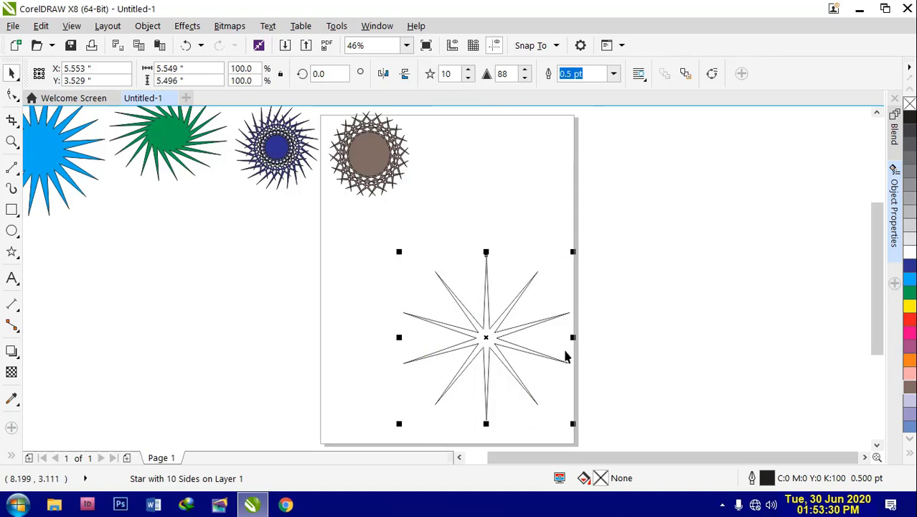
{"action": "key", "text": "Delete"}
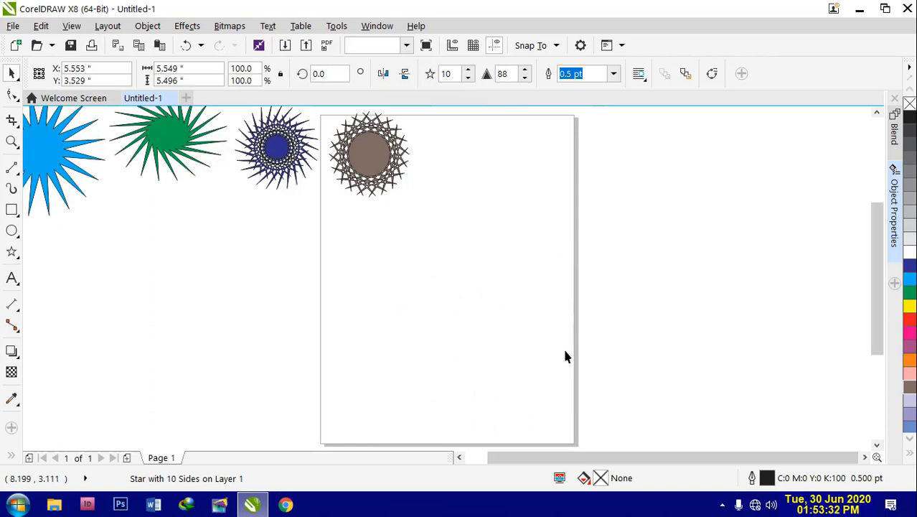
- Draw a complex star on the page and raise it to 13 points
{"action": "left_click", "coordinate": [13, 254]}
{"action": "left_click", "coordinate": [15, 255]}
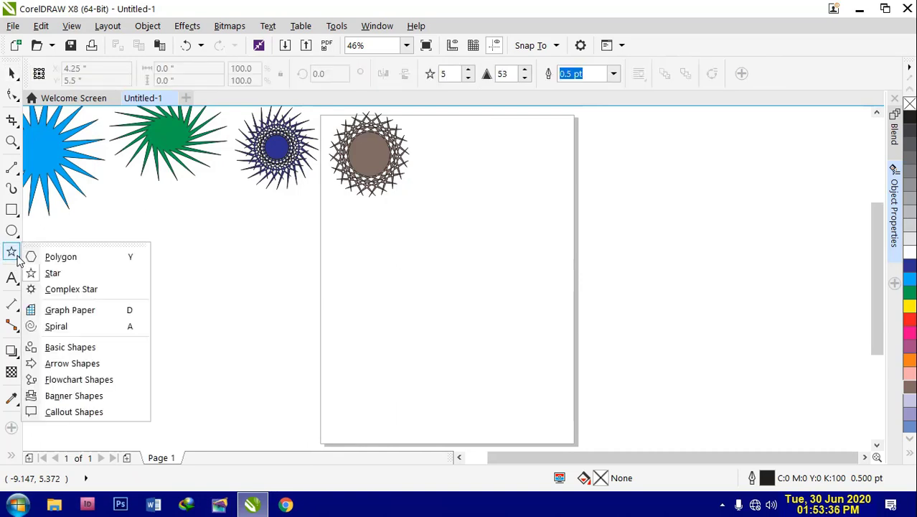
{"action": "left_click", "coordinate": [70, 289]}
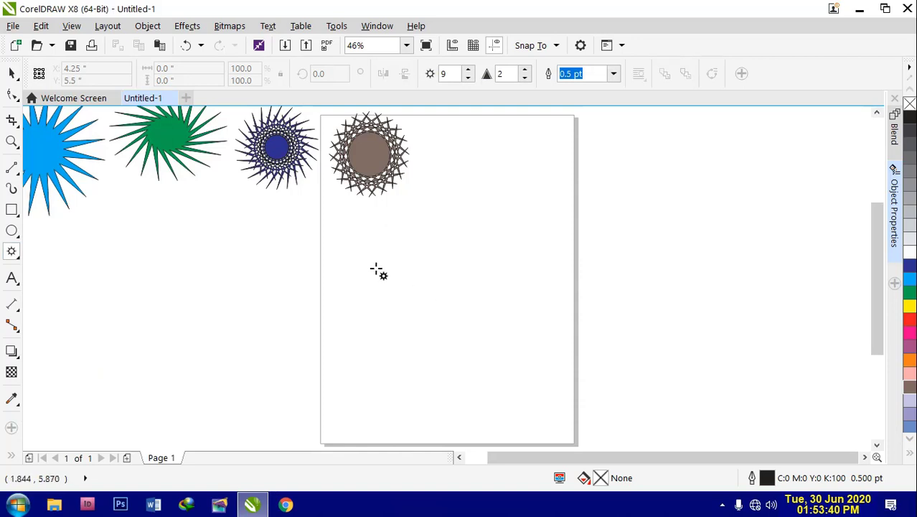
{"action": "left_click_drag", "start_coordinate": [377, 270], "coordinate": [563, 421]}
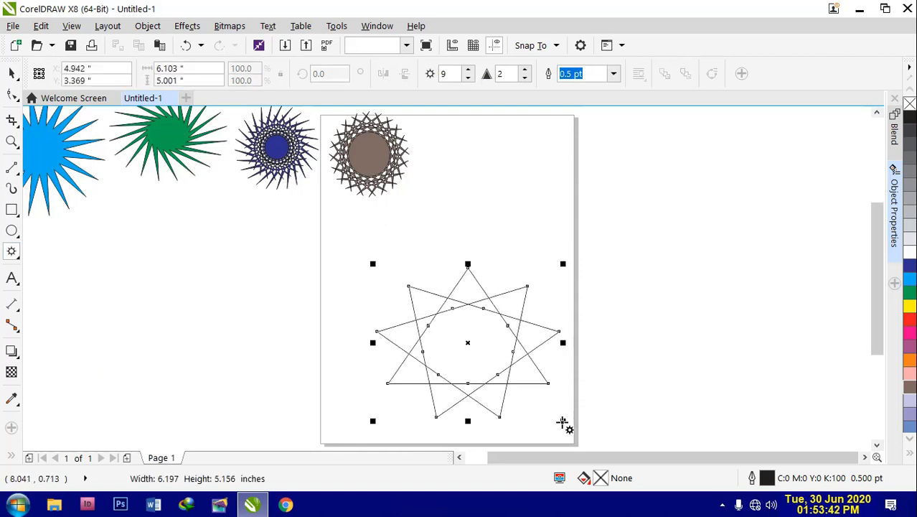
{"action": "left_click", "coordinate": [468, 69]}
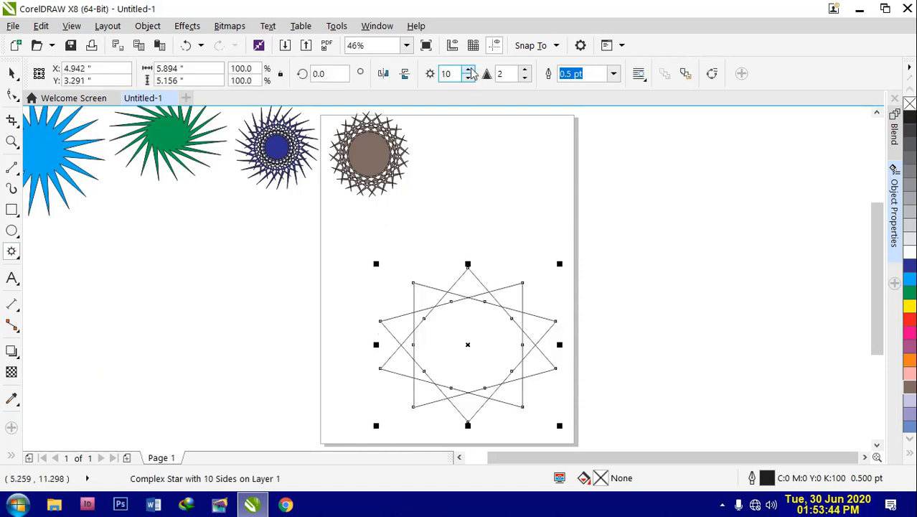
{"action": "left_click", "coordinate": [468, 70]}
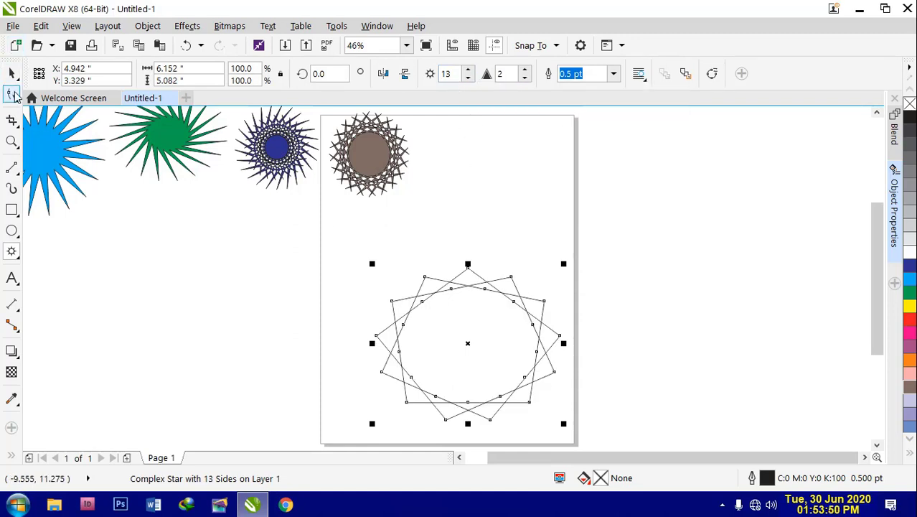
- Try reshaping the complex star's nodes with the Shape tool, then undo it
{"action": "left_click", "coordinate": [12, 96]}
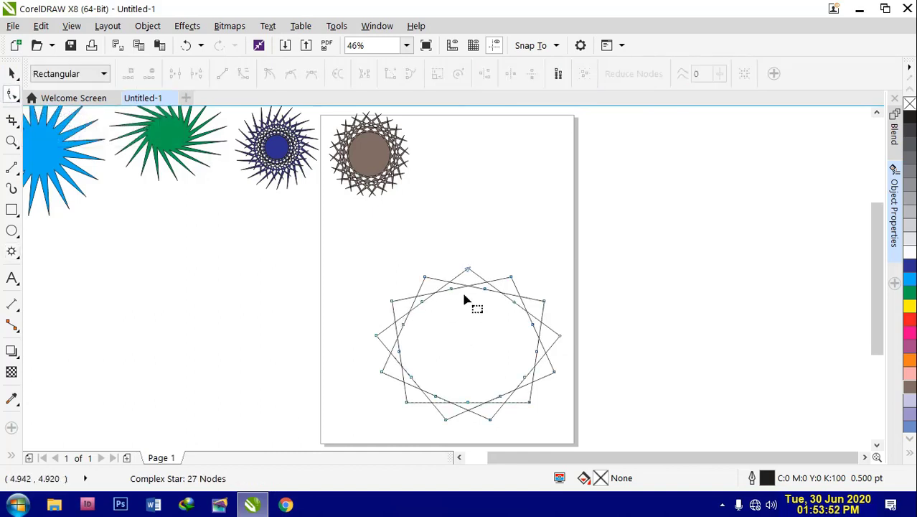
{"action": "left_click_drag", "start_coordinate": [453, 293], "coordinate": [463, 327]}
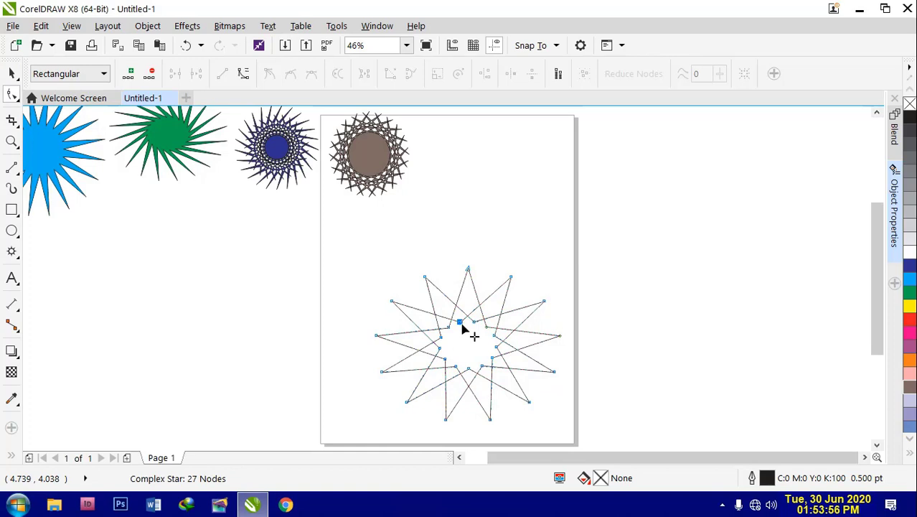
{"action": "left_click_drag", "start_coordinate": [467, 271], "coordinate": [467, 305]}
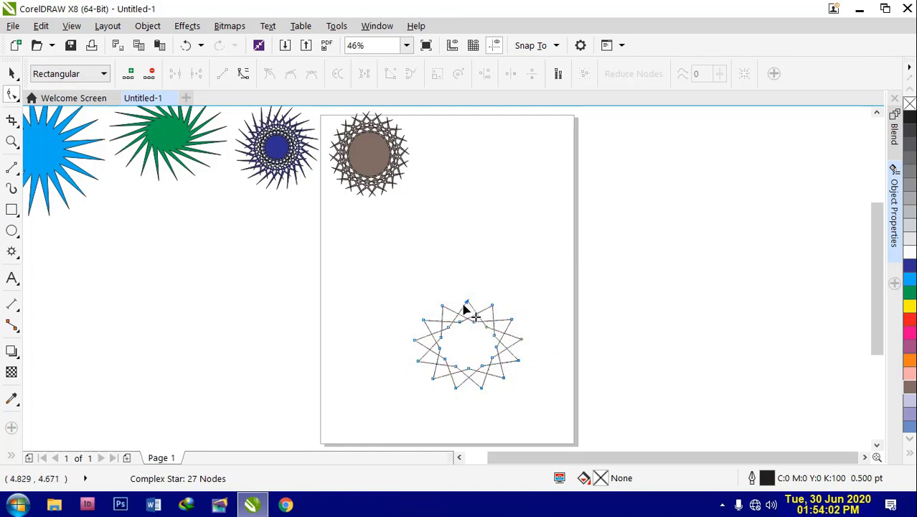
{"action": "key", "text": "ctrl+z"}
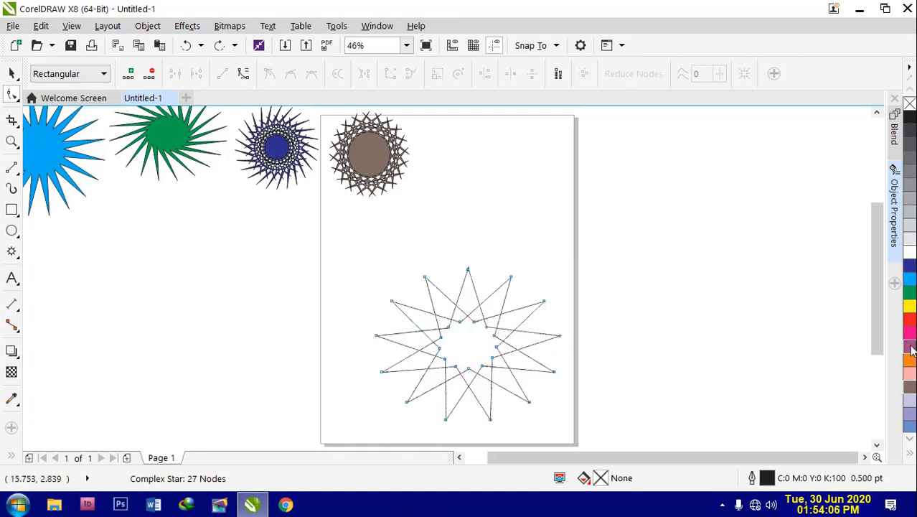
- Fill the complex star with 30% Black and delete it
{"action": "left_click", "coordinate": [911, 215]}
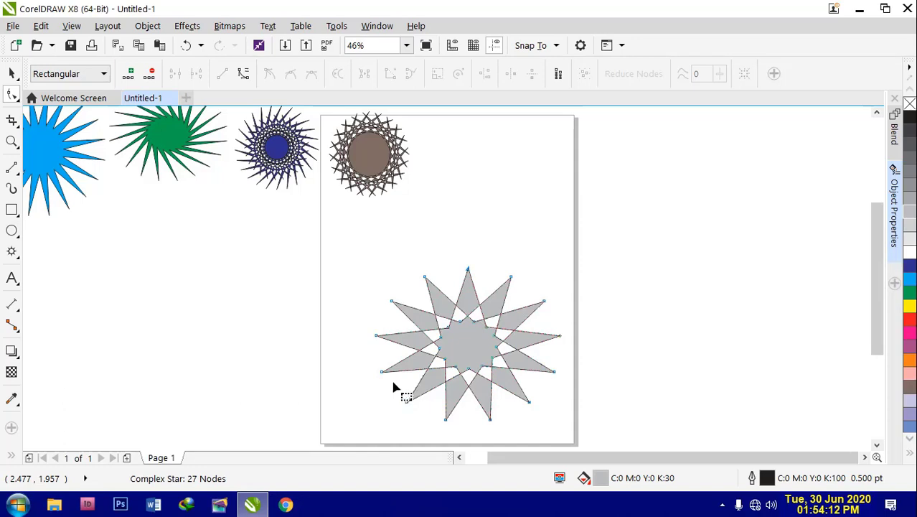
{"action": "left_click", "coordinate": [10, 74]}
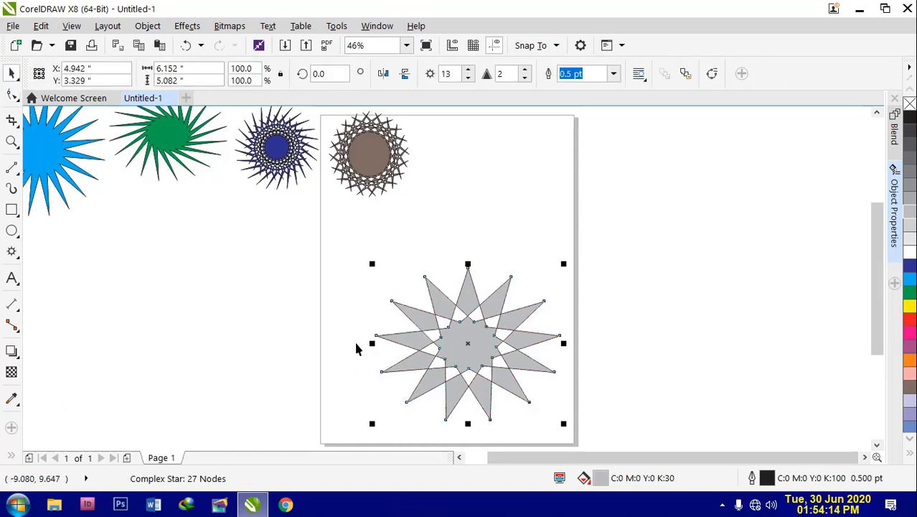
{"action": "key", "text": "Delete"}
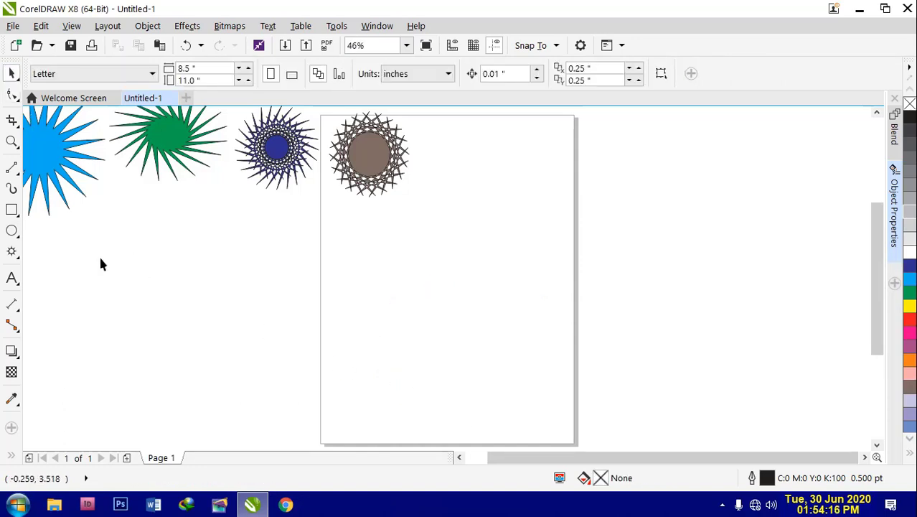
- Draw a 20-column by 10-row graph paper grid on the page
{"action": "left_click", "coordinate": [18, 258]}
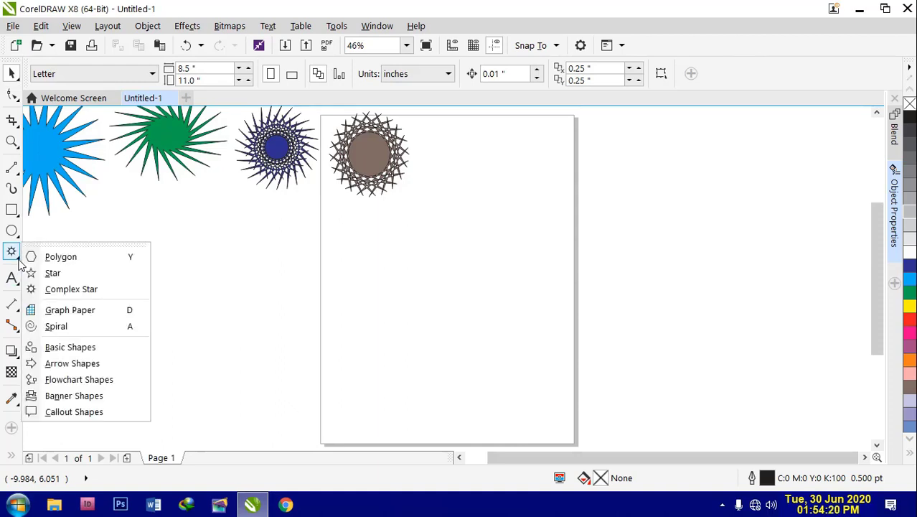
{"action": "left_click", "coordinate": [86, 317]}
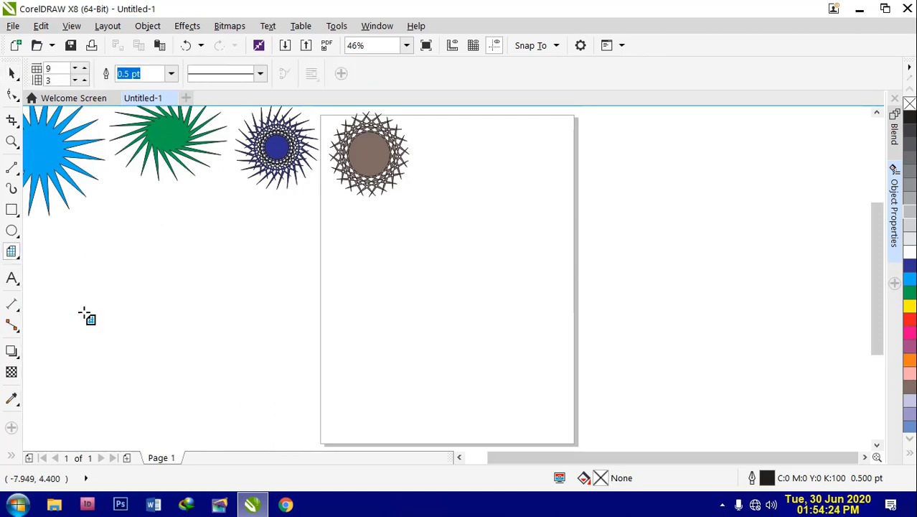
{"action": "left_click", "coordinate": [61, 67]}
{"action": "type", "text": "20"}
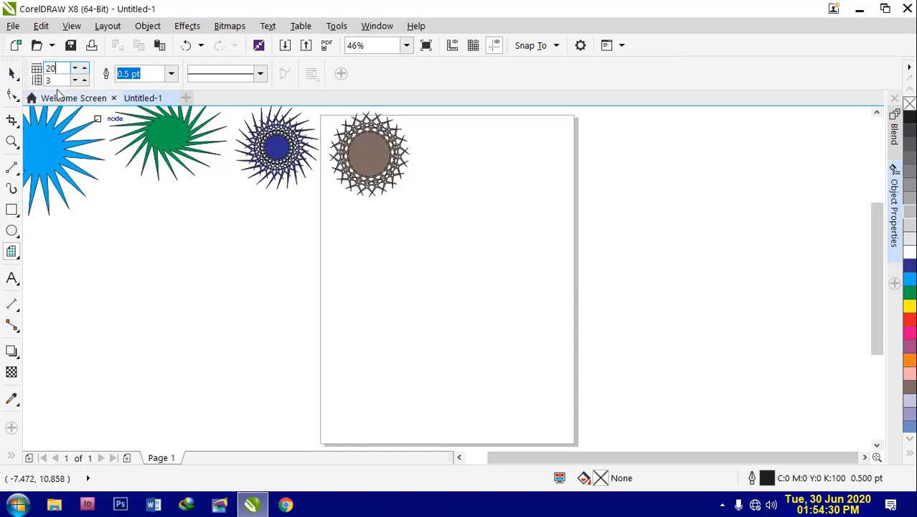
{"action": "key", "text": "Tab"}
{"action": "type", "text": "10"}
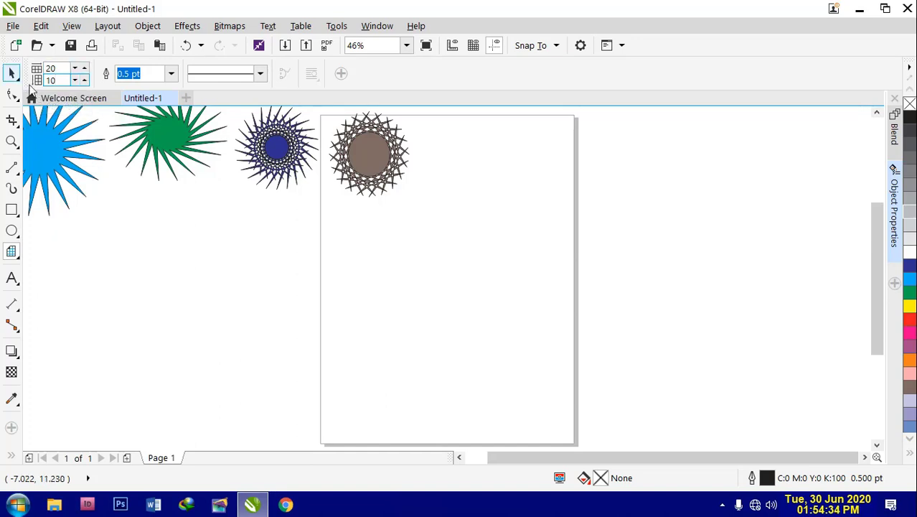
{"action": "mouse_move", "coordinate": [346, 250]}
{"action": "left_mouse_down"}
{"action": "mouse_move", "coordinate": [733, 411]}
{"action": "mouse_move", "coordinate": [622, 364]}
{"action": "mouse_move", "coordinate": [565, 277]}
{"action": "left_mouse_up"}
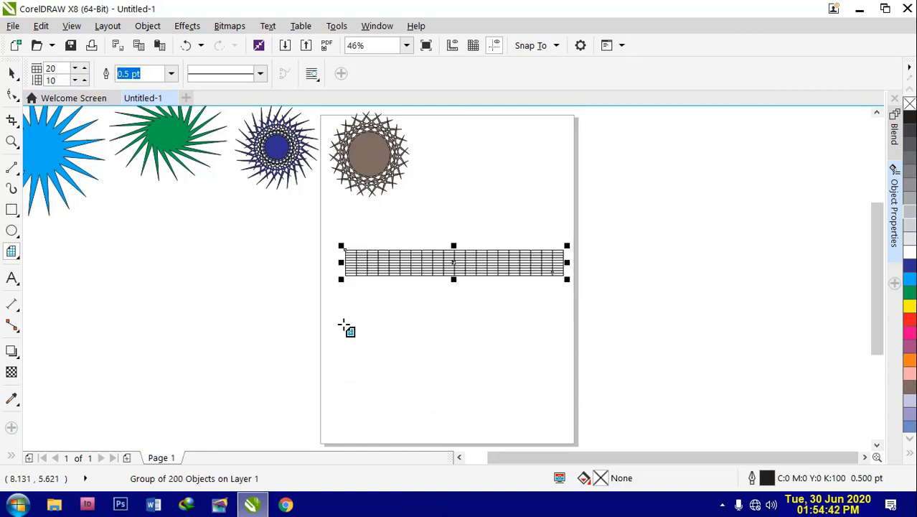
- Draw a second, larger grid lower on the page, then delete both grids
{"action": "mouse_move", "coordinate": [343, 322]}
{"action": "left_mouse_down"}
{"action": "mouse_move", "coordinate": [611, 365]}
{"action": "mouse_move", "coordinate": [653, 405]}
{"action": "mouse_move", "coordinate": [658, 425]}
{"action": "left_mouse_up"}
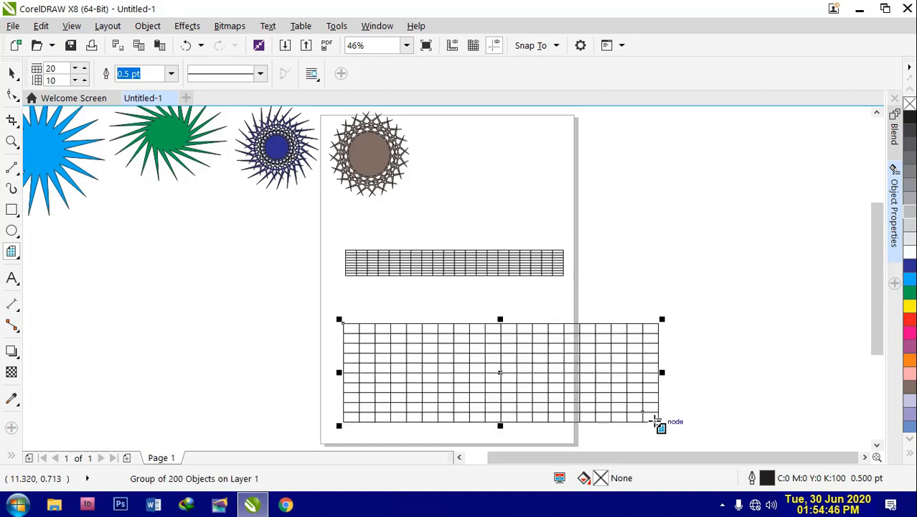
{"action": "left_click", "coordinate": [261, 75]}
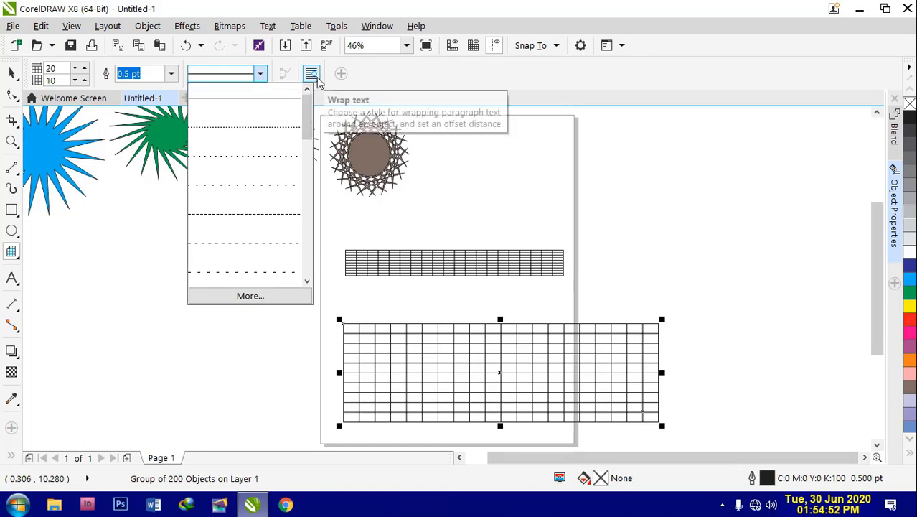
{"action": "left_click", "coordinate": [383, 72]}
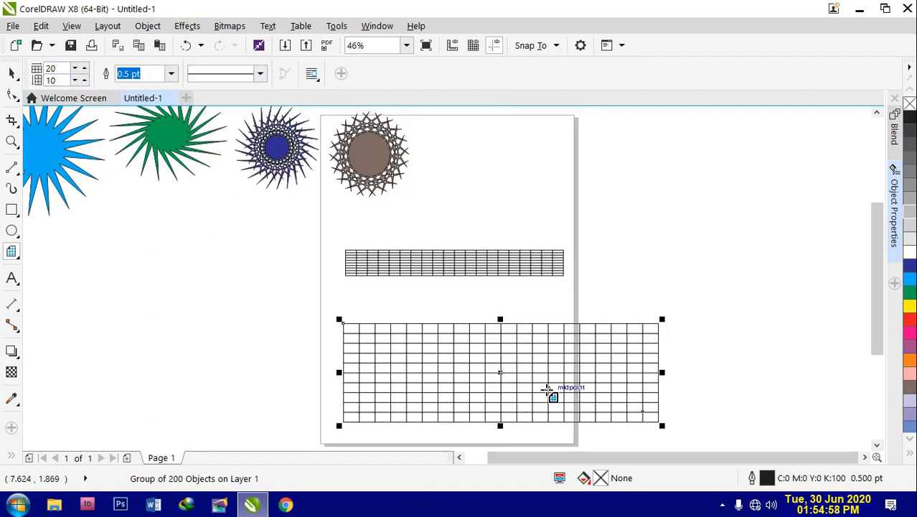
{"action": "key", "text": "Delete"}
{"action": "left_click", "coordinate": [528, 271]}
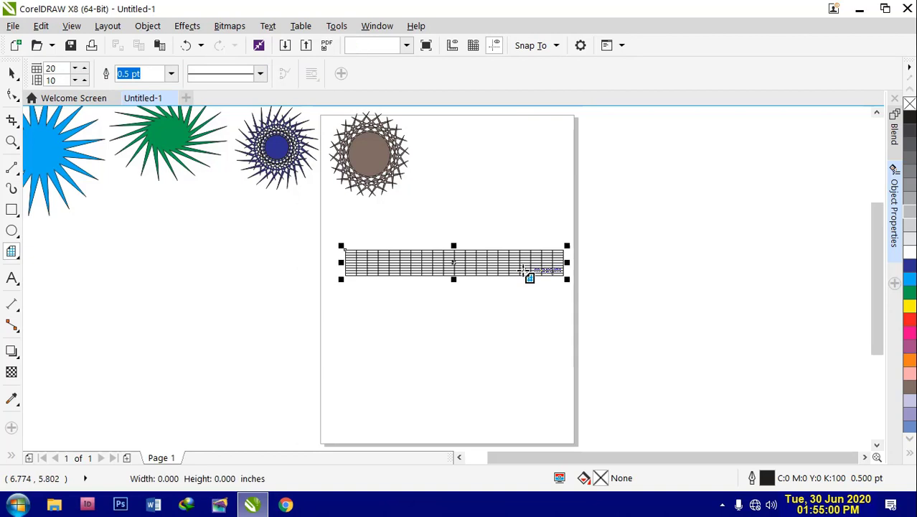
{"action": "key", "text": "Delete"}
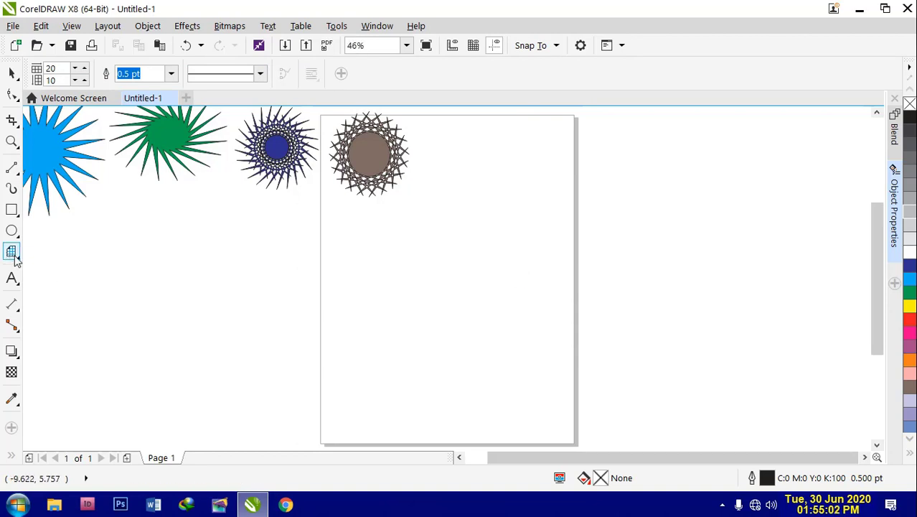
- Draw a five-revolution spiral with the Spiral tool, then delete it
{"action": "left_click", "coordinate": [16, 259]}
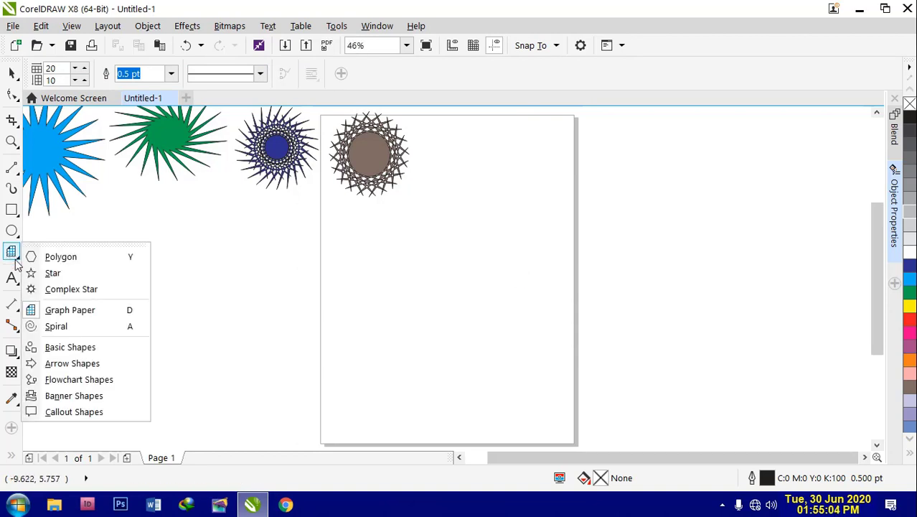
{"action": "left_click", "coordinate": [65, 325]}
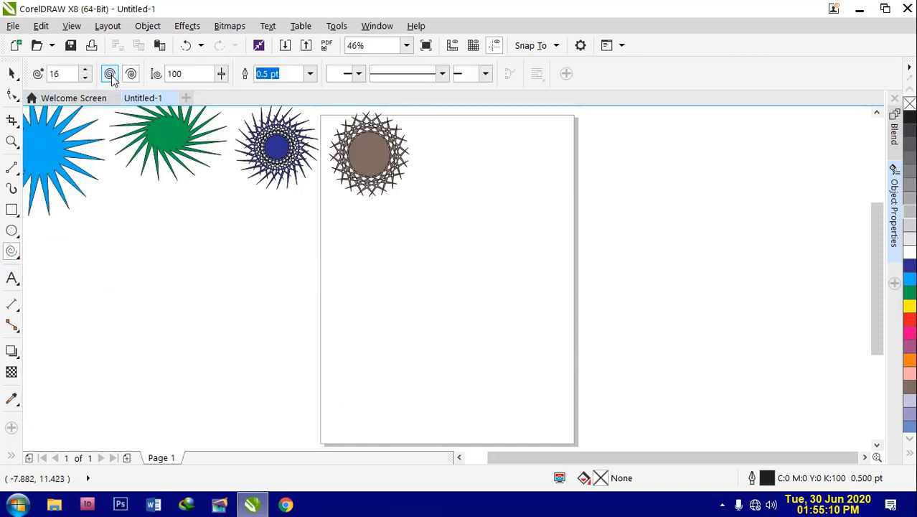
{"action": "double_click", "coordinate": [66, 73]}
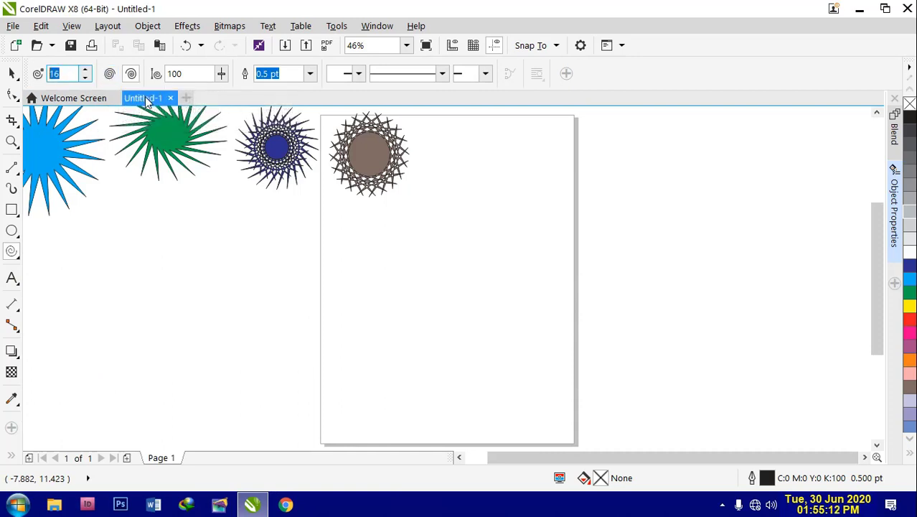
{"action": "type", "text": "5"}
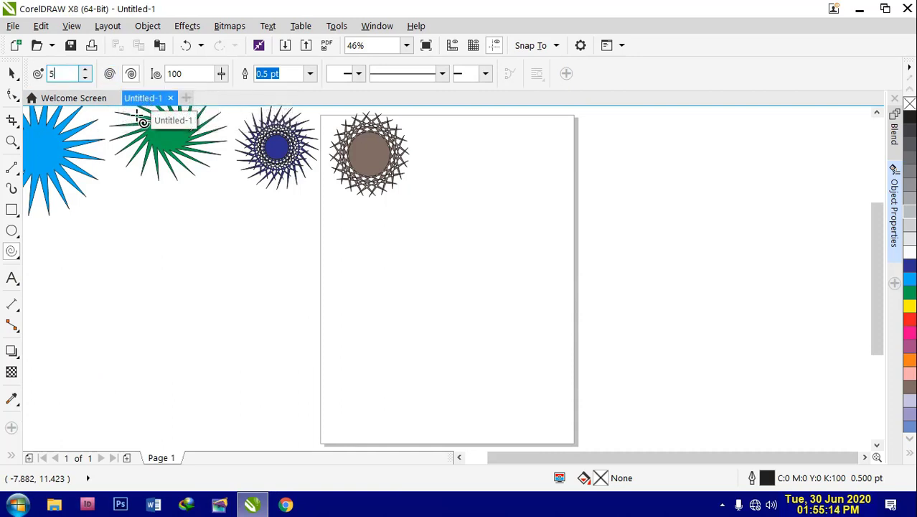
{"action": "mouse_move", "coordinate": [376, 283]}
{"action": "left_mouse_down"}
{"action": "mouse_move", "coordinate": [500, 400]}
{"action": "mouse_move", "coordinate": [551, 429]}
{"action": "left_mouse_up"}
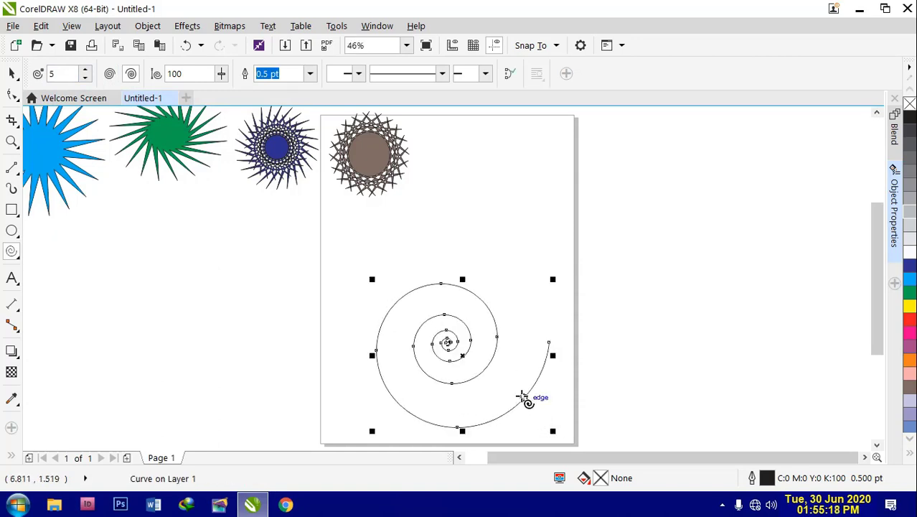
{"action": "key", "text": "Delete"}
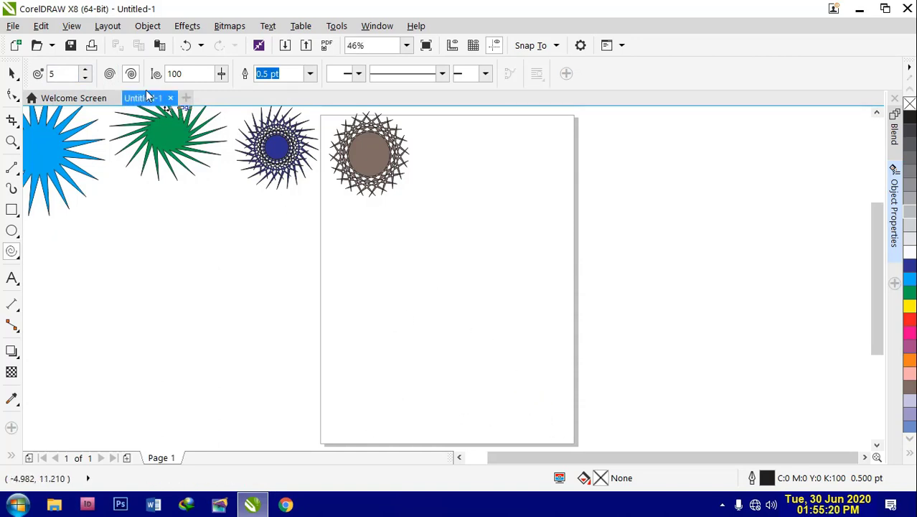
- Draw a symmetrical five-revolution spiral, then delete it
{"action": "left_click", "coordinate": [110, 73]}
{"action": "left_click_drag", "start_coordinate": [375, 268], "coordinate": [557, 419]}
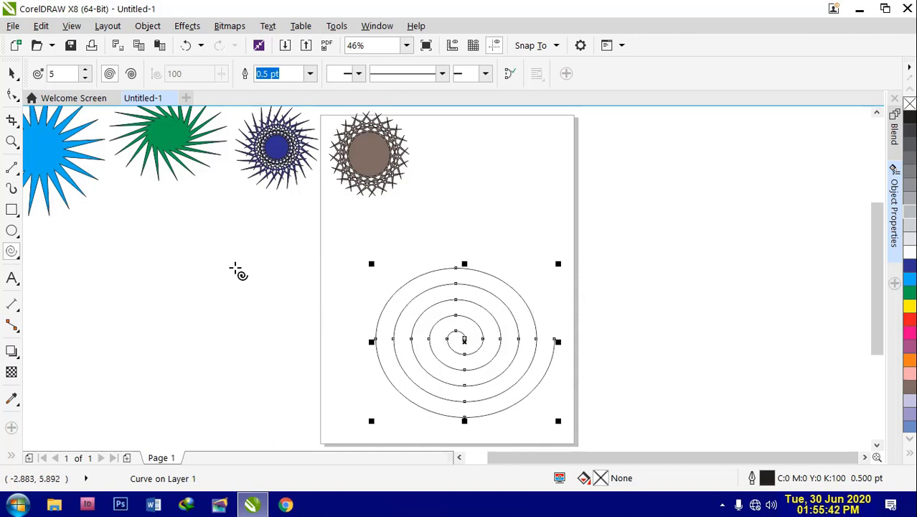
{"action": "key", "text": "Delete"}
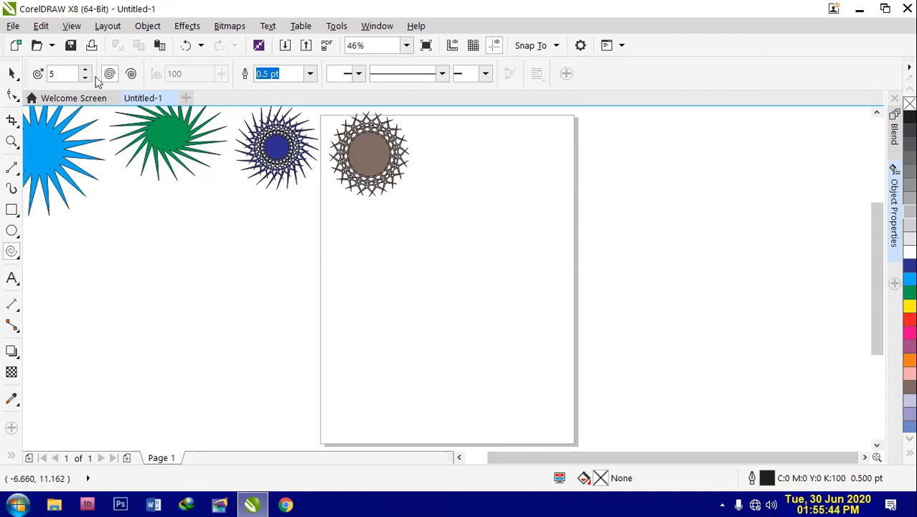
- Draw a trial logarithmic spiral with five revolutions, then delete it
{"action": "left_click", "coordinate": [131, 74]}
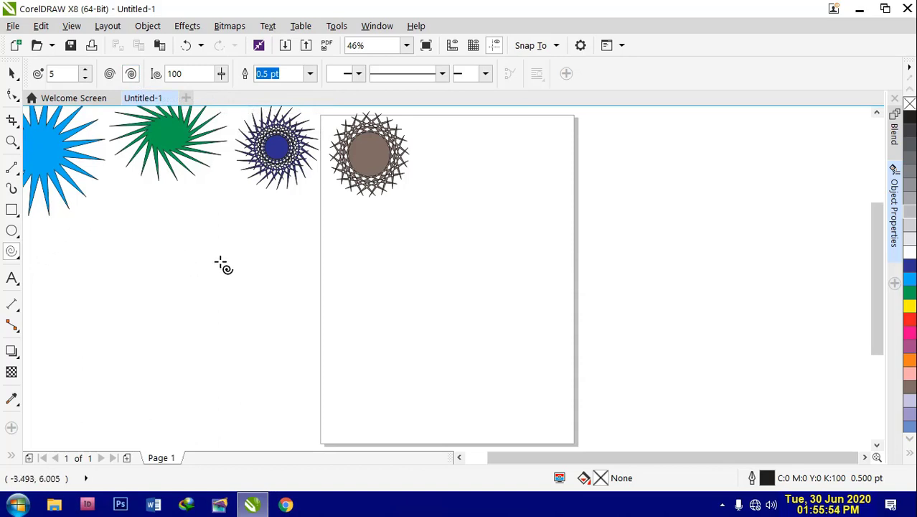
{"action": "left_click_drag", "start_coordinate": [222, 260], "coordinate": [486, 404]}
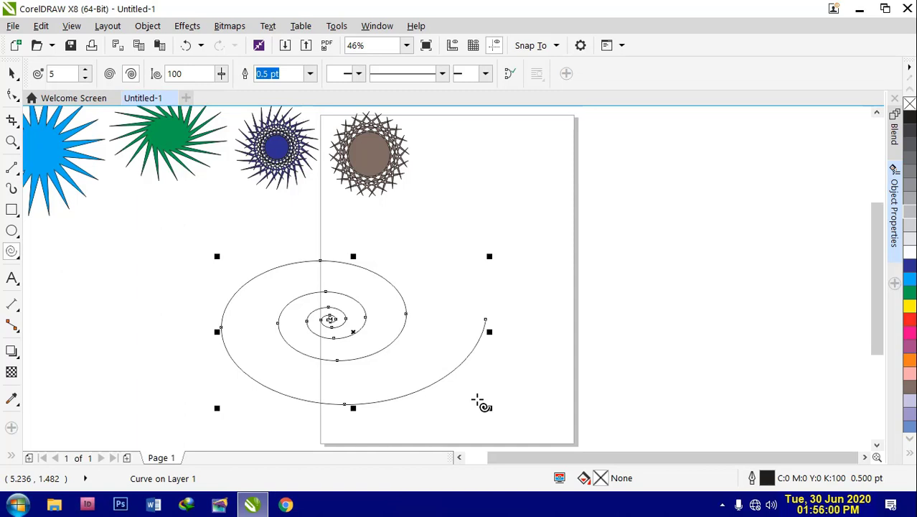
{"action": "key", "text": "Delete"}
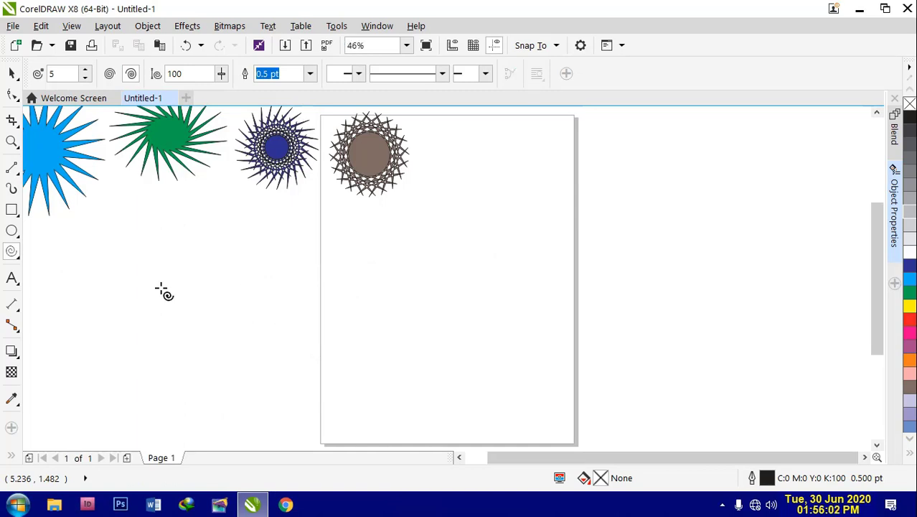
- Switch to basic perfect shapes, draw a trial smiley face, and delete it
{"action": "left_click", "coordinate": [20, 263]}
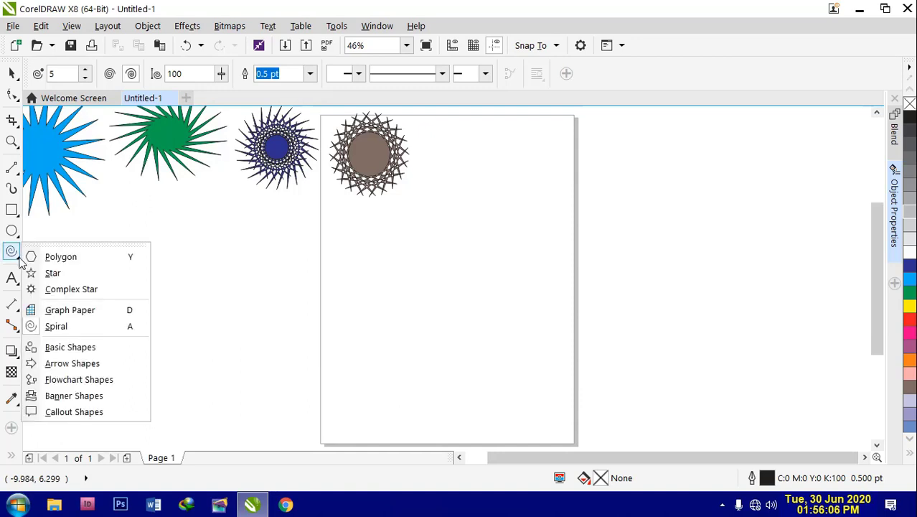
{"action": "left_click", "coordinate": [95, 350]}
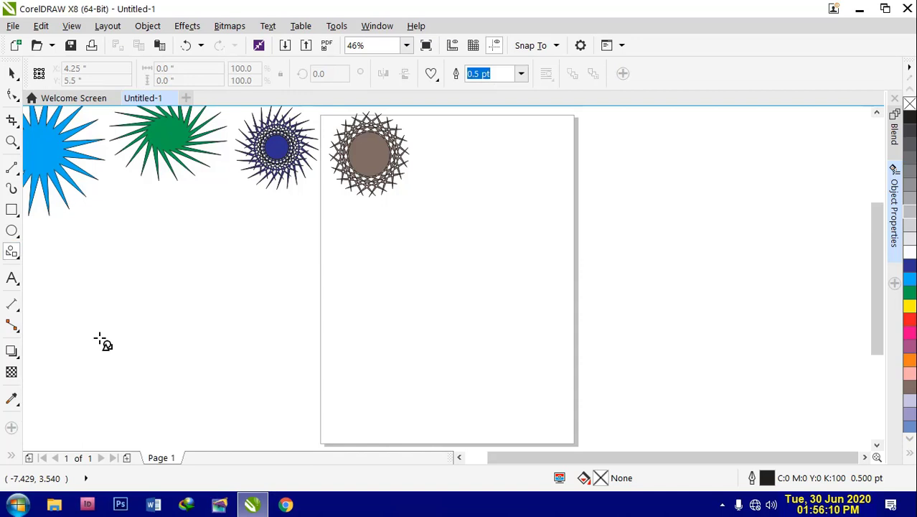
{"action": "left_click", "coordinate": [431, 74]}
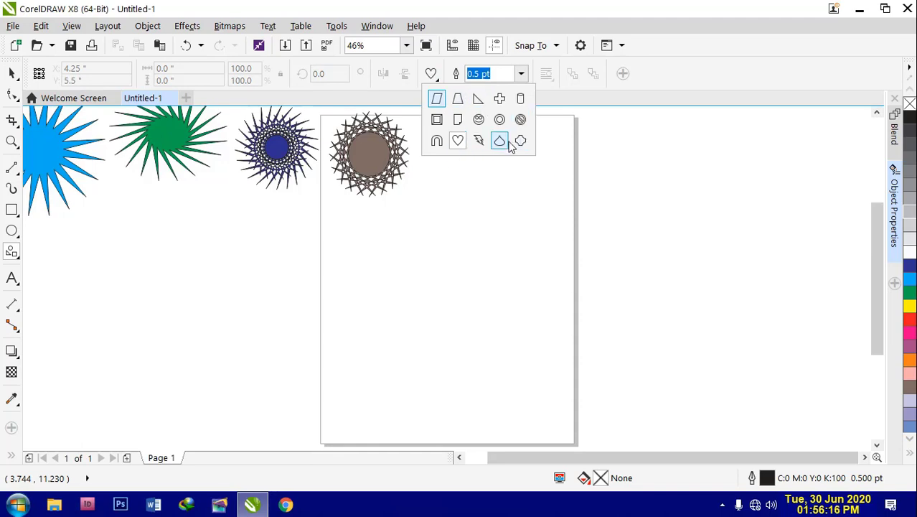
{"action": "left_click", "coordinate": [478, 119]}
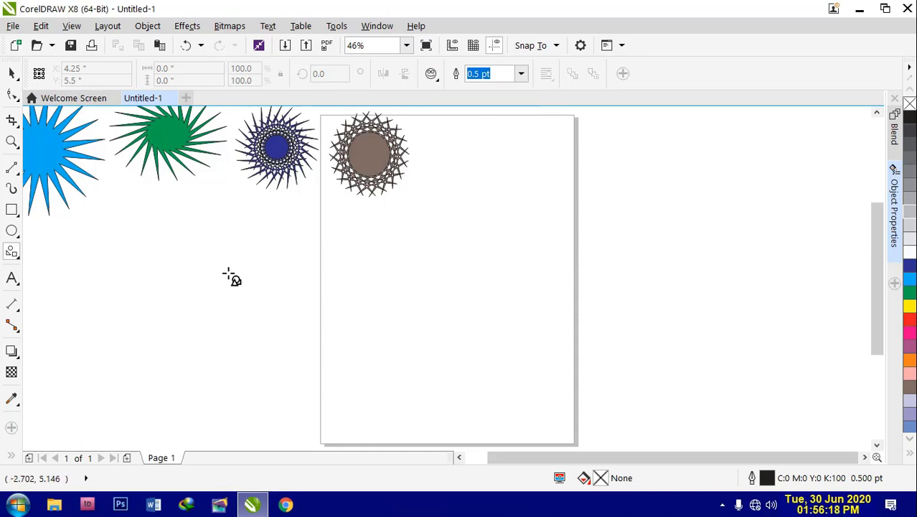
{"action": "left_click_drag", "start_coordinate": [190, 240], "coordinate": [440, 391]}
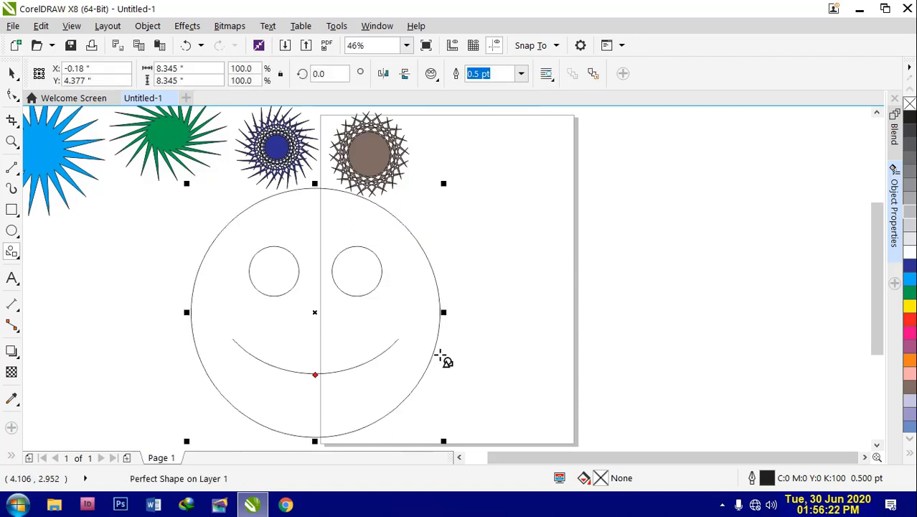
{"action": "key", "text": "Delete"}
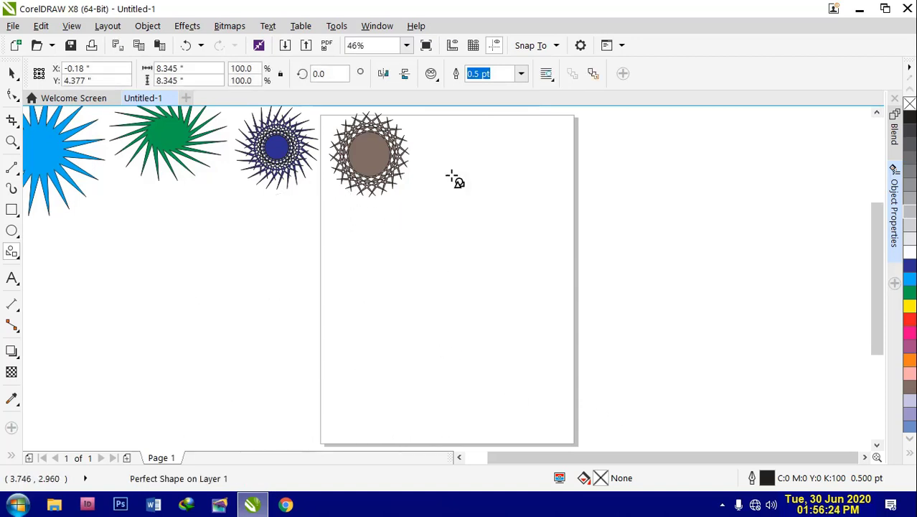
- Draw a large ring shape left of the page, removing an accidental small ring inside it
{"action": "left_click", "coordinate": [438, 79]}
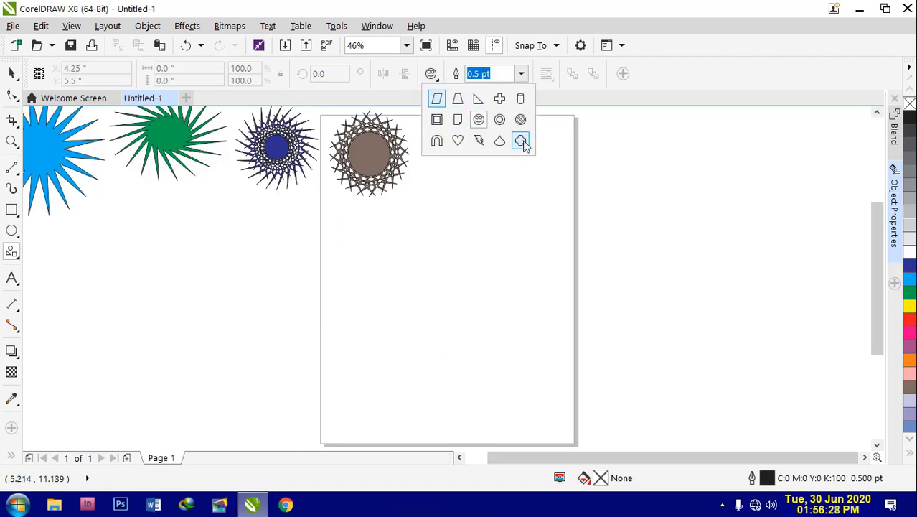
{"action": "left_click", "coordinate": [500, 119]}
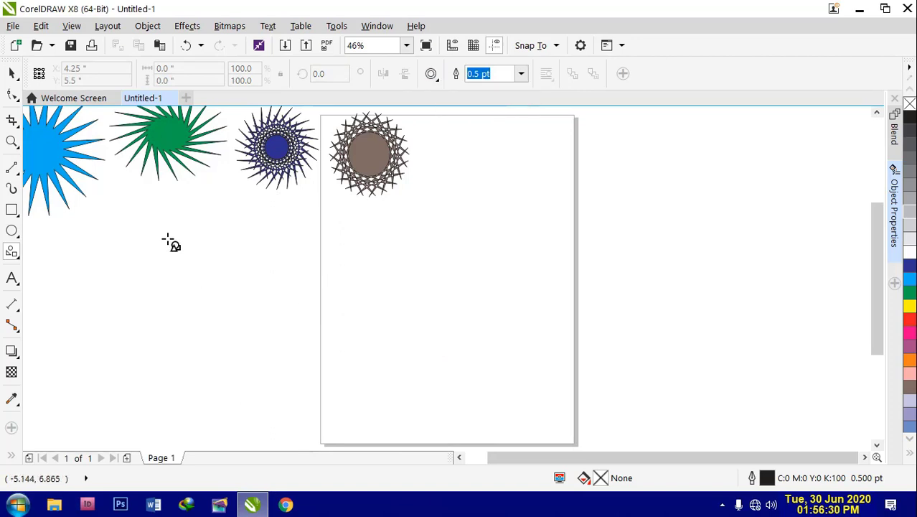
{"action": "left_click_drag", "start_coordinate": [163, 226], "coordinate": [366, 410]}
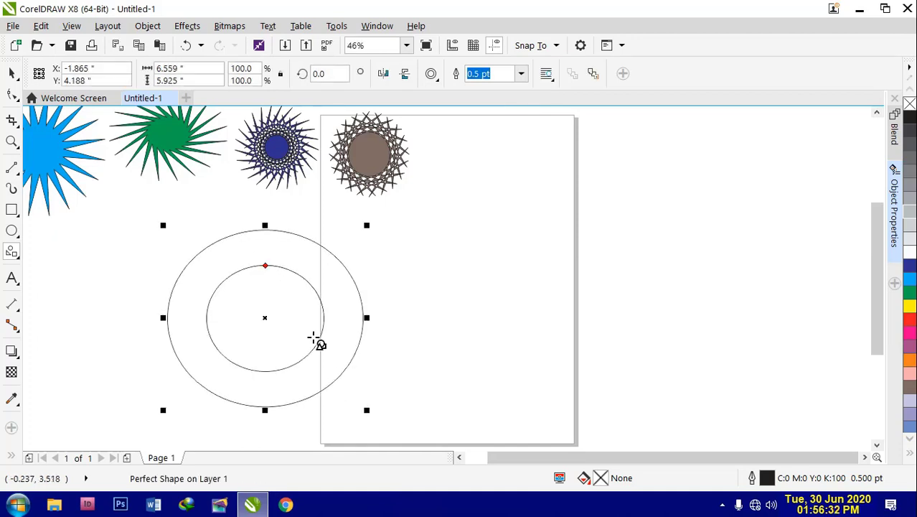
{"action": "left_click", "coordinate": [307, 345]}
{"action": "left_click_drag", "start_coordinate": [288, 336], "coordinate": [322, 350]}
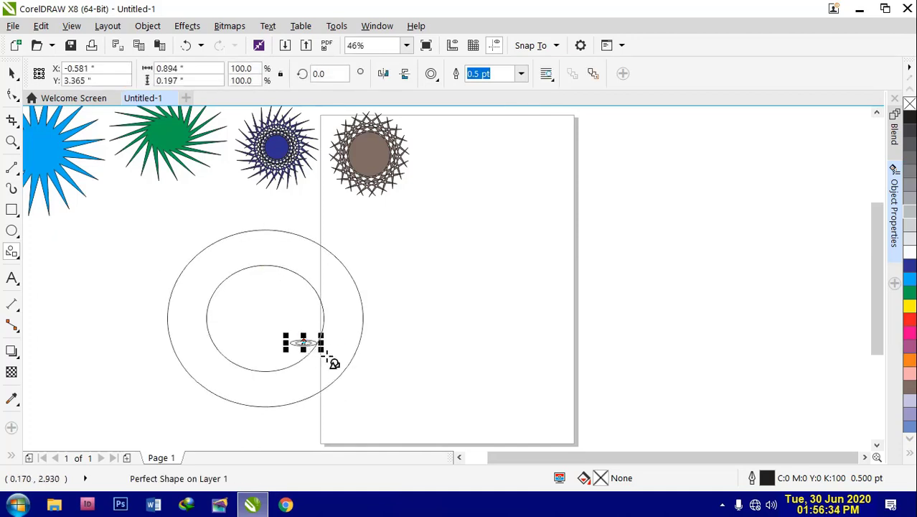
{"action": "key", "text": "Delete"}
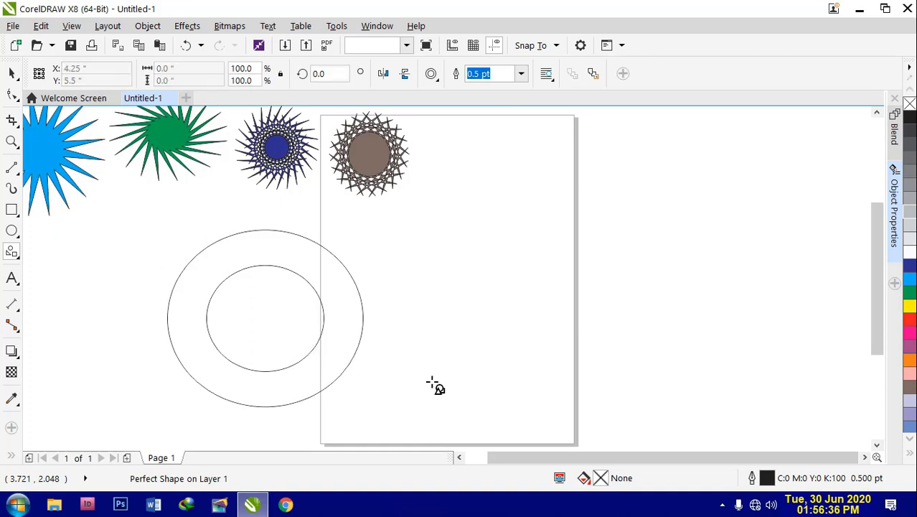
- Draw a right triangle on the page, then delete every object including the stars
{"action": "left_click", "coordinate": [438, 79]}
{"action": "left_click", "coordinate": [475, 97]}
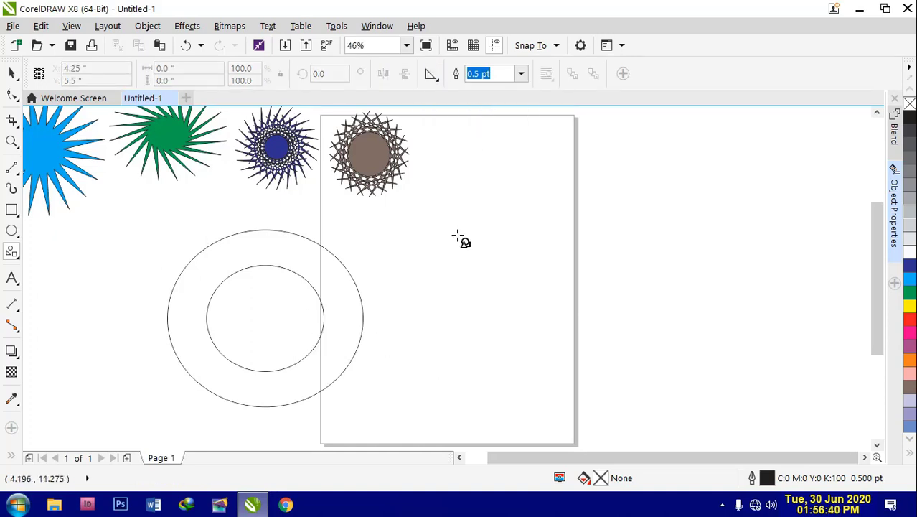
{"action": "left_click_drag", "start_coordinate": [440, 244], "coordinate": [536, 353]}
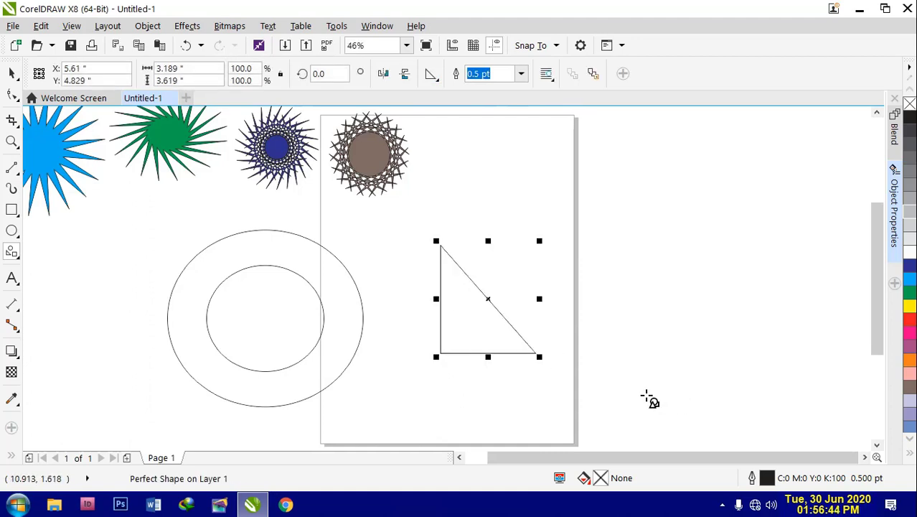
{"action": "key", "text": "ctrl+a"}
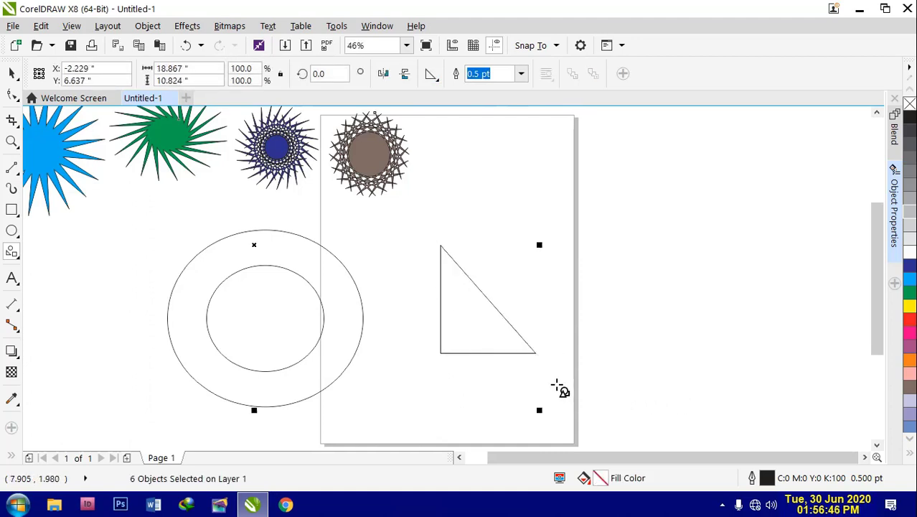
{"action": "key", "text": "Delete"}
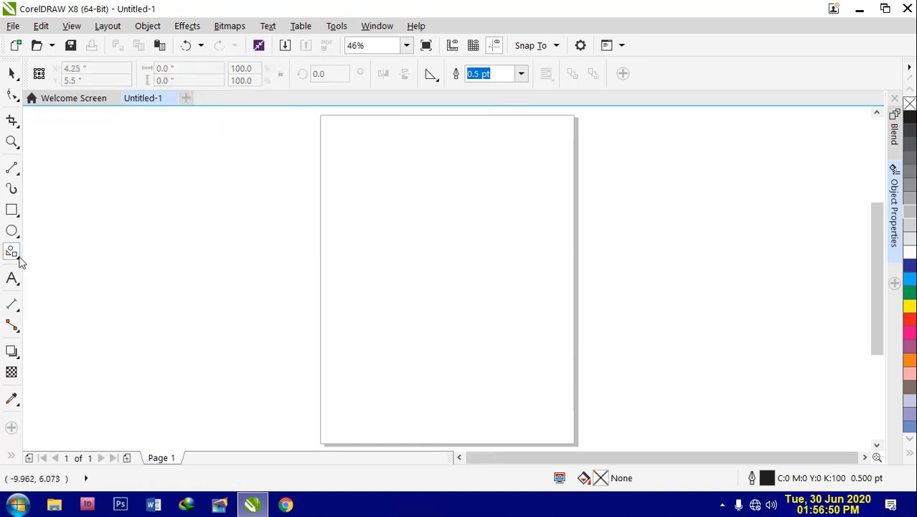
- Switch to arrow shapes and draw a cyan right-pointing arrow left of the page
{"action": "left_click", "coordinate": [20, 260]}
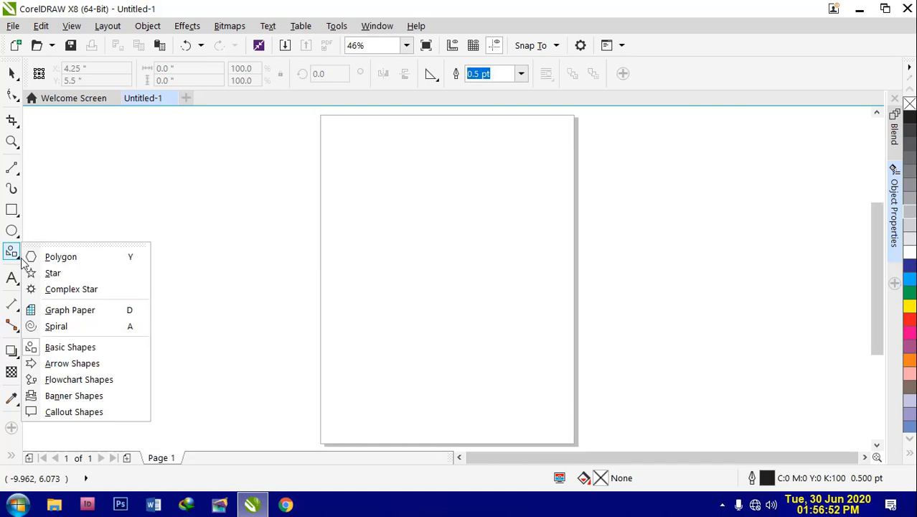
{"action": "left_click", "coordinate": [72, 363]}
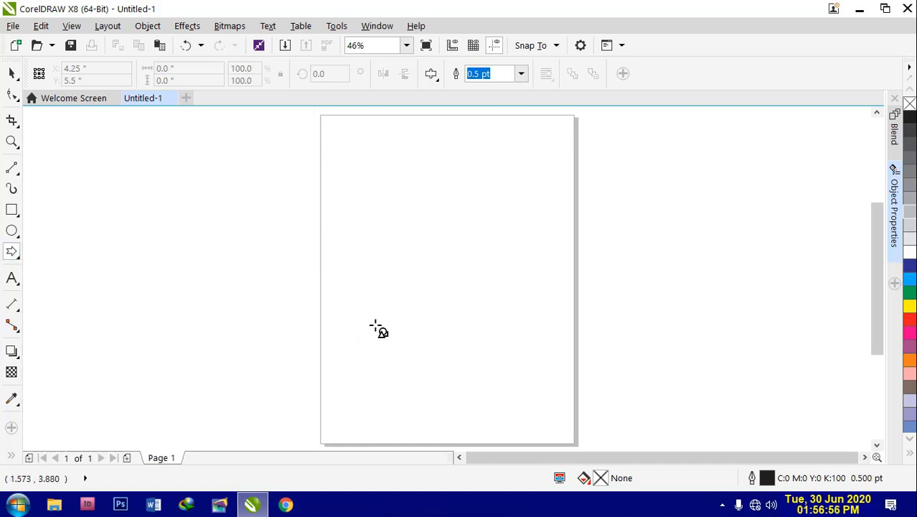
{"action": "left_click", "coordinate": [431, 74]}
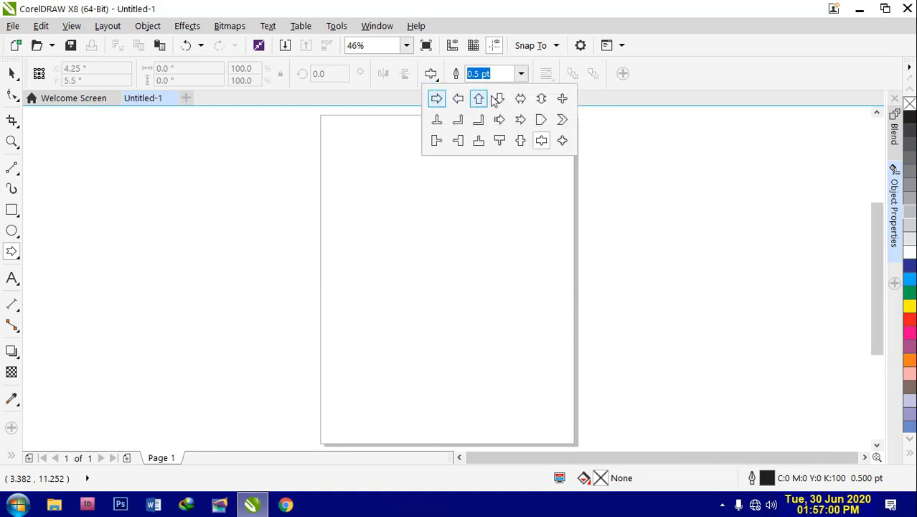
{"action": "left_click", "coordinate": [436, 99]}
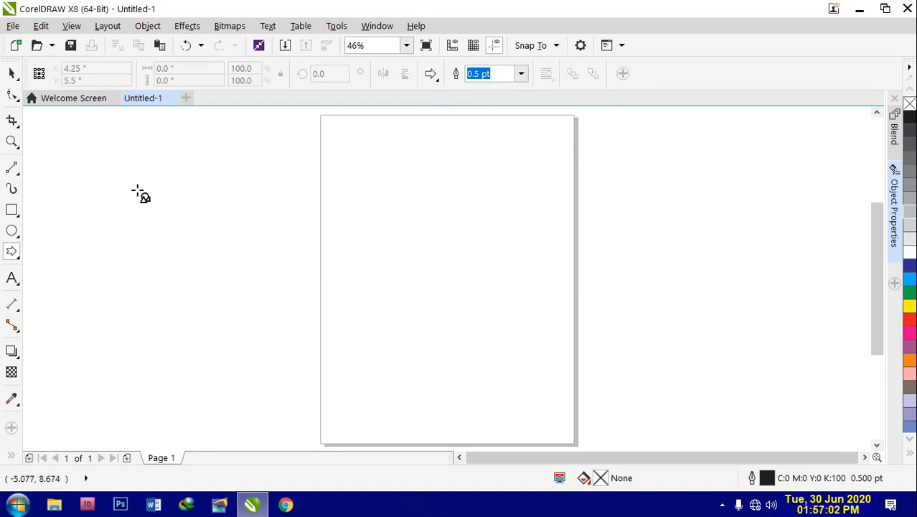
{"action": "left_click_drag", "start_coordinate": [138, 190], "coordinate": [284, 235]}
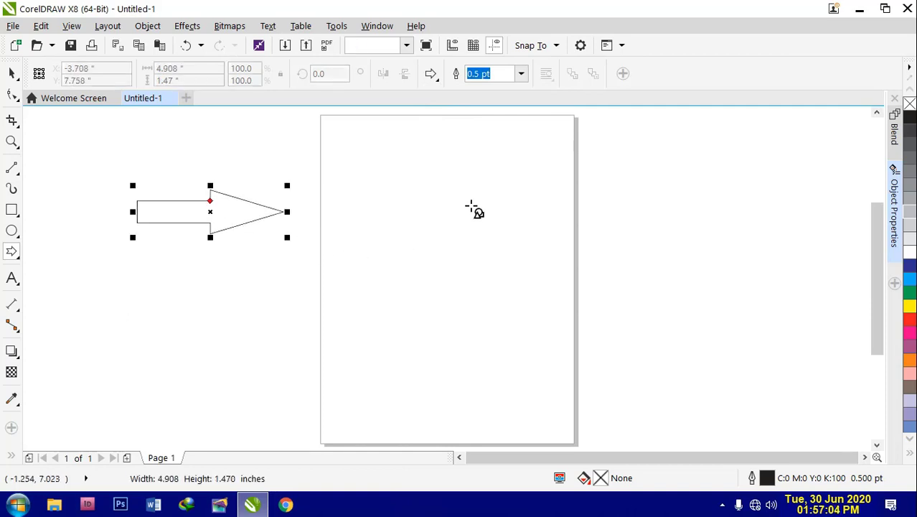
{"action": "left_click", "coordinate": [911, 280]}
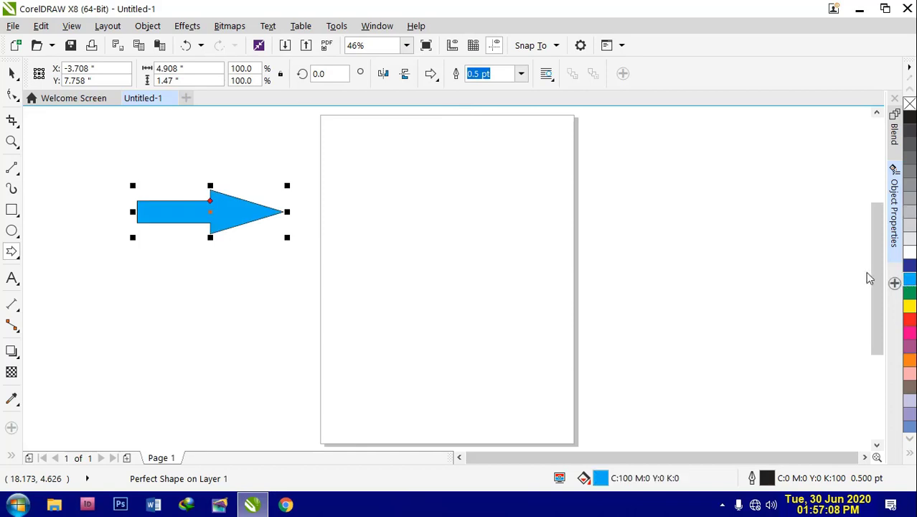
- Draw a light-grey double-headed arrow on the page
{"action": "left_click", "coordinate": [435, 79]}
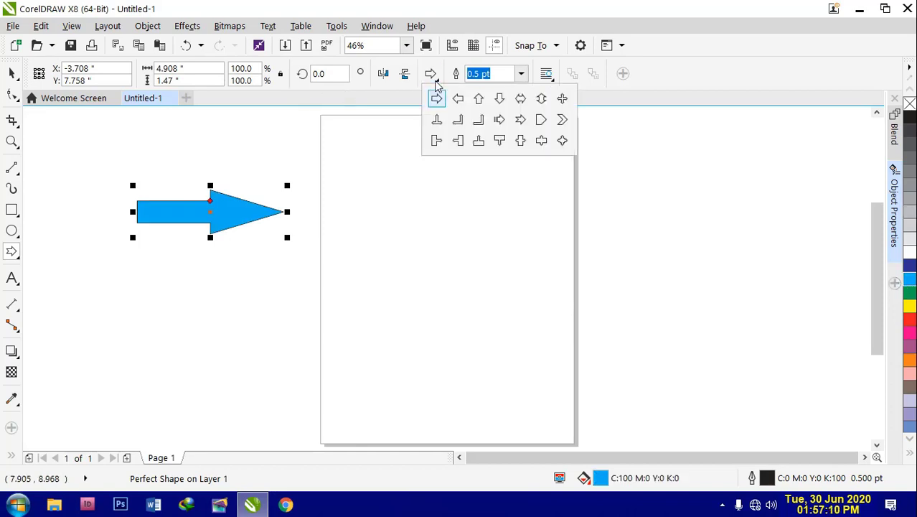
{"action": "left_click", "coordinate": [520, 99]}
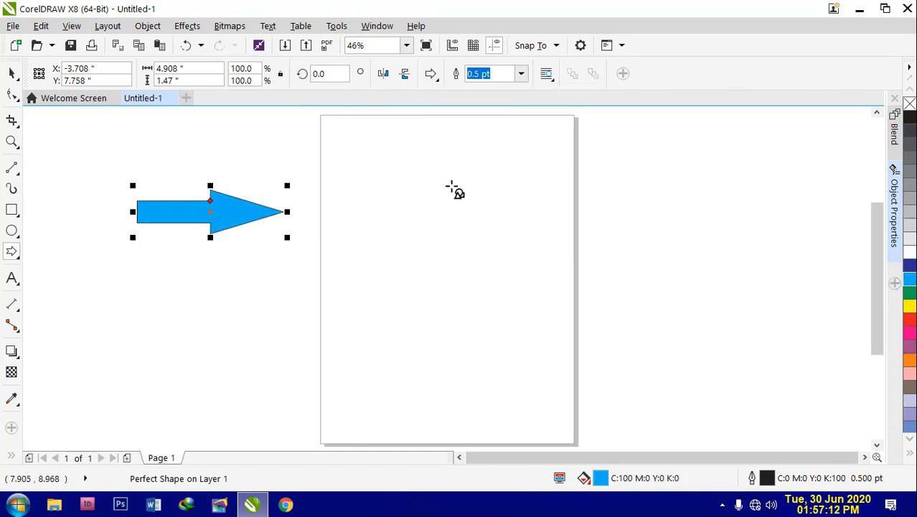
{"action": "mouse_move", "coordinate": [367, 189]}
{"action": "left_mouse_down"}
{"action": "mouse_move", "coordinate": [475, 257]}
{"action": "mouse_move", "coordinate": [487, 284]}
{"action": "left_mouse_up"}
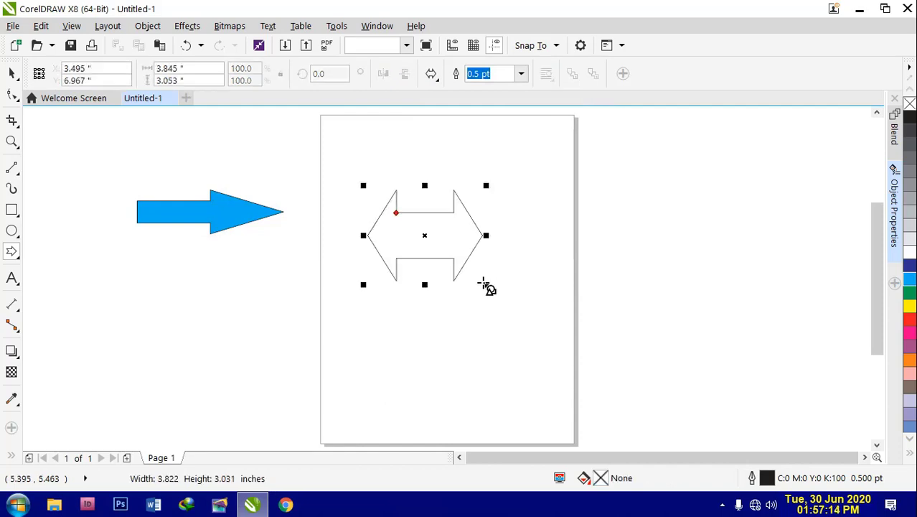
{"action": "left_click", "coordinate": [911, 225]}
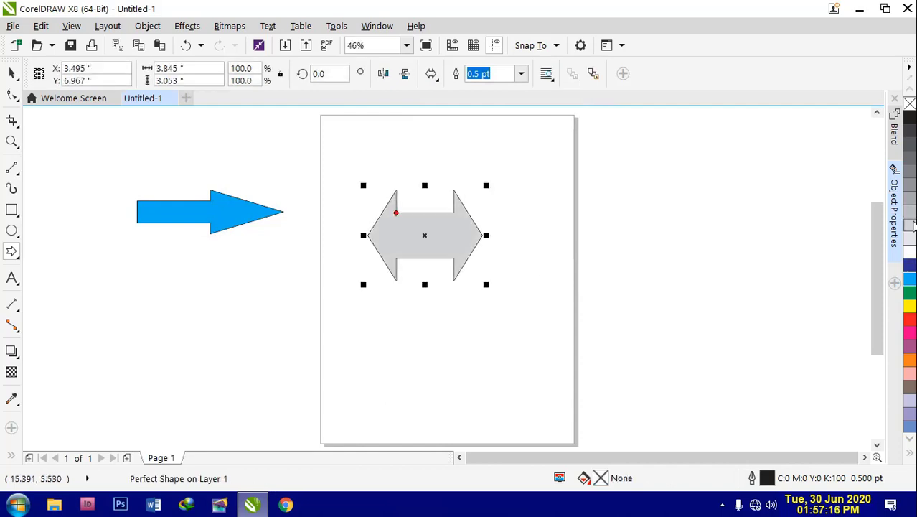
- Draw a wider double arrow below the cyan arrow, filled dark blue after trying grey
{"action": "left_click", "coordinate": [436, 79]}
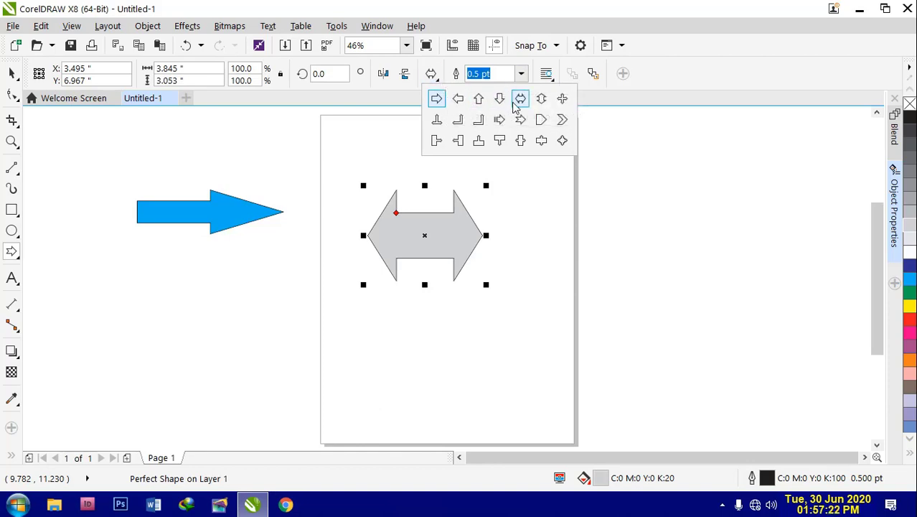
{"action": "left_click", "coordinate": [521, 141]}
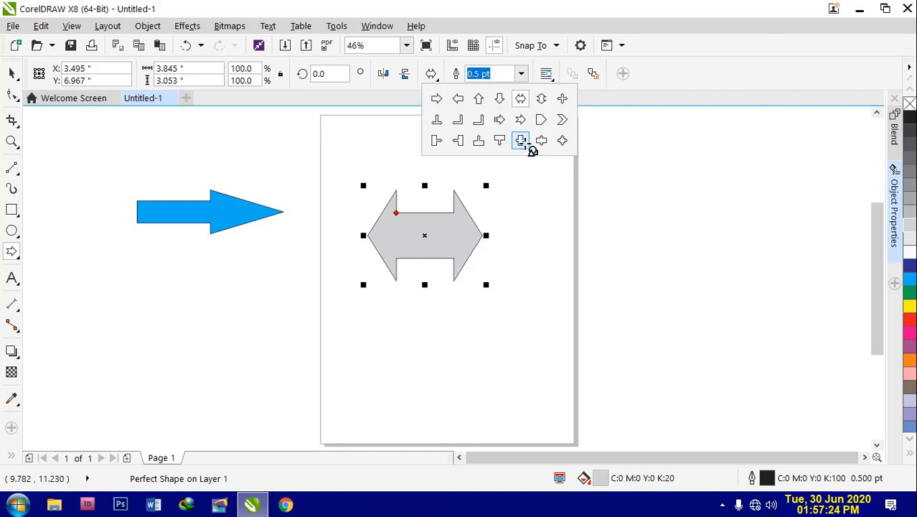
{"action": "left_click", "coordinate": [133, 295]}
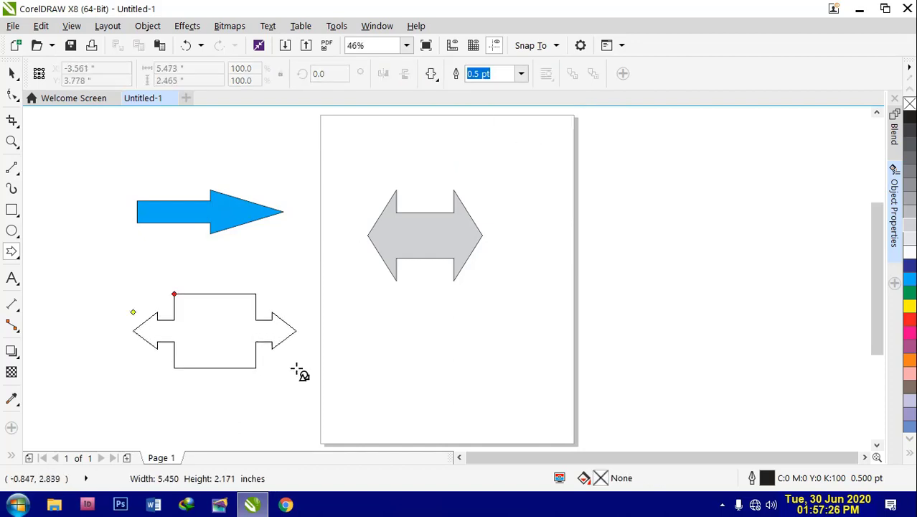
{"action": "left_click_drag", "start_coordinate": [160, 304], "coordinate": [300, 373]}
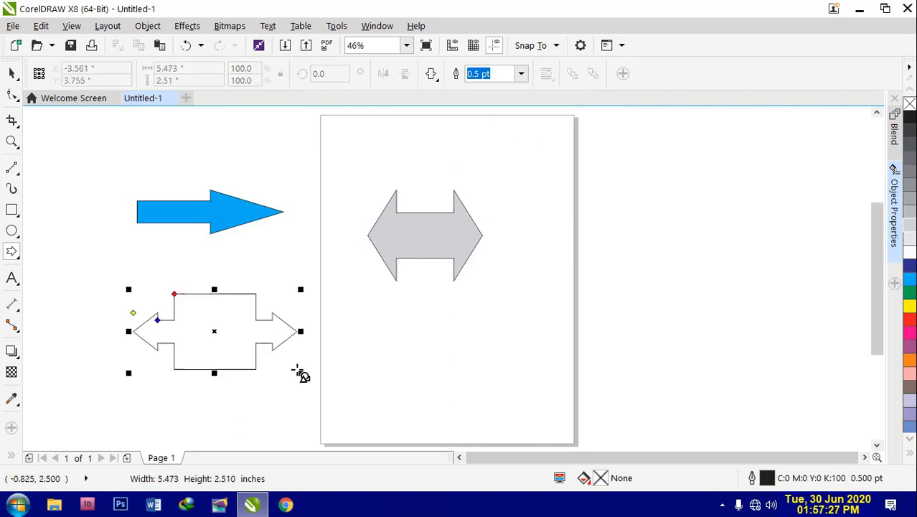
{"action": "left_click", "coordinate": [909, 265]}
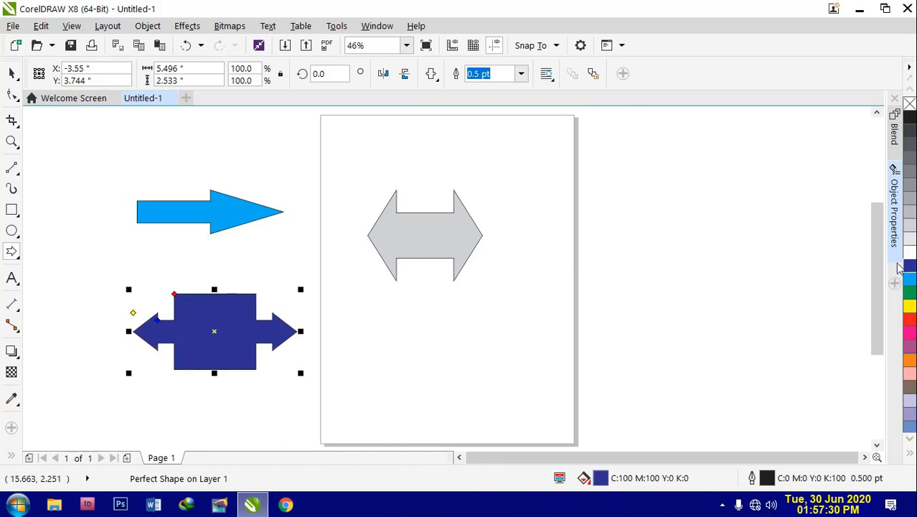
{"action": "left_click", "coordinate": [910, 185]}
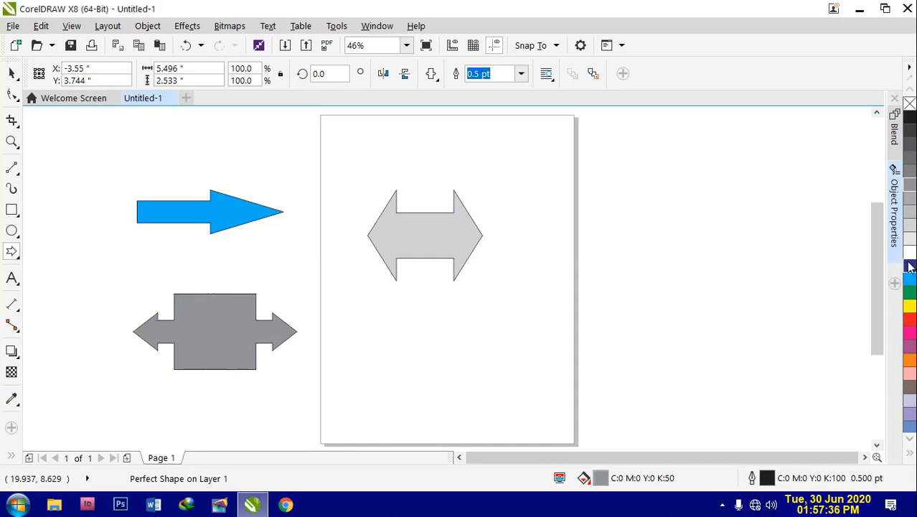
{"action": "left_click", "coordinate": [910, 266]}
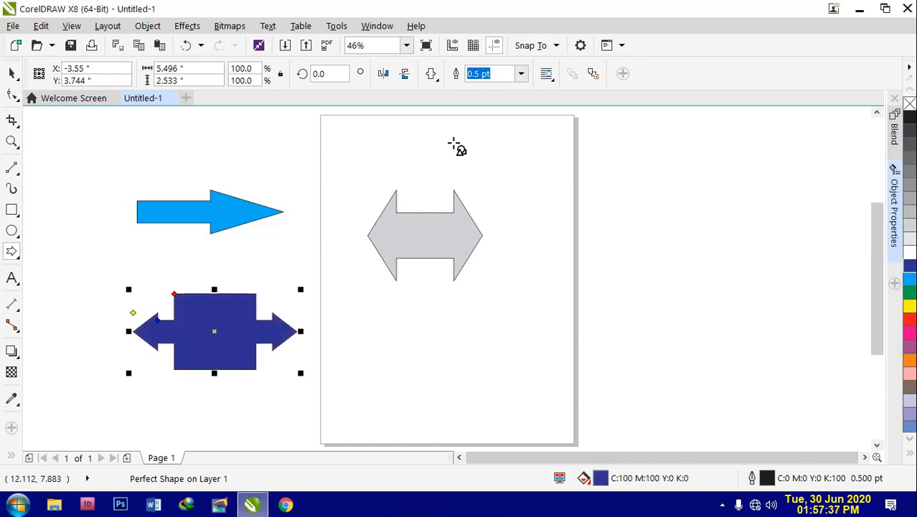
{"action": "left_click", "coordinate": [436, 79]}
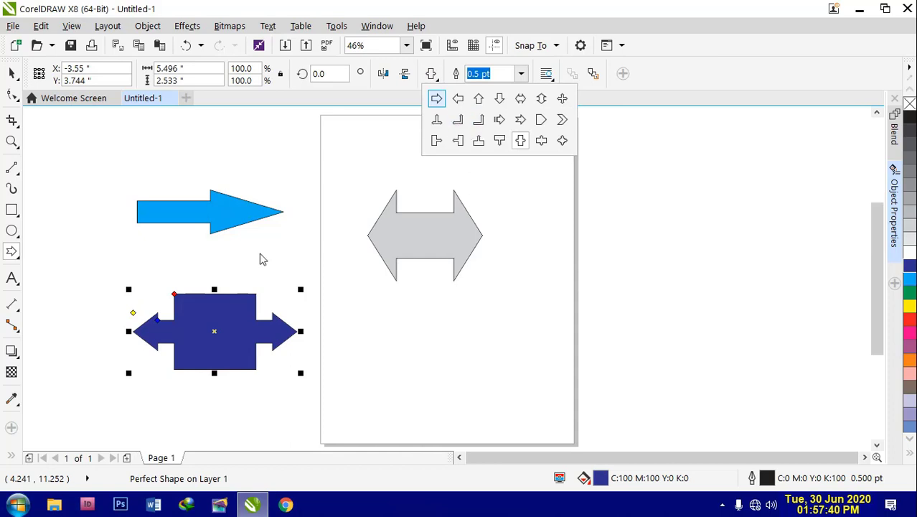
{"action": "left_click", "coordinate": [242, 229]}
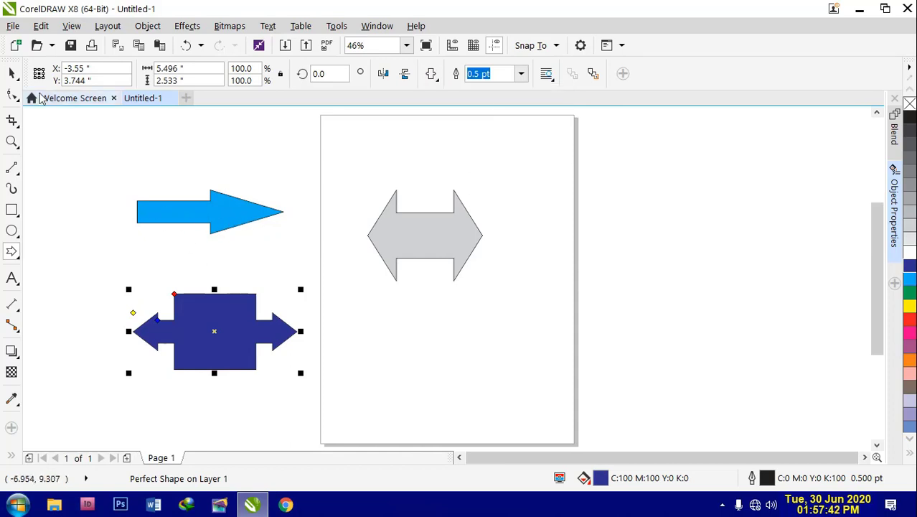
- Mirror the cyan arrow and rotate it 90° so it points upward
{"action": "key", "text": "space"}
{"action": "left_click", "coordinate": [227, 223]}
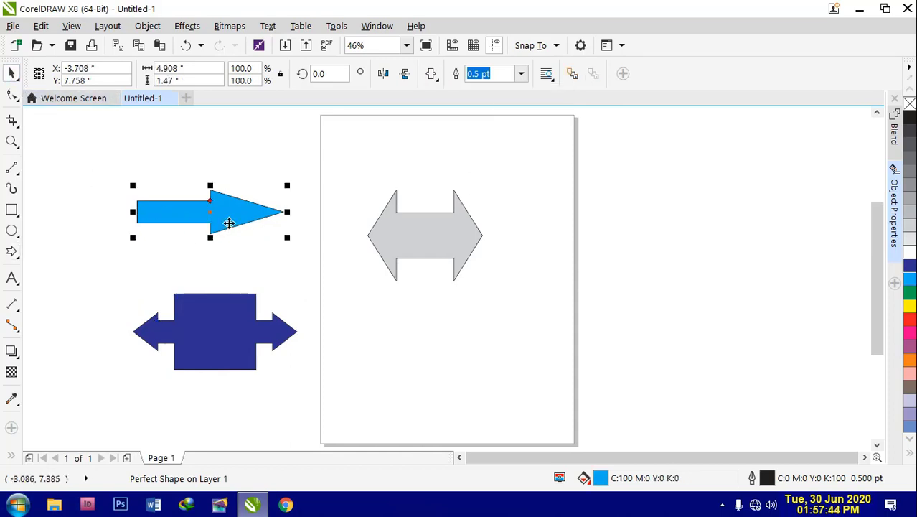
{"action": "left_click", "coordinate": [404, 74]}
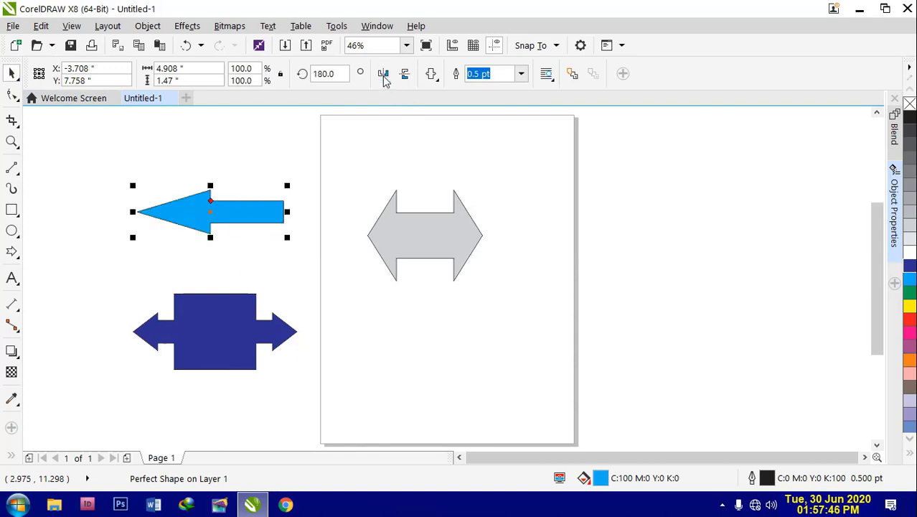
{"action": "left_click", "coordinate": [404, 76]}
{"action": "left_click", "coordinate": [330, 73]}
{"action": "type", "text": "90"}
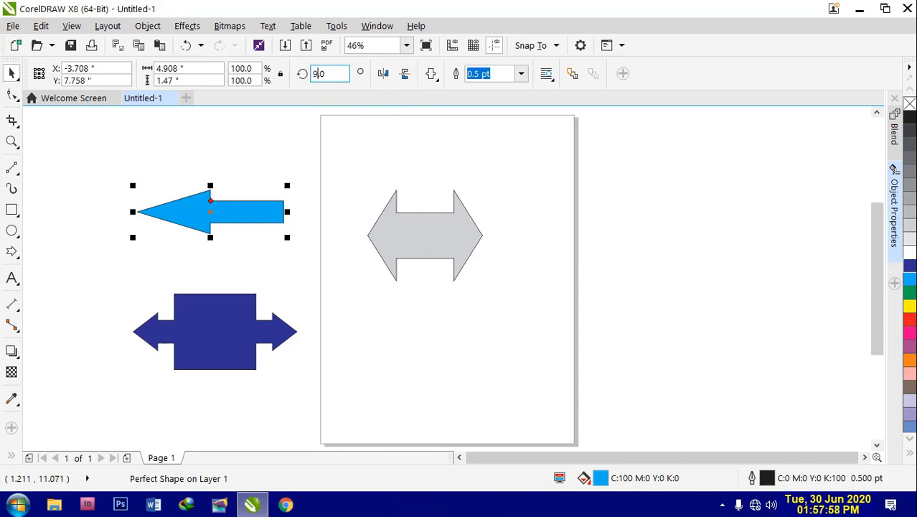
{"action": "key", "text": "Return"}
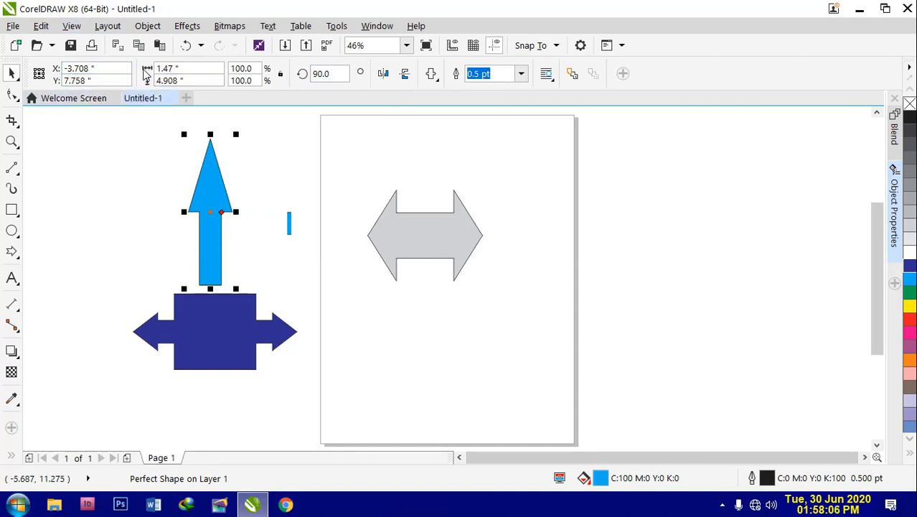
- Delete all three arrow shapes, leaving the page blank
{"action": "left_click", "coordinate": [177, 82]}
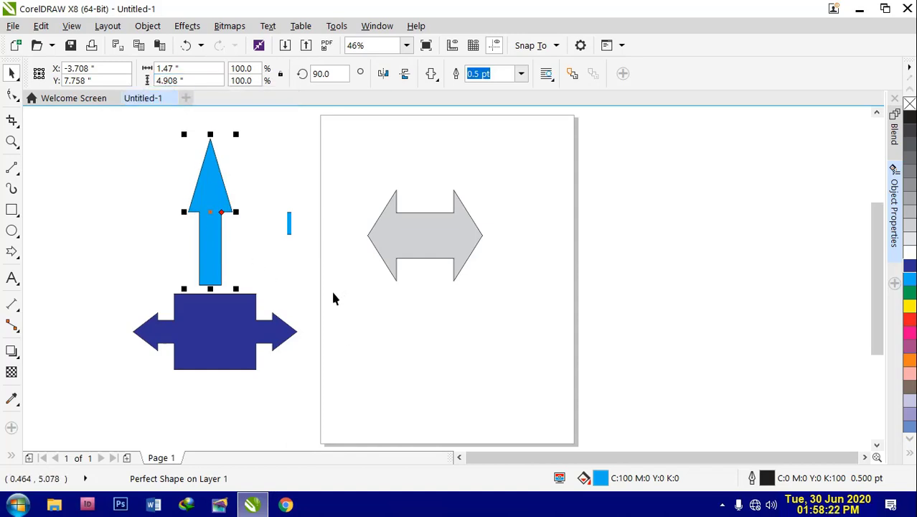
{"action": "key", "text": "ctrl+a"}
{"action": "key", "text": "Delete"}
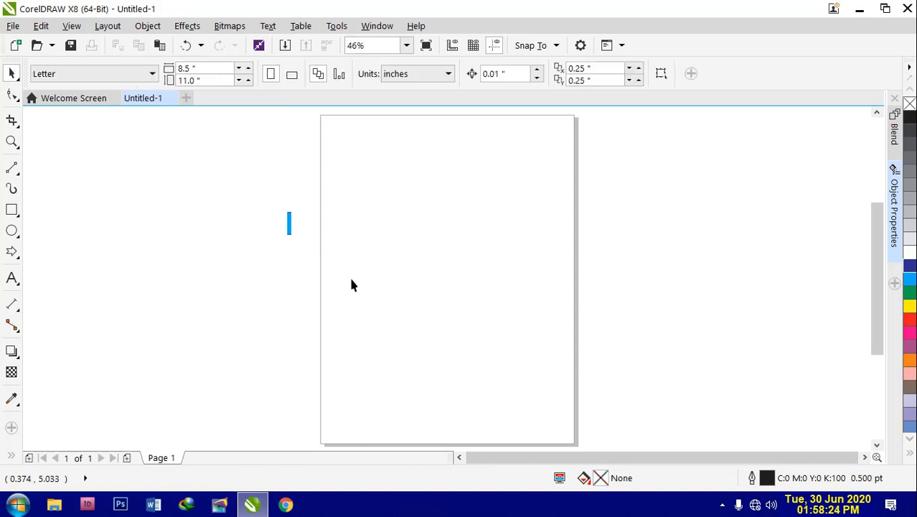
- Switch to flowchart shapes, try a divided-rectangle shape, then delete it
{"action": "left_click", "coordinate": [15, 257]}
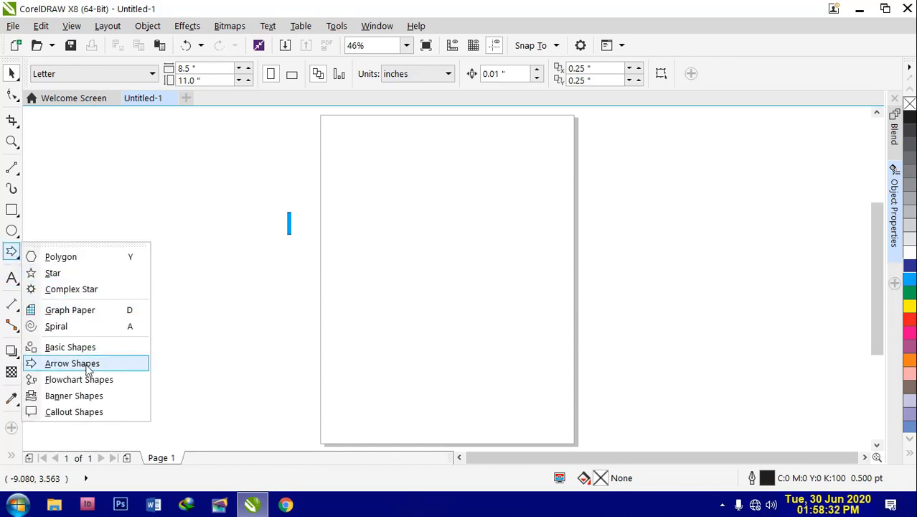
{"action": "left_click", "coordinate": [79, 385]}
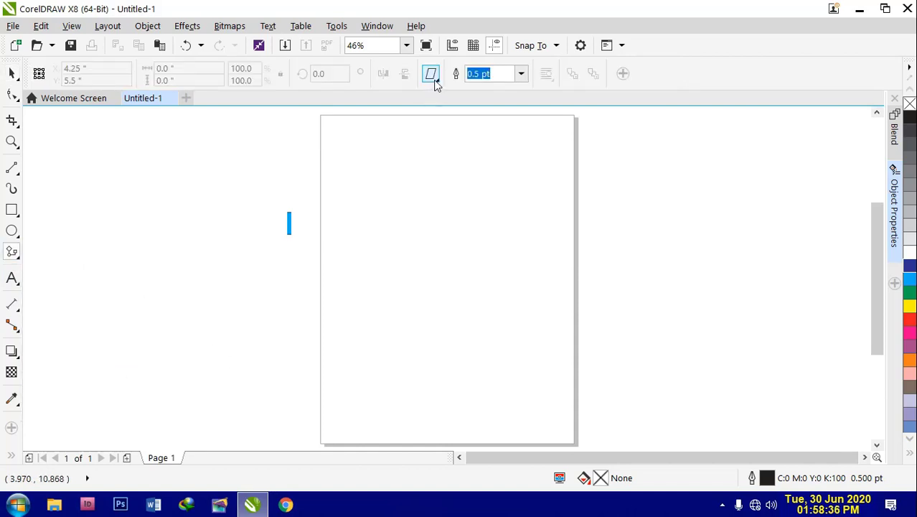
{"action": "left_click", "coordinate": [435, 84]}
{"action": "left_click", "coordinate": [458, 106]}
{"action": "left_click_drag", "start_coordinate": [170, 175], "coordinate": [339, 292]}
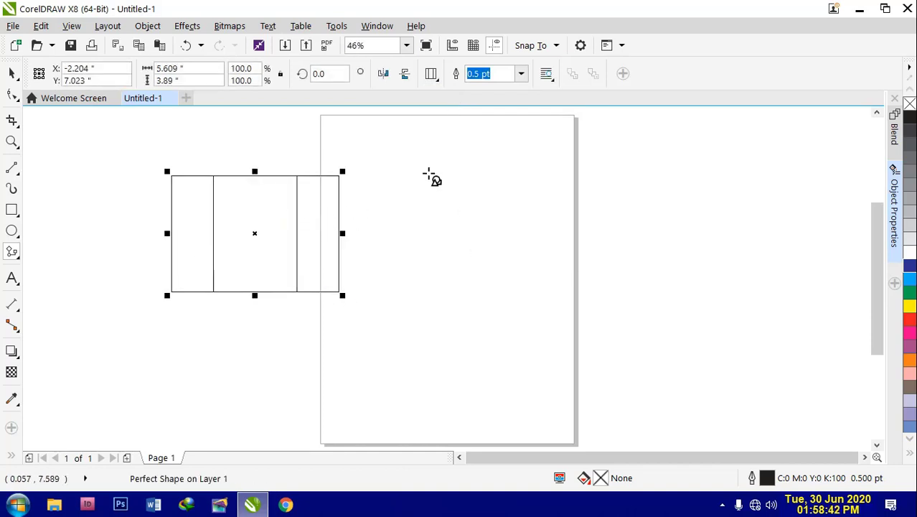
{"action": "left_click", "coordinate": [433, 76]}
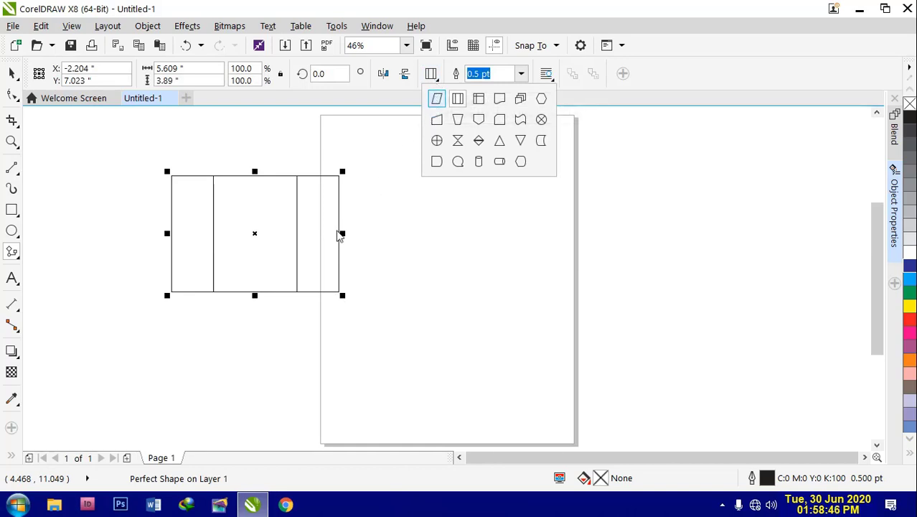
{"action": "key", "text": "Delete"}
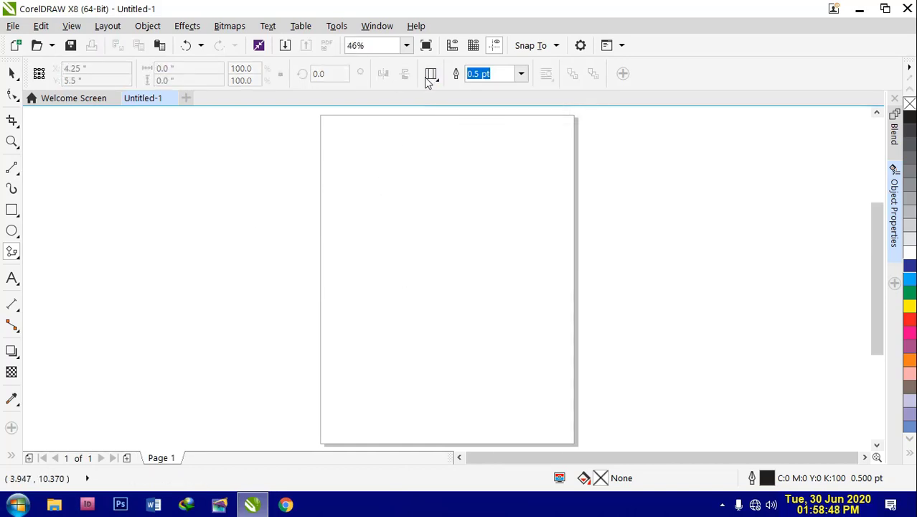
- Draw a parallelogram flowchart shape on the page
{"action": "left_click", "coordinate": [434, 82]}
{"action": "left_click", "coordinate": [437, 99]}
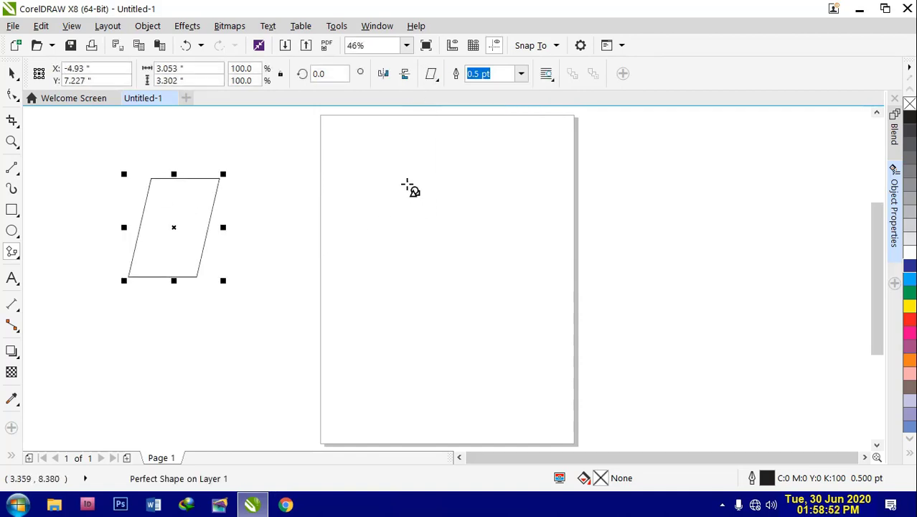
{"action": "left_click_drag", "start_coordinate": [407, 184], "coordinate": [495, 296]}
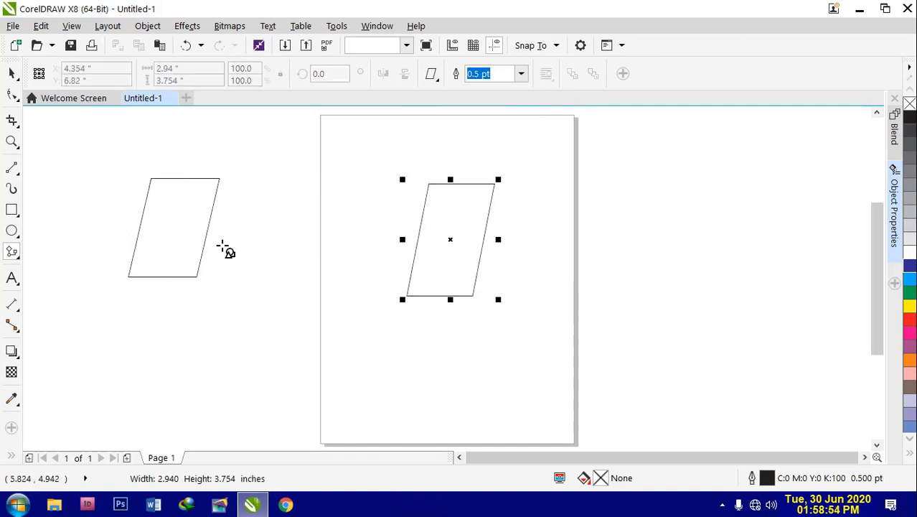
- Join the two parallelograms with a straight freehand line, then delete everything
{"action": "left_click", "coordinate": [11, 167]}
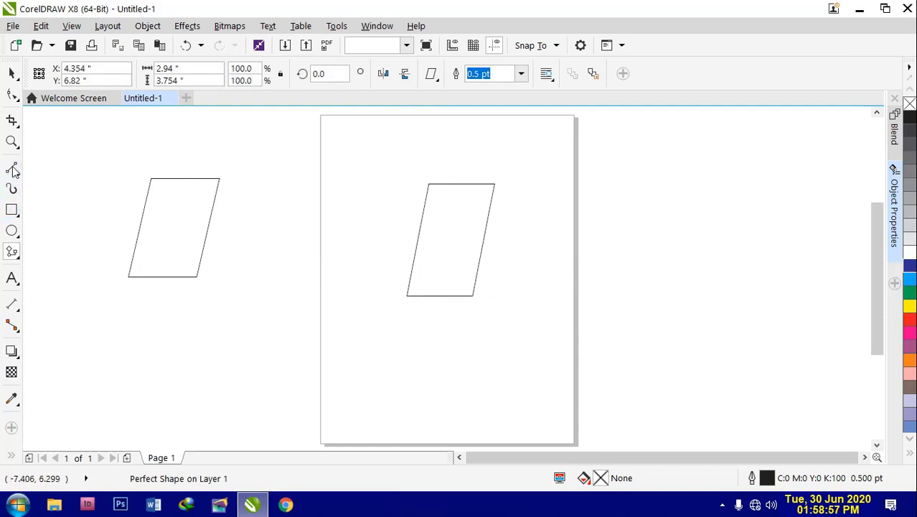
{"action": "left_click", "coordinate": [206, 227]}
{"action": "left_click", "coordinate": [423, 227]}
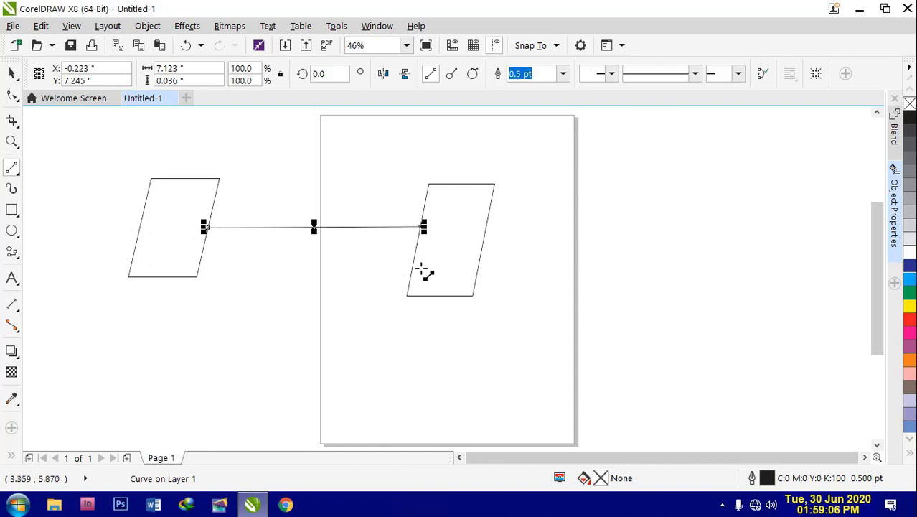
{"action": "key", "text": "Escape"}
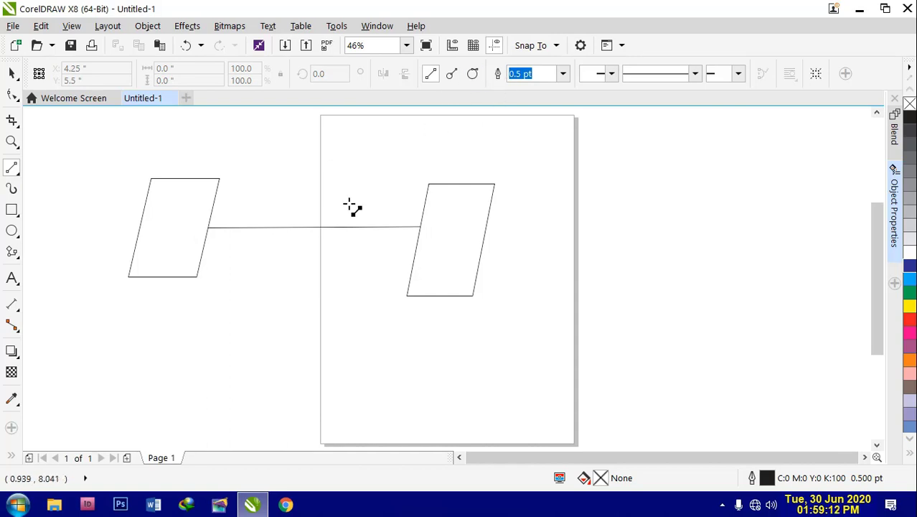
{"action": "key", "text": "ctrl+a"}
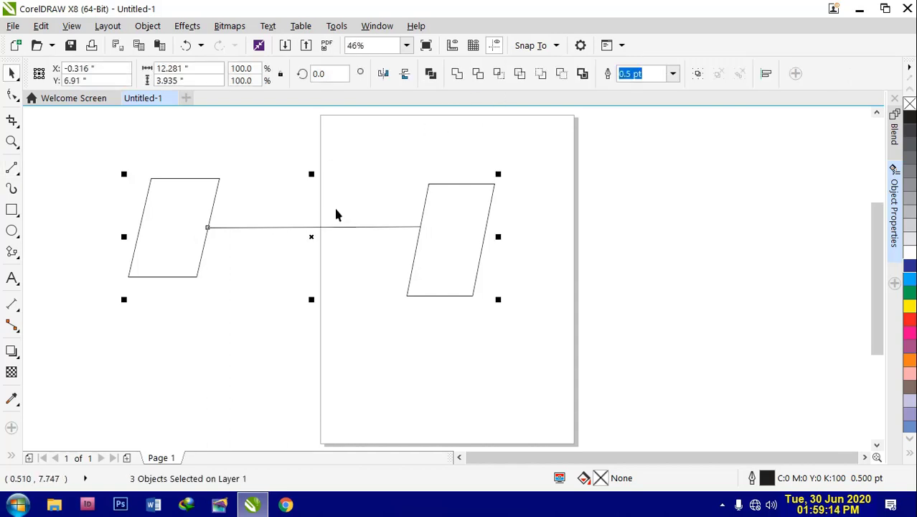
{"action": "key", "text": "Delete"}
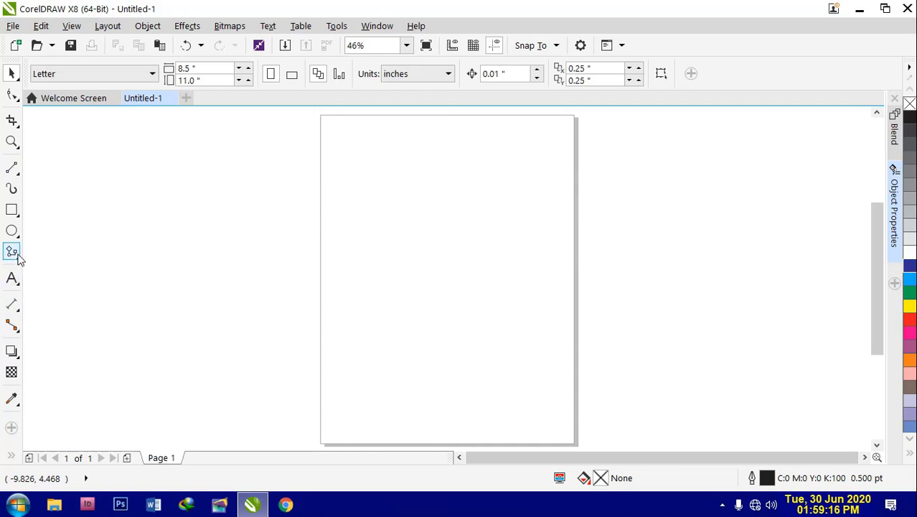
- Switch to banner shapes, draw a trial explosion shape left of the page, and delete it
{"action": "left_click", "coordinate": [18, 257]}
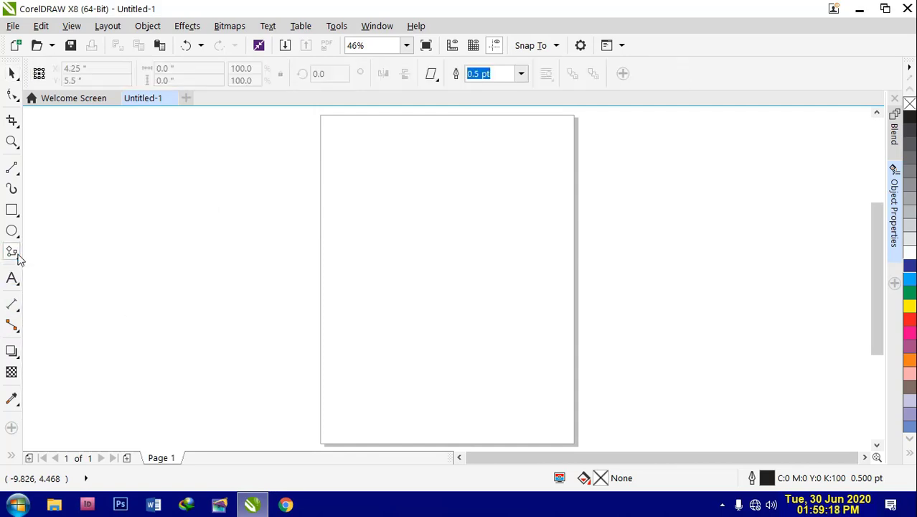
{"action": "left_click", "coordinate": [18, 257]}
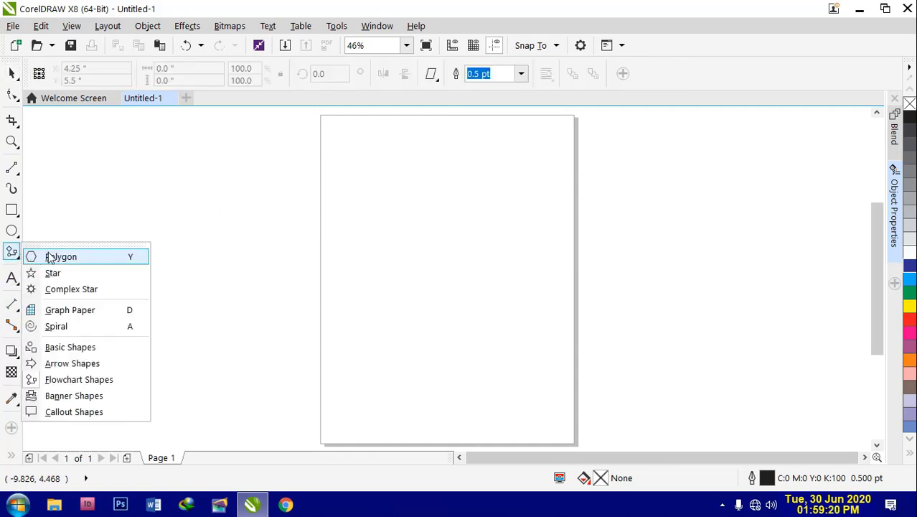
{"action": "left_click", "coordinate": [75, 396]}
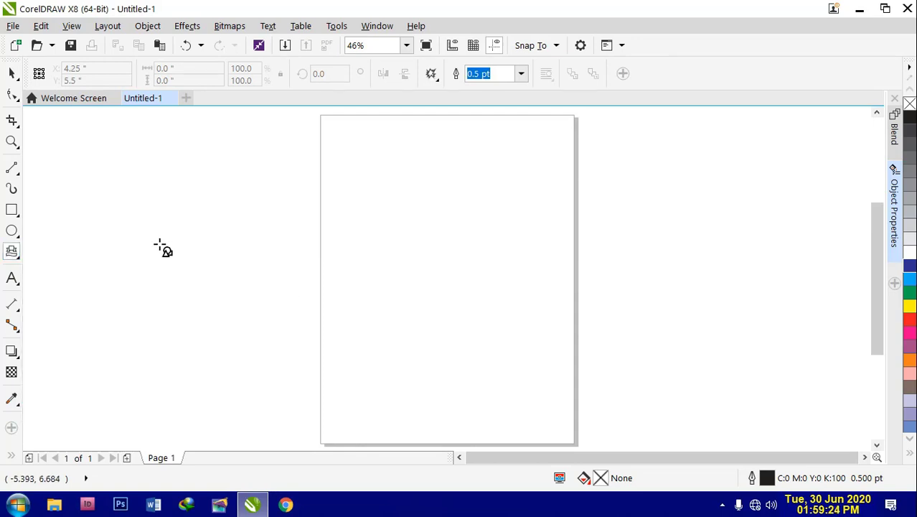
{"action": "left_click_drag", "start_coordinate": [158, 243], "coordinate": [364, 303]}
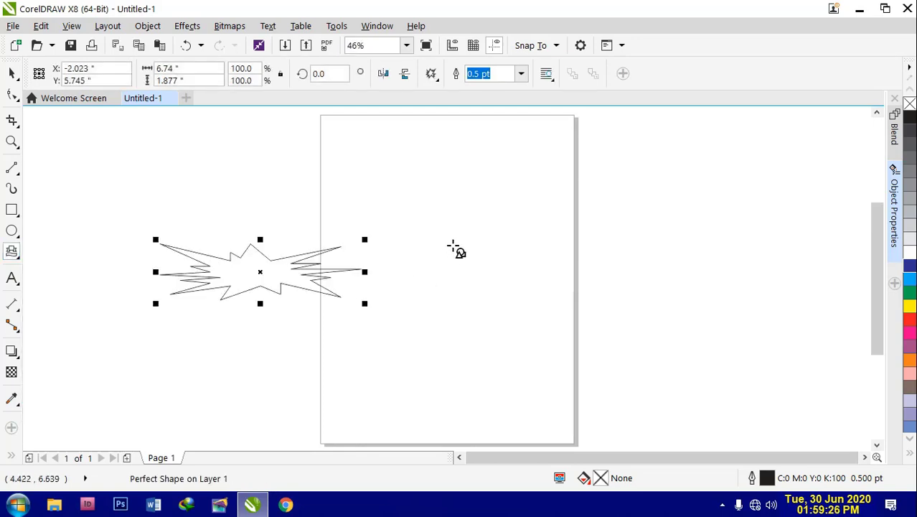
{"action": "key", "text": "Delete"}
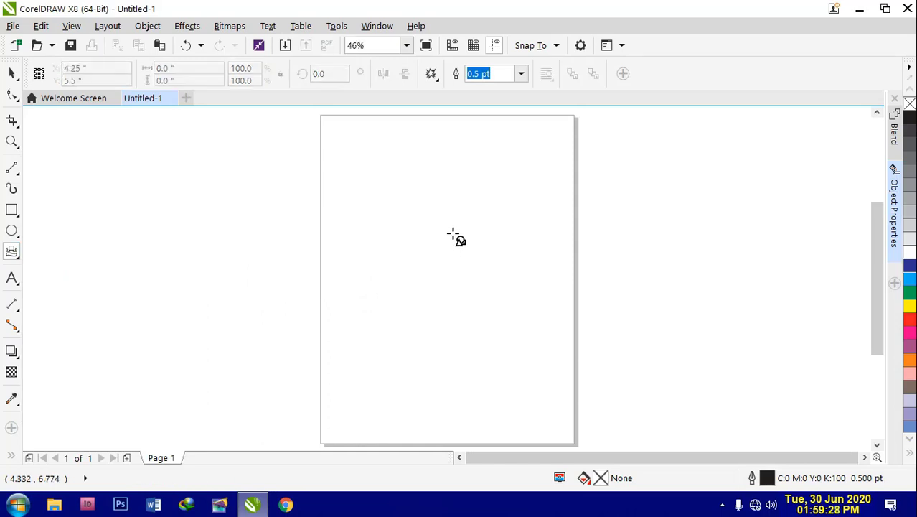
{"action": "left_click", "coordinate": [436, 78]}
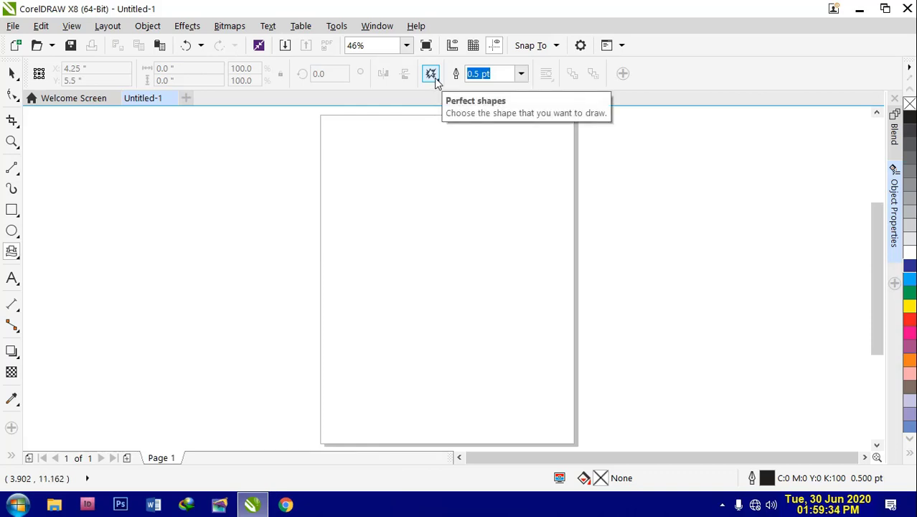
- Draw a cyan banner beside the page's left edge, then delete it
{"action": "left_click", "coordinate": [433, 76]}
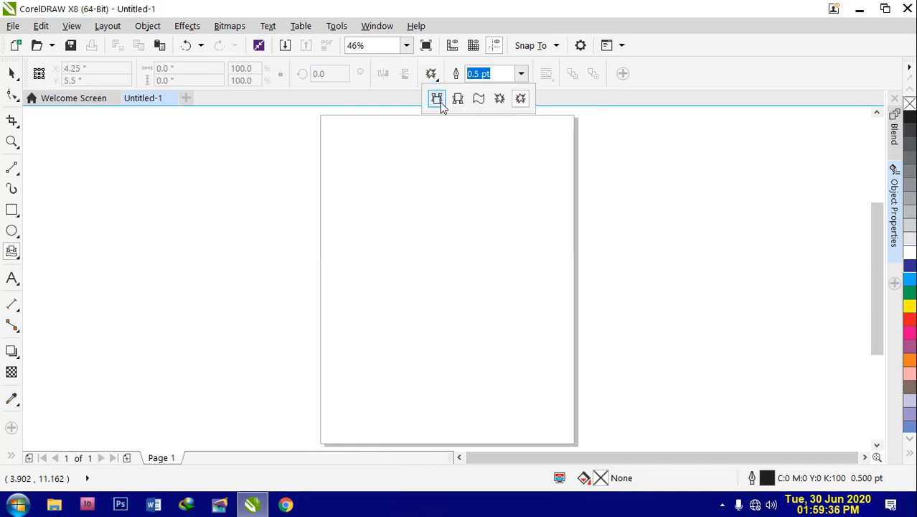
{"action": "left_click", "coordinate": [437, 99]}
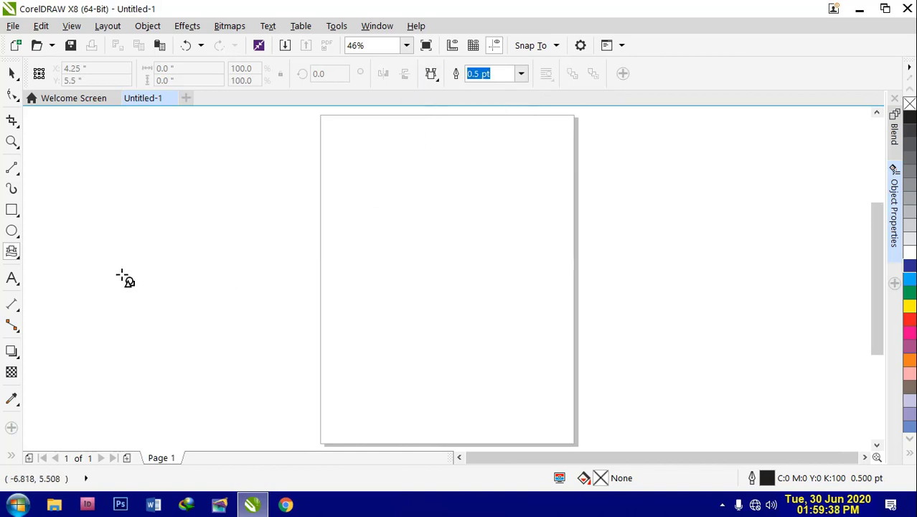
{"action": "left_click_drag", "start_coordinate": [138, 248], "coordinate": [371, 292]}
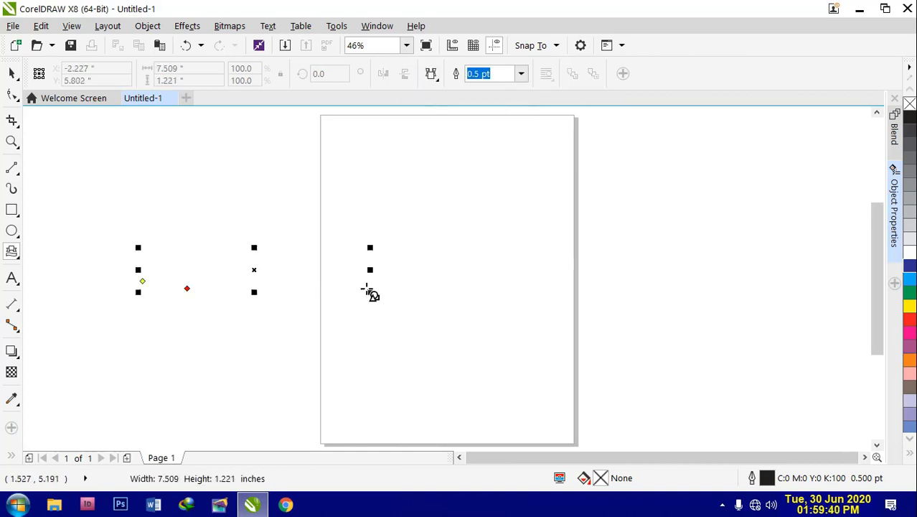
{"action": "left_click", "coordinate": [909, 280]}
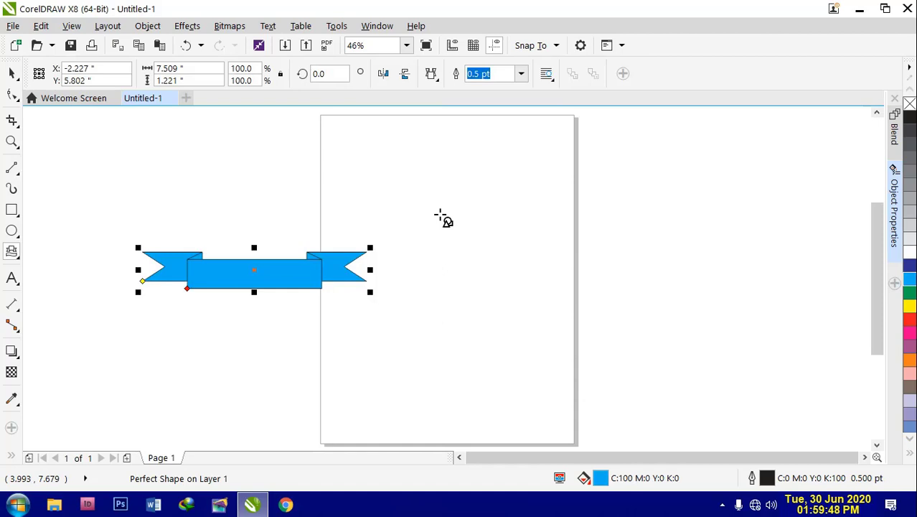
{"action": "key", "text": "Delete"}
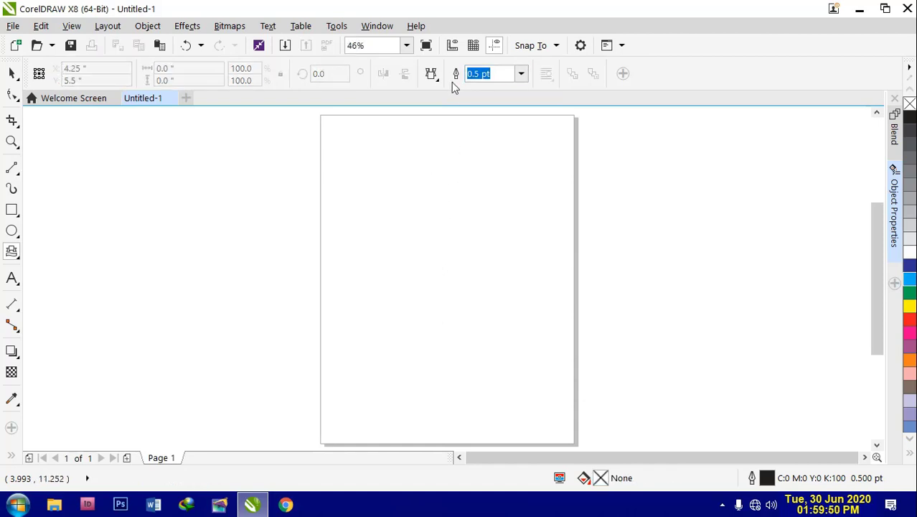
- Draw a cyan banner in the second style near the page's top left
{"action": "left_click", "coordinate": [436, 80]}
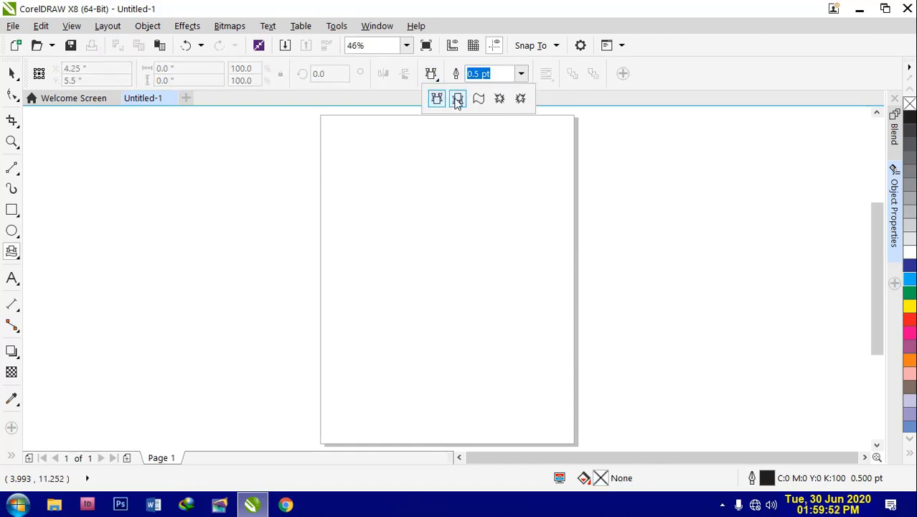
{"action": "left_click", "coordinate": [458, 99]}
{"action": "mouse_move", "coordinate": [166, 191]}
{"action": "left_mouse_down"}
{"action": "mouse_move", "coordinate": [356, 221]}
{"action": "mouse_move", "coordinate": [368, 235]}
{"action": "left_mouse_up"}
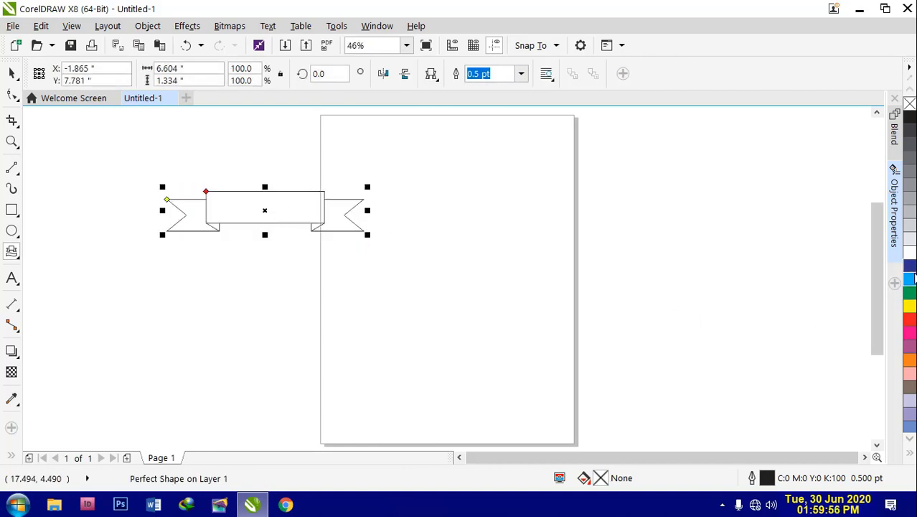
{"action": "left_click", "coordinate": [910, 278]}
{"action": "left_click", "coordinate": [445, 276]}
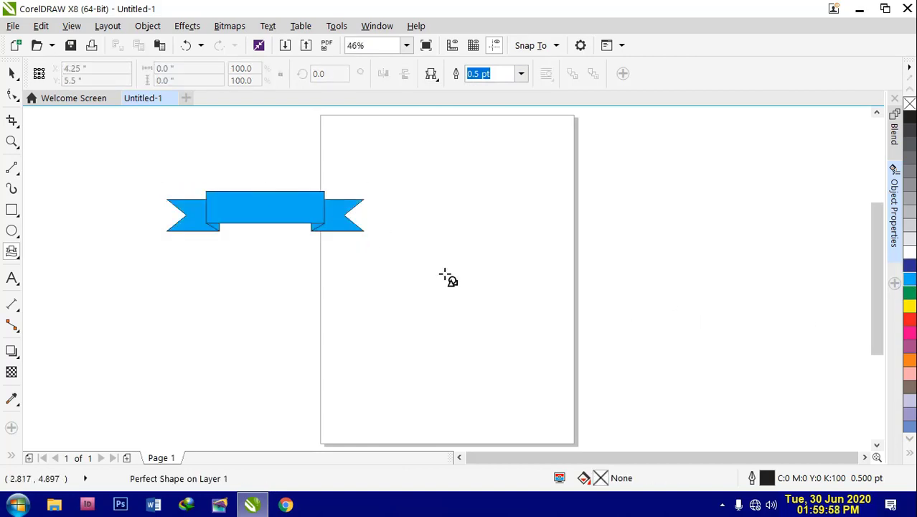
- Draw a cyan first-style banner below the upper one
{"action": "left_click", "coordinate": [433, 81]}
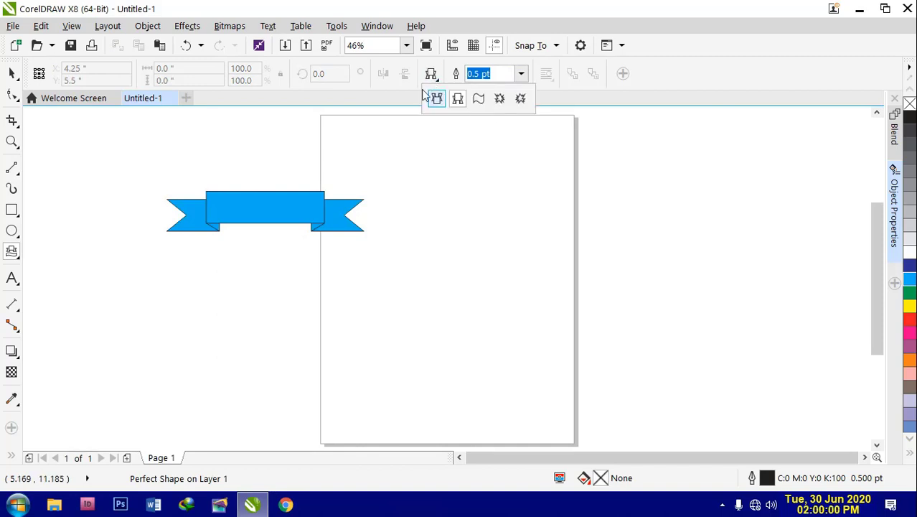
{"action": "left_click", "coordinate": [438, 102]}
{"action": "mouse_move", "coordinate": [173, 290]}
{"action": "left_mouse_down"}
{"action": "mouse_move", "coordinate": [359, 338]}
{"action": "mouse_move", "coordinate": [362, 321]}
{"action": "left_mouse_up"}
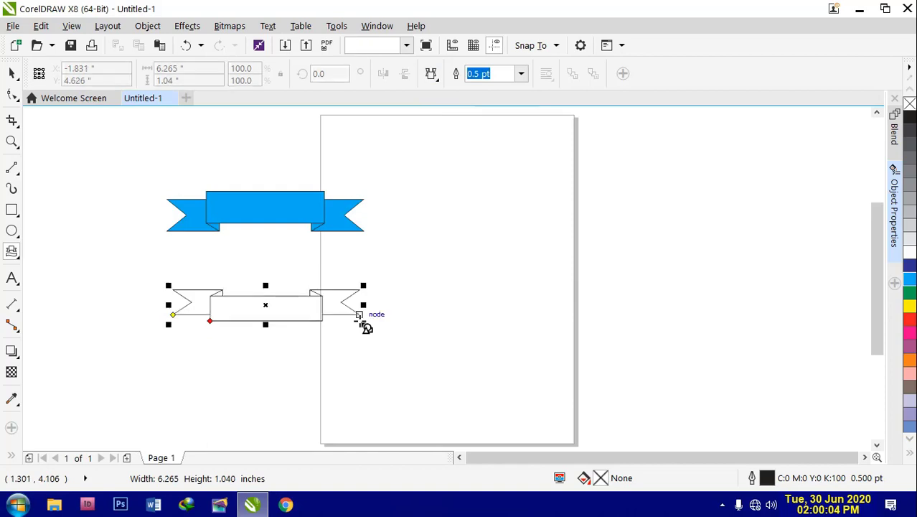
{"action": "left_click", "coordinate": [910, 281]}
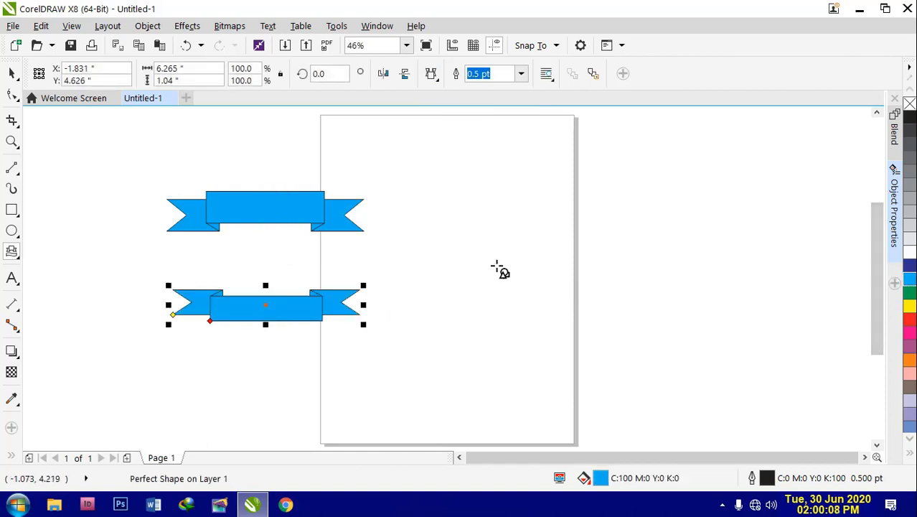
{"action": "left_click", "coordinate": [434, 78]}
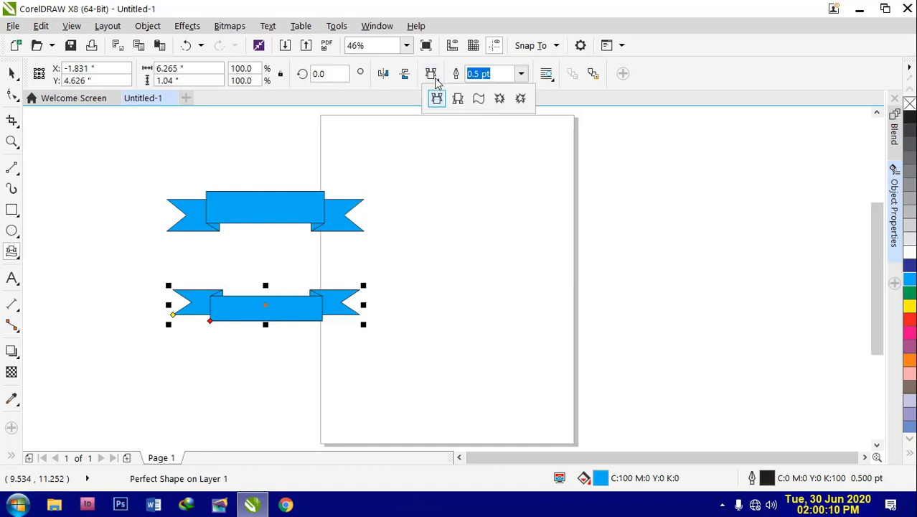
{"action": "left_click", "coordinate": [481, 102]}
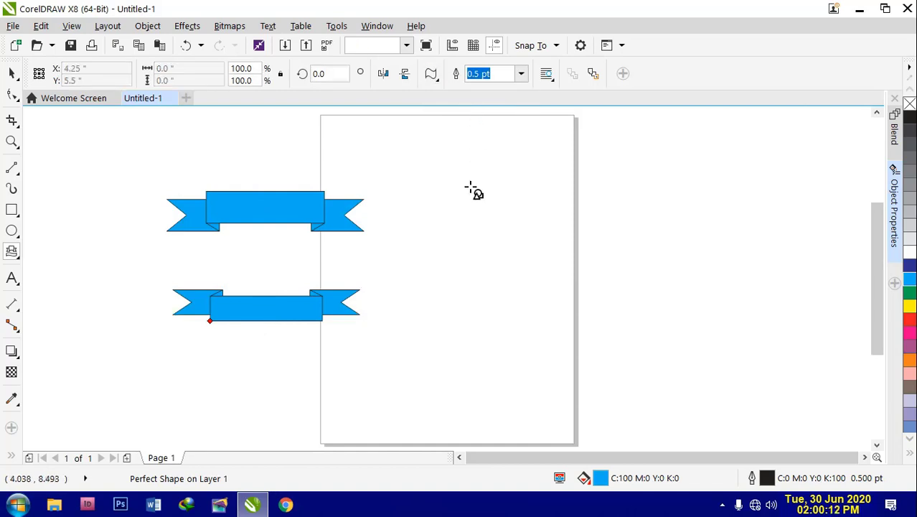
- Draw a wavy banner at the page's upper right and fill it green
{"action": "mouse_move", "coordinate": [441, 190]}
{"action": "left_mouse_down"}
{"action": "mouse_move", "coordinate": [667, 233]}
{"action": "mouse_move", "coordinate": [571, 232]}
{"action": "left_mouse_up"}
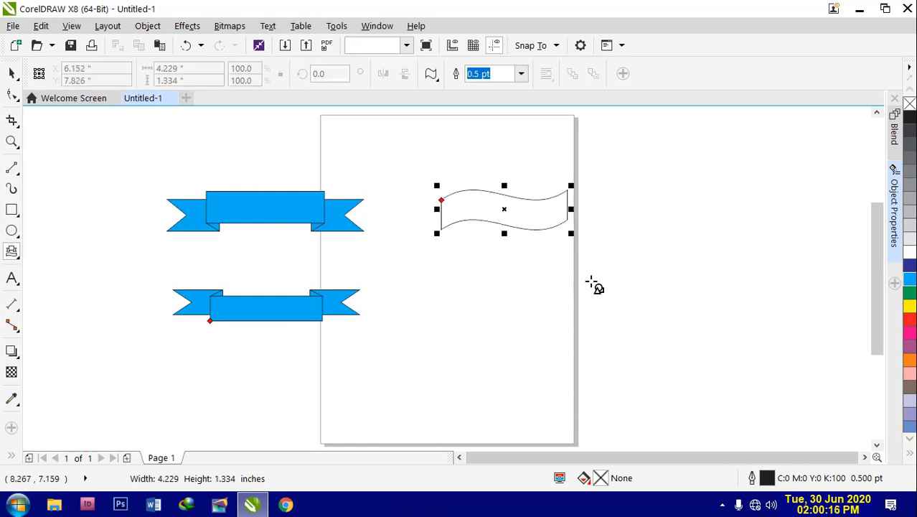
{"action": "left_click", "coordinate": [910, 294]}
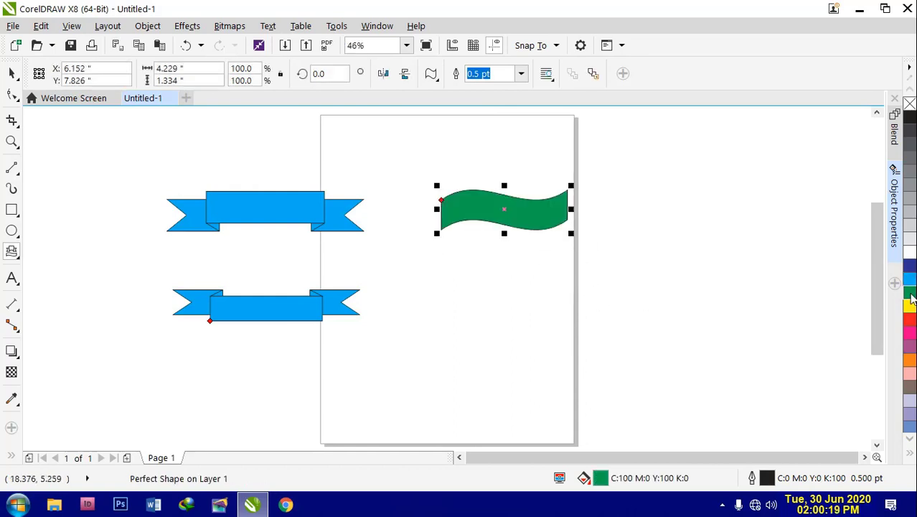
{"action": "left_click", "coordinate": [432, 75]}
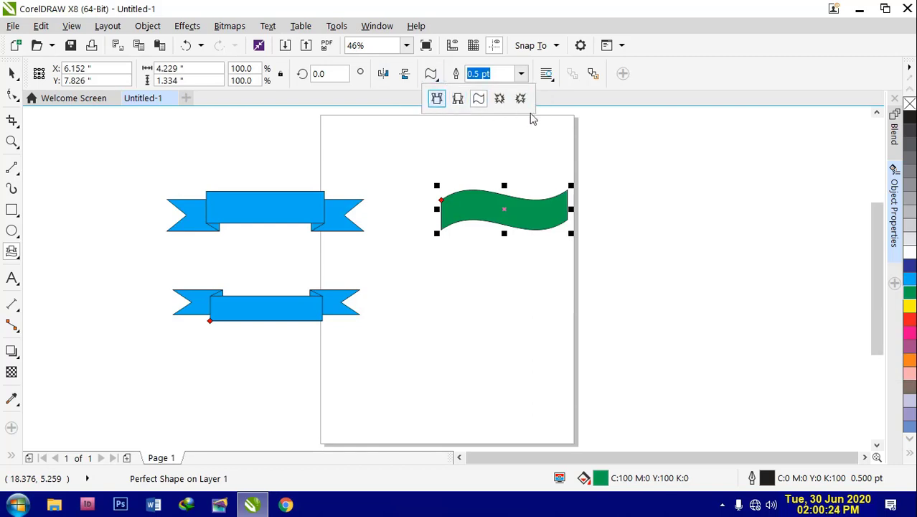
{"action": "left_click", "coordinate": [621, 147]}
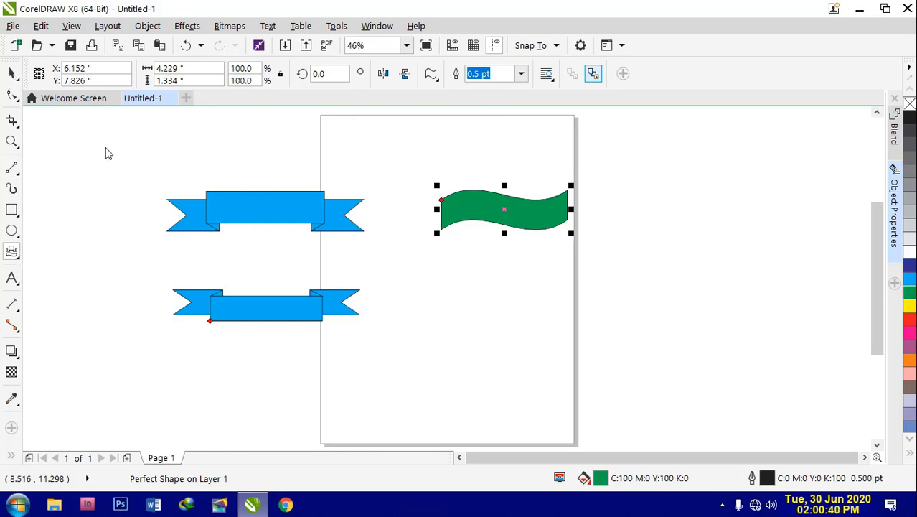
{"action": "left_click", "coordinate": [12, 253]}
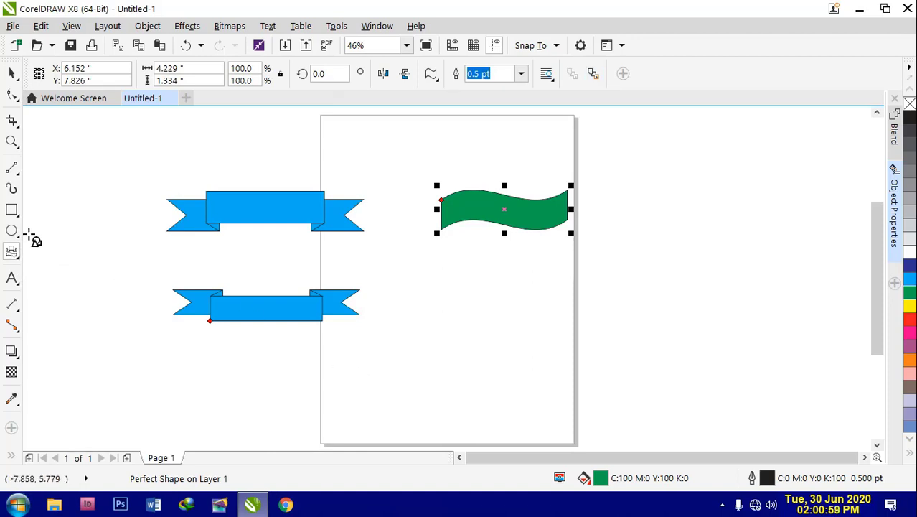
- Switch to callout shapes, delete the green banner, and draw a cyan speech callout
{"action": "left_click", "coordinate": [16, 258]}
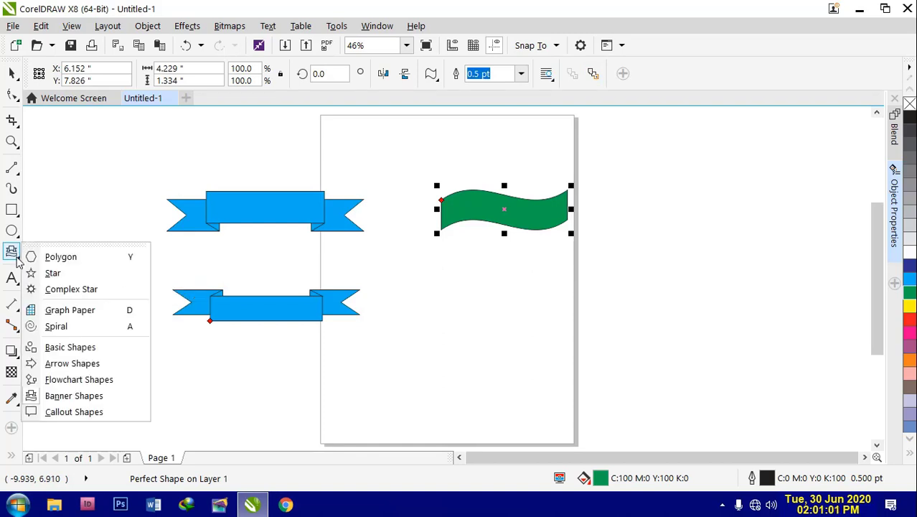
{"action": "left_click", "coordinate": [74, 412]}
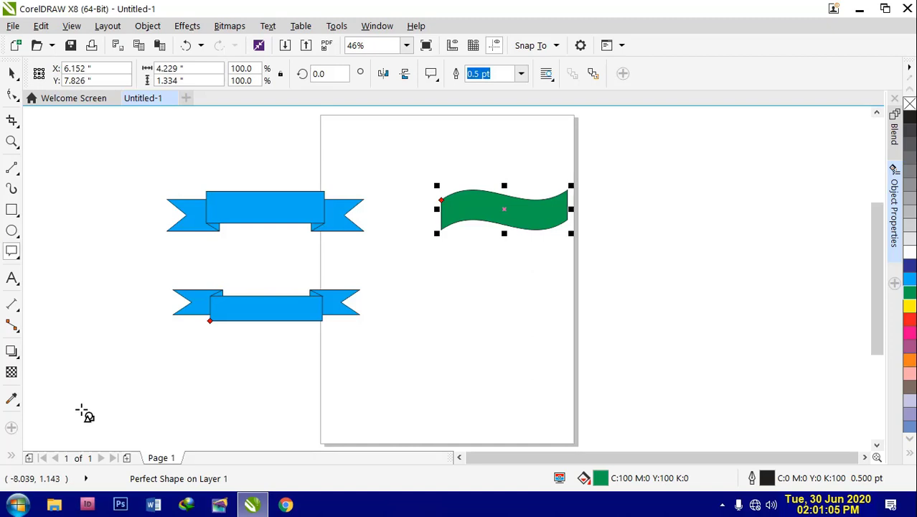
{"action": "key", "text": "Delete"}
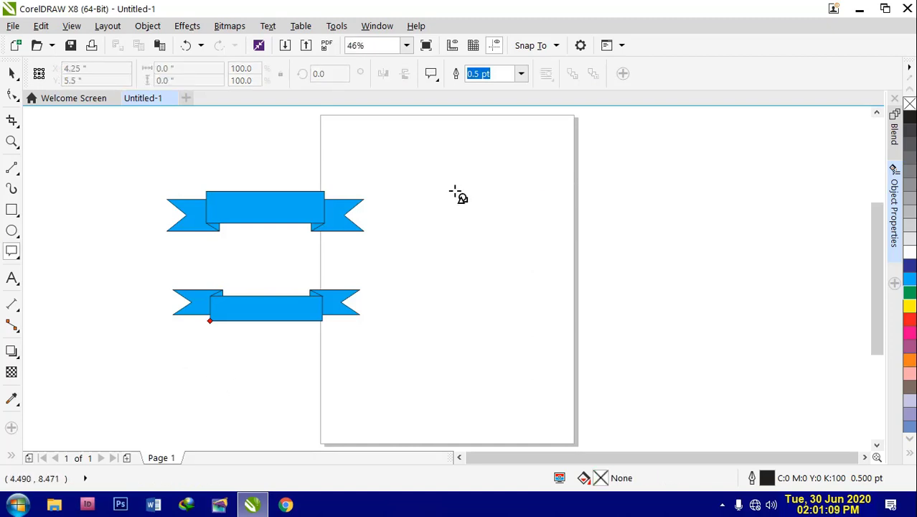
{"action": "left_click_drag", "start_coordinate": [456, 192], "coordinate": [601, 286]}
{"action": "left_click", "coordinate": [910, 281]}
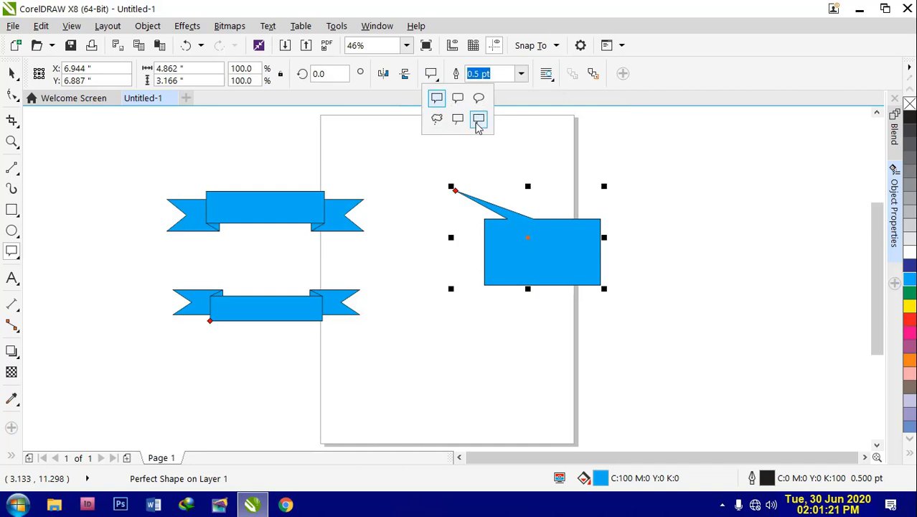
- Draw a red line-callout box below the cyan callout
{"action": "left_click", "coordinate": [479, 121]}
{"action": "left_click_drag", "start_coordinate": [437, 317], "coordinate": [572, 388]}
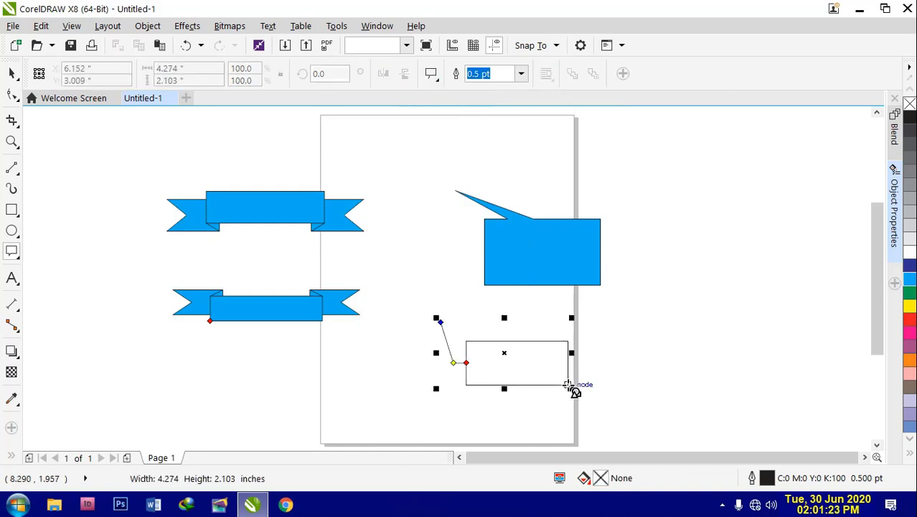
{"action": "left_click", "coordinate": [909, 321]}
{"action": "left_click", "coordinate": [351, 392]}
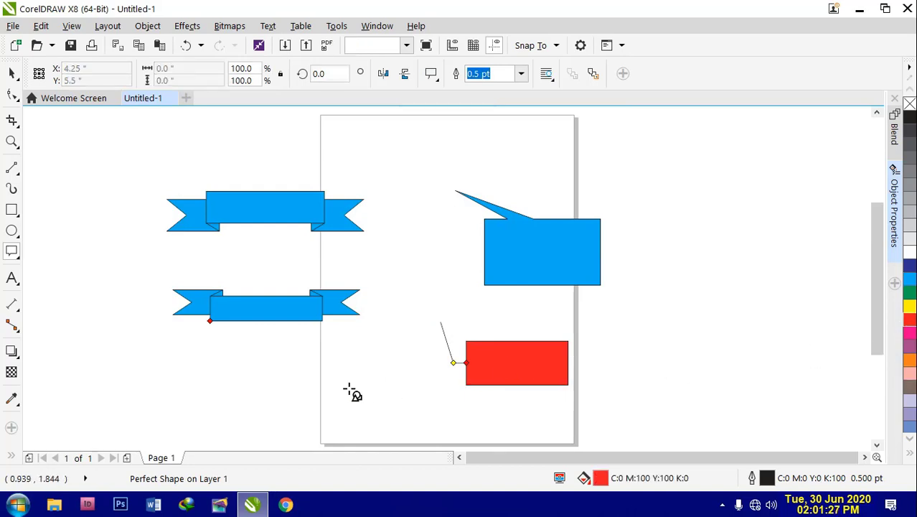
{"action": "left_click", "coordinate": [434, 79]}
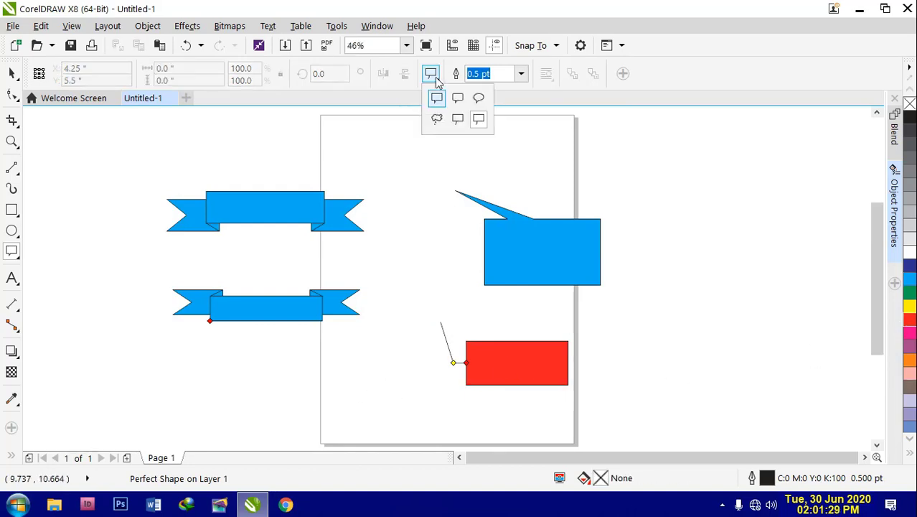
- Draw a dark blue round callout at the page top, tail pointing upper left
{"action": "left_click", "coordinate": [480, 100]}
{"action": "left_click_drag", "start_coordinate": [390, 143], "coordinate": [466, 191]}
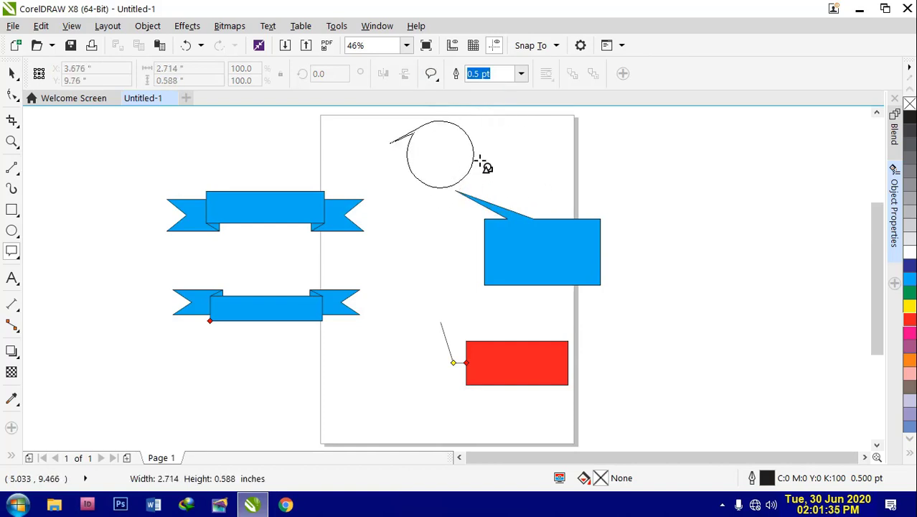
{"action": "left_click_drag", "start_coordinate": [466, 192], "coordinate": [483, 166]}
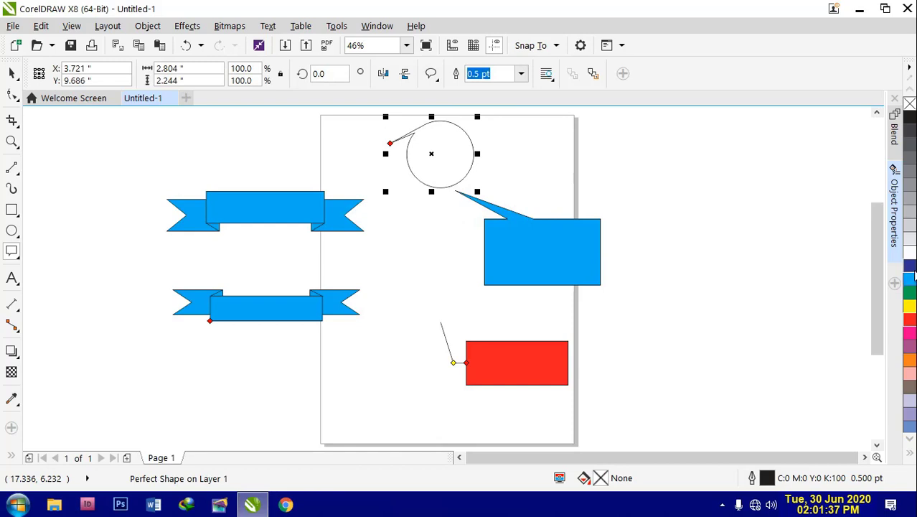
{"action": "left_click", "coordinate": [909, 266]}
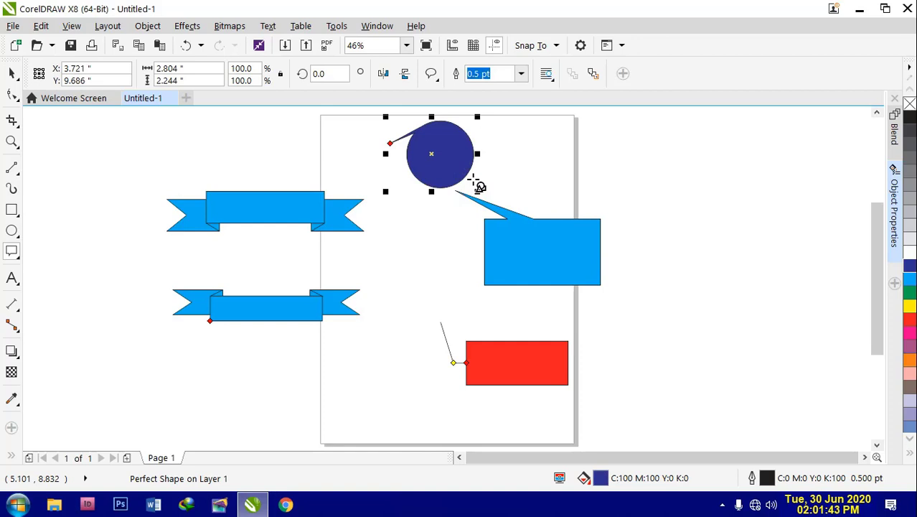
{"action": "left_click", "coordinate": [17, 258]}
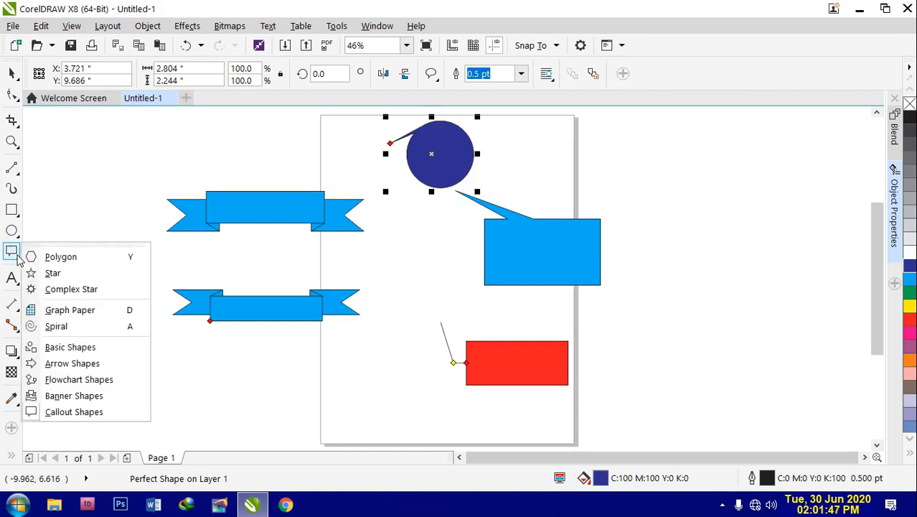